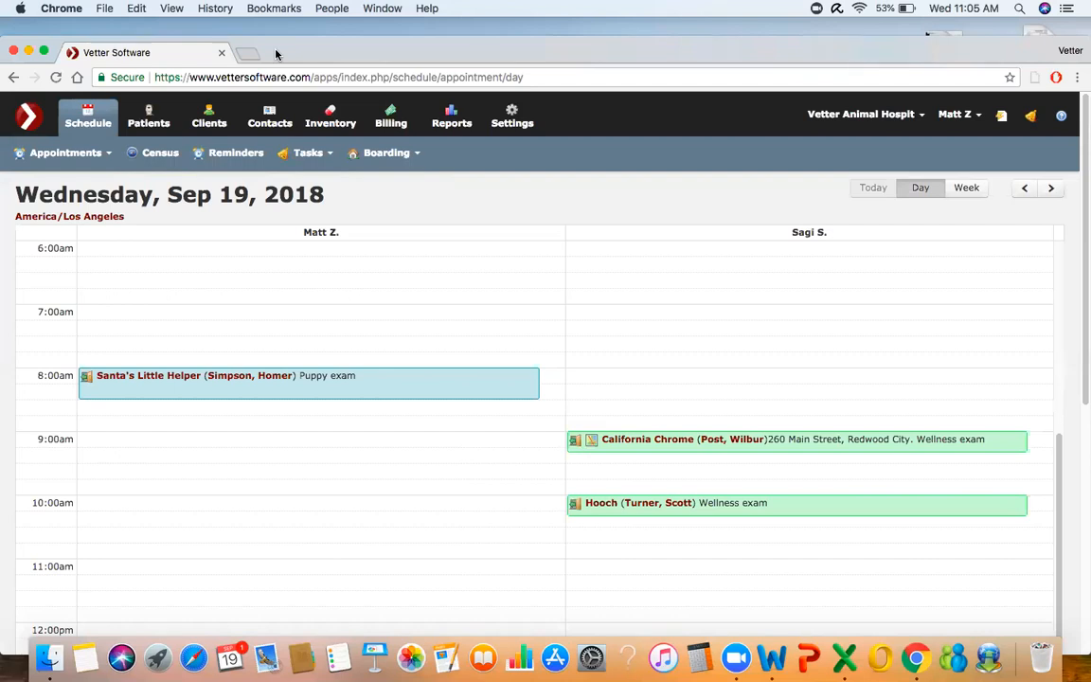
# - Find the Nobivac Rabies Vaccine item in the inventory and show its list of uses
pyautogui.click(44, 53)
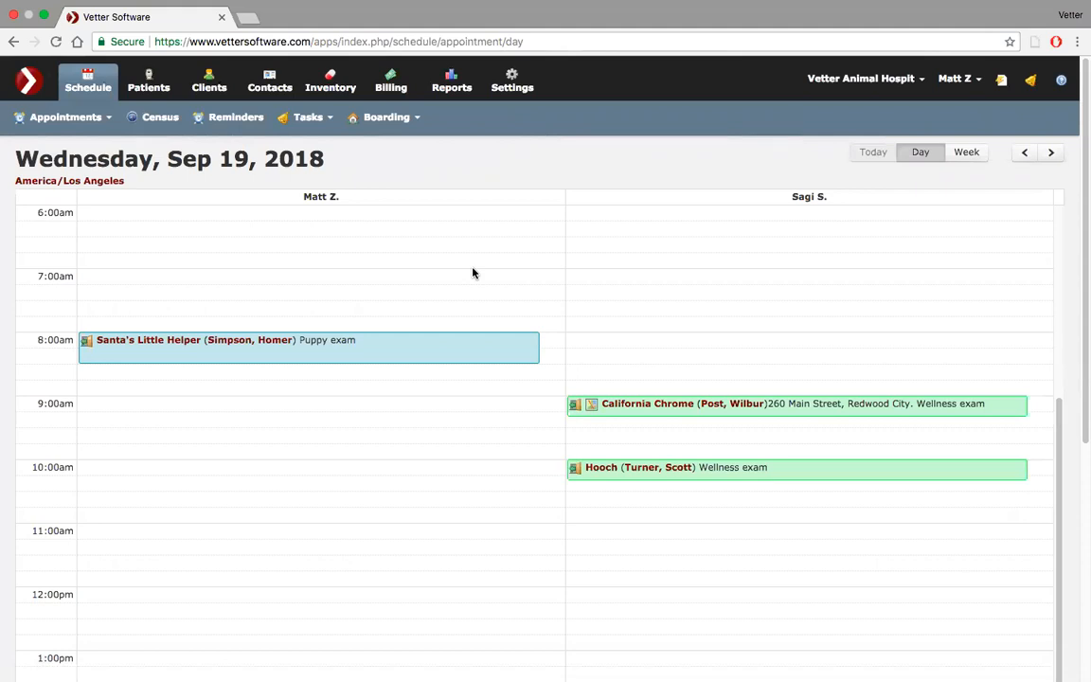
pyautogui.click(328, 83)
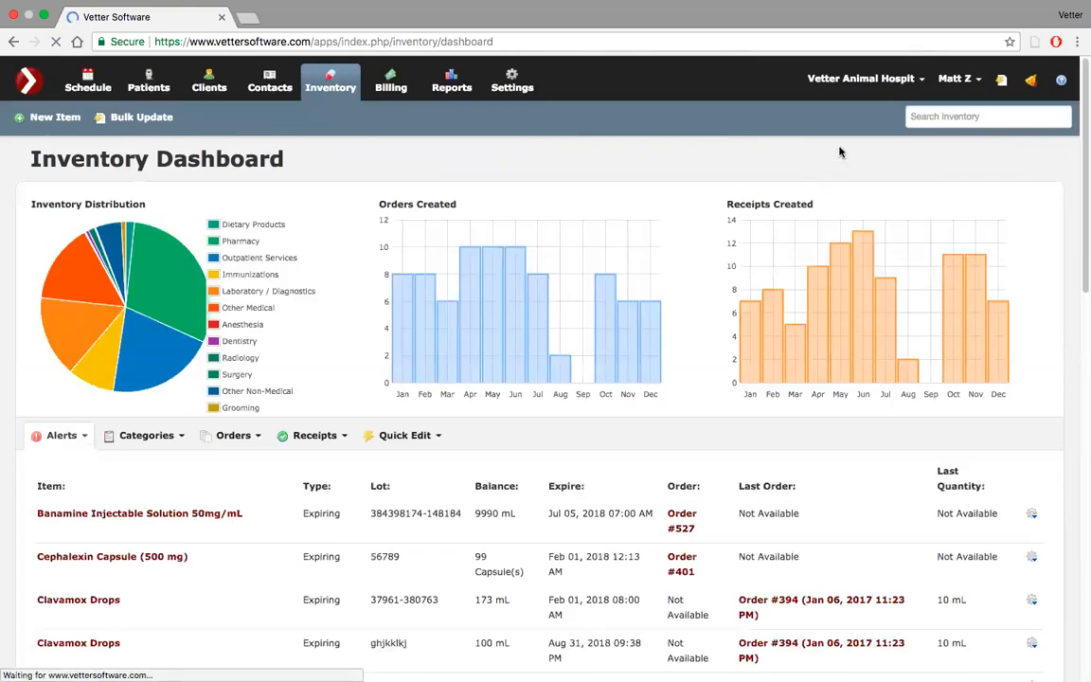
pyautogui.click(963, 118)
pyautogui.write('nobiv')
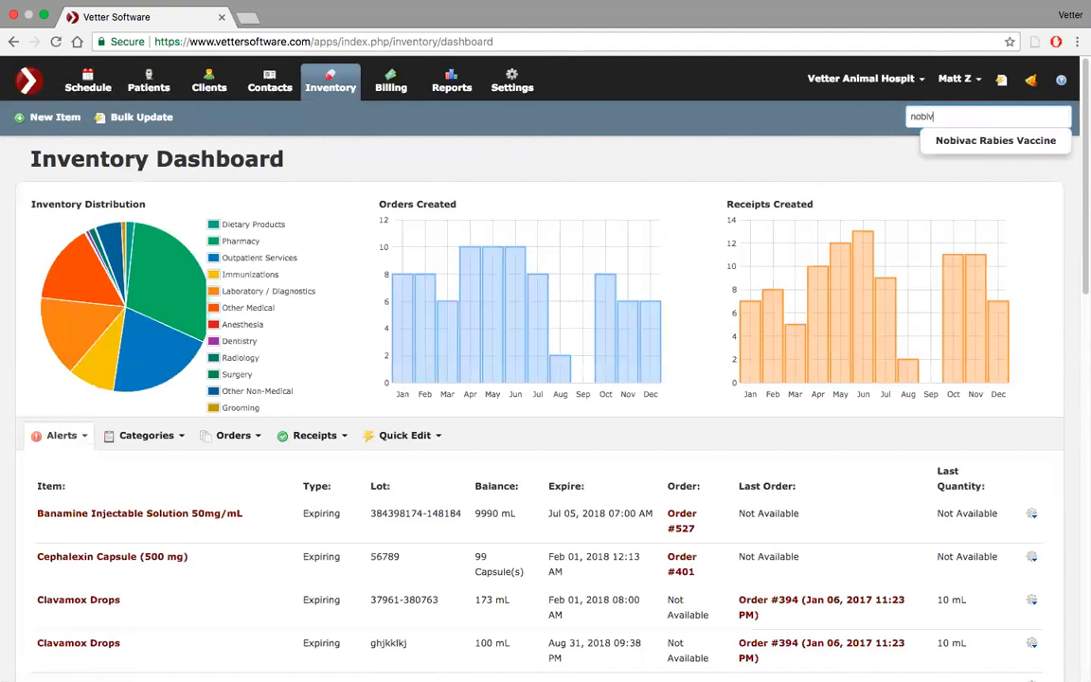
pyautogui.click(991, 142)
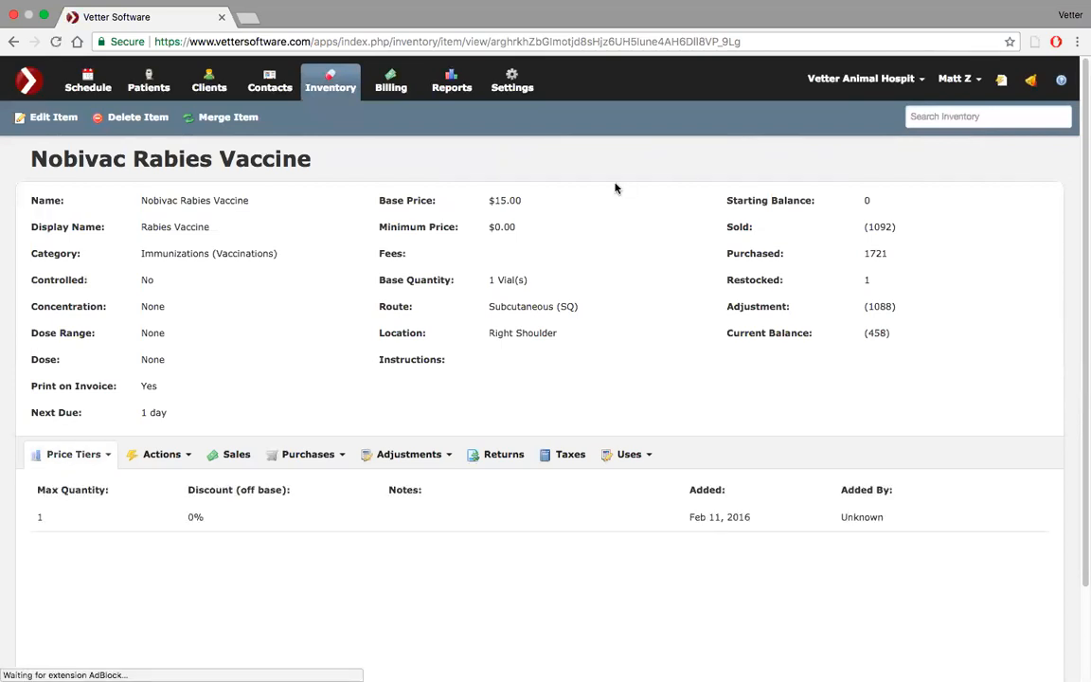
pyautogui.click(642, 456)
pyautogui.click(644, 486)
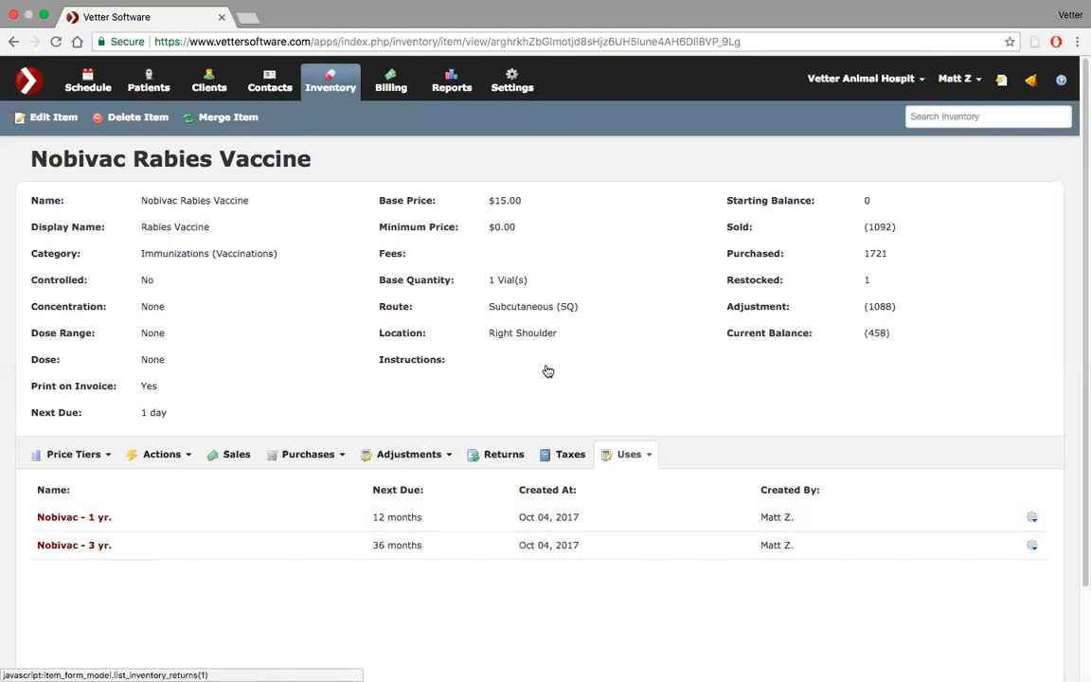
# - Open the recently viewed patient page of Santa's Little Helper in a separate browser tab
pyautogui.click(1003, 82)
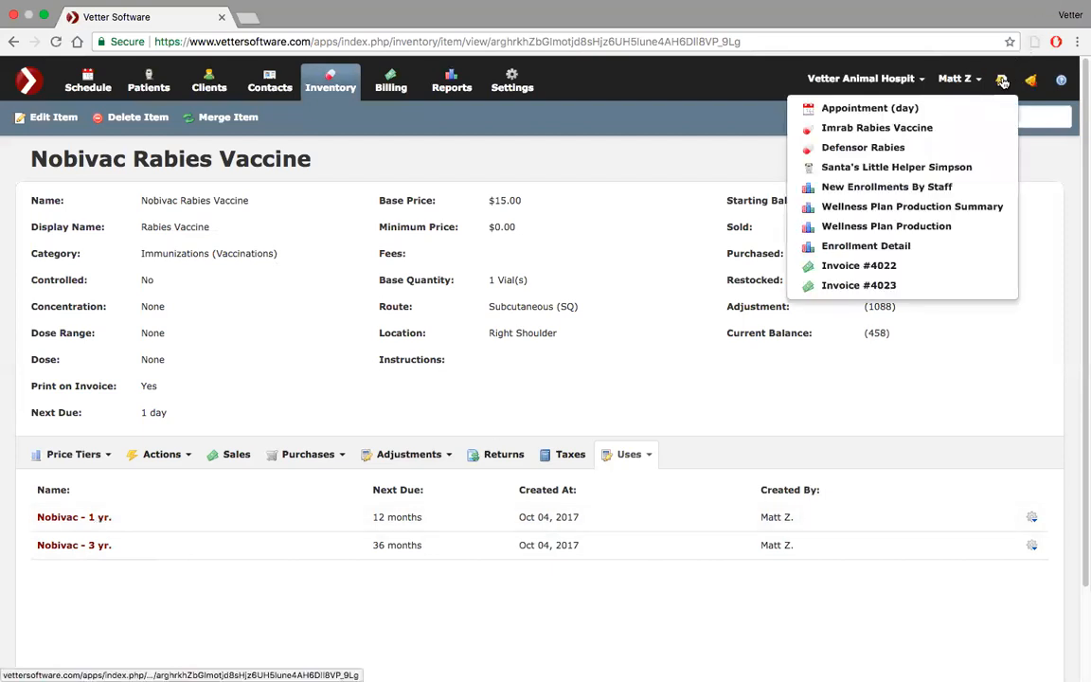
pyautogui.keyDown('super'); pyautogui.click(947, 167); pyautogui.keyUp('super')
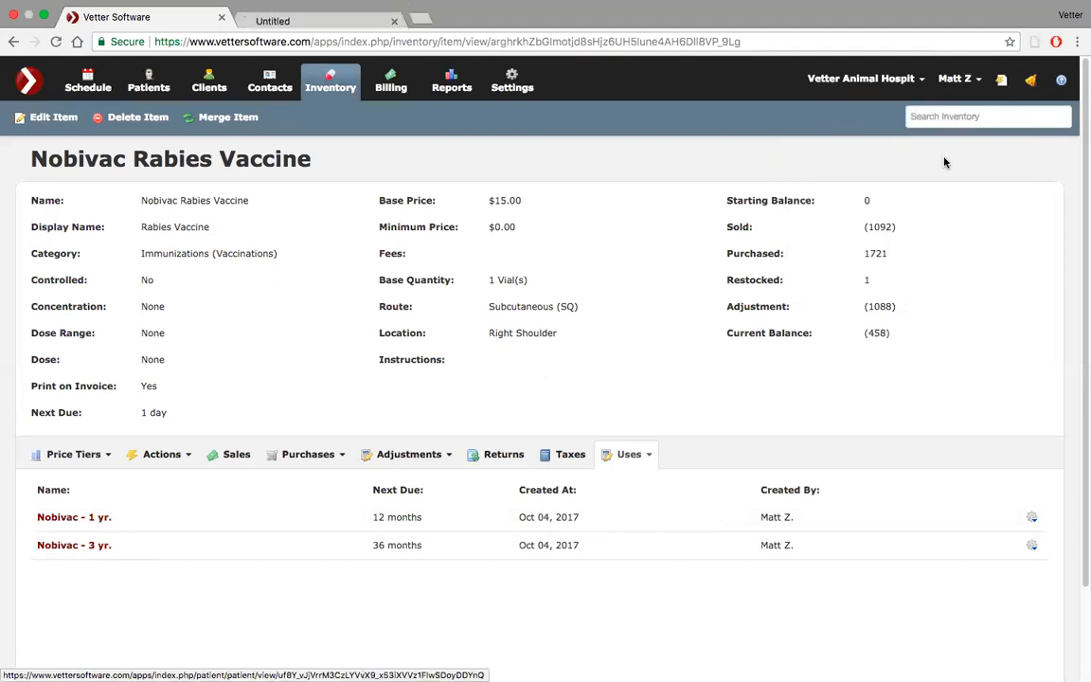
pyautogui.click(335, 16)
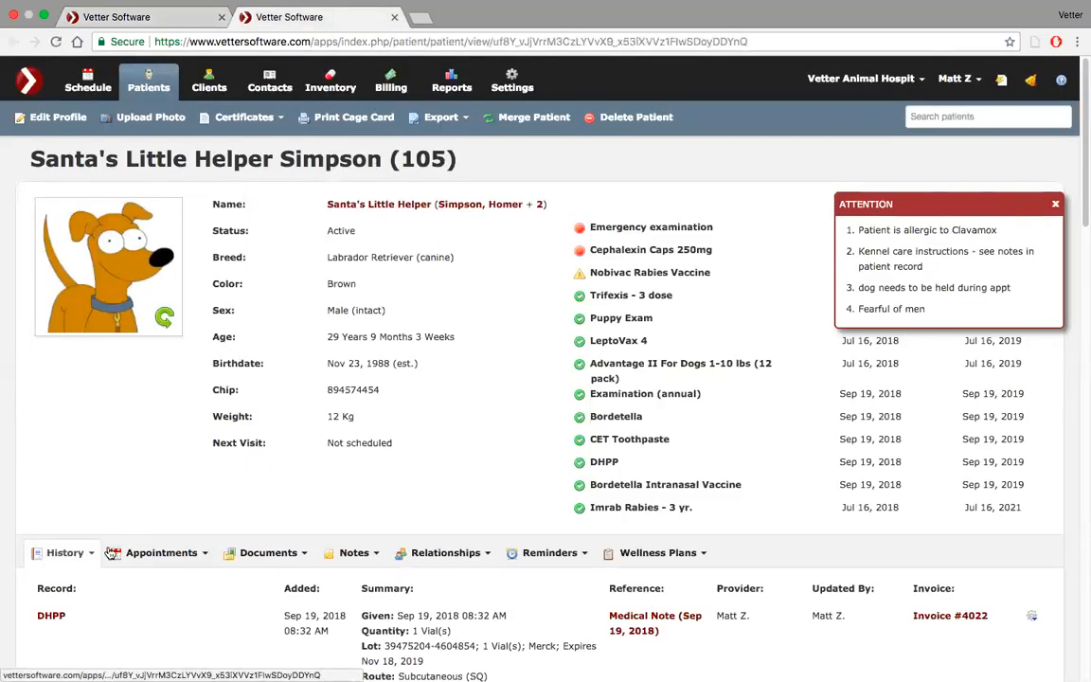
# - Fill in a new medical record with the Nobivac - 3 yr. item and discard it by closing the patient page
pyautogui.scroll(-1, 110, 552)
pyautogui.scroll(-1, 110, 552)
pyautogui.click(90, 443)
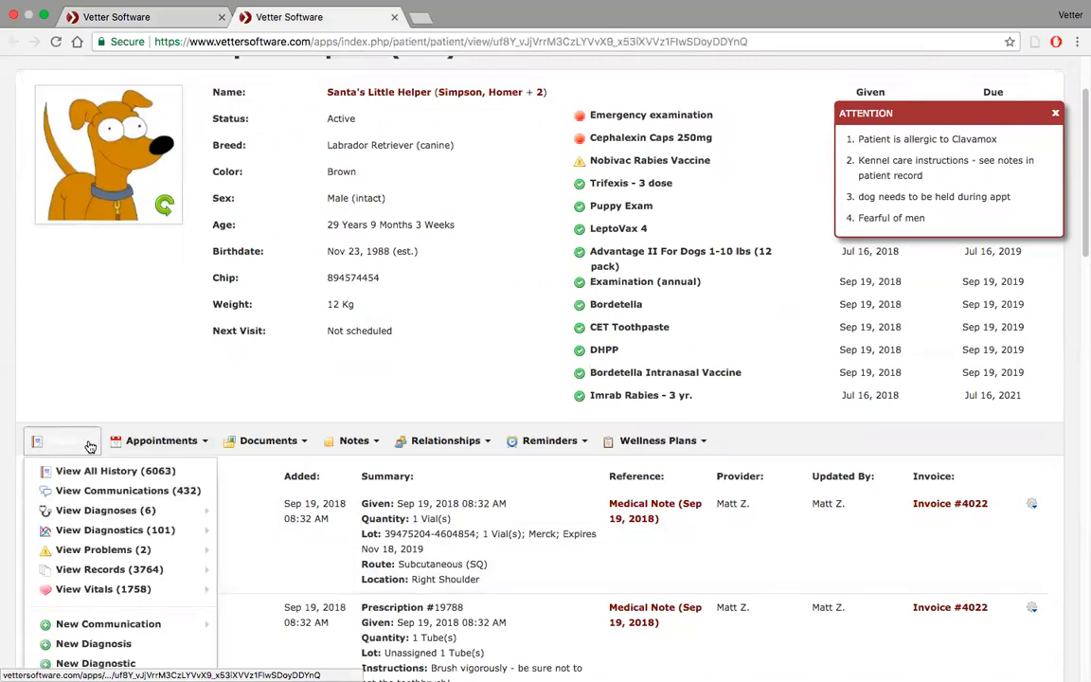
pyautogui.scroll(-3, 88, 445)
pyautogui.scroll(-1, 89, 445)
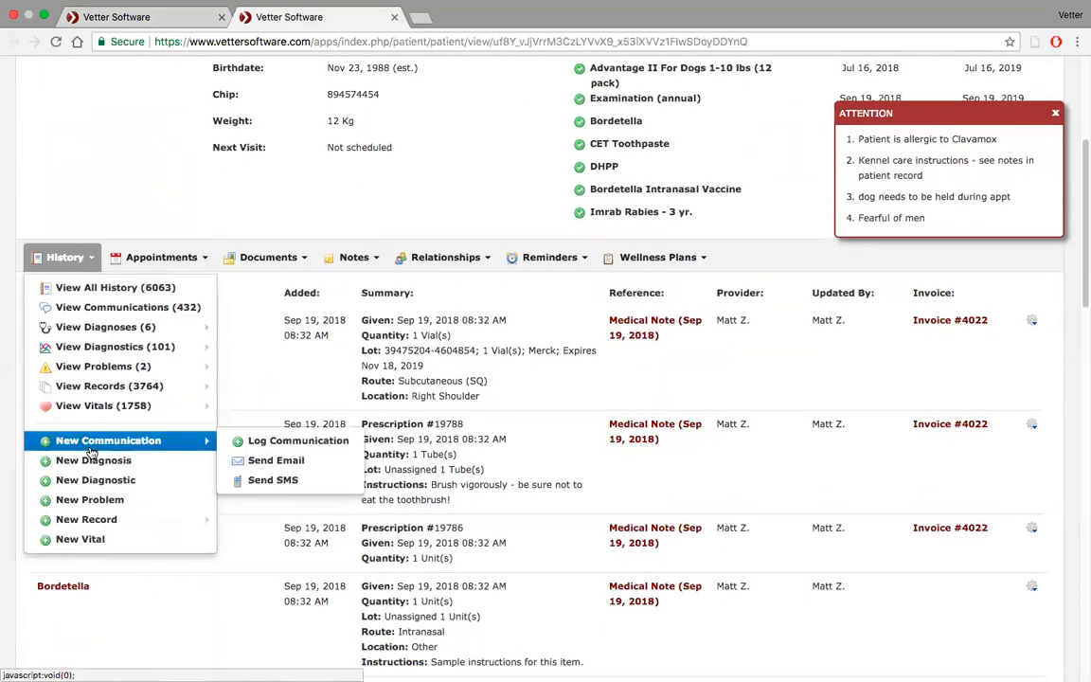
pyautogui.moveTo(90, 517)
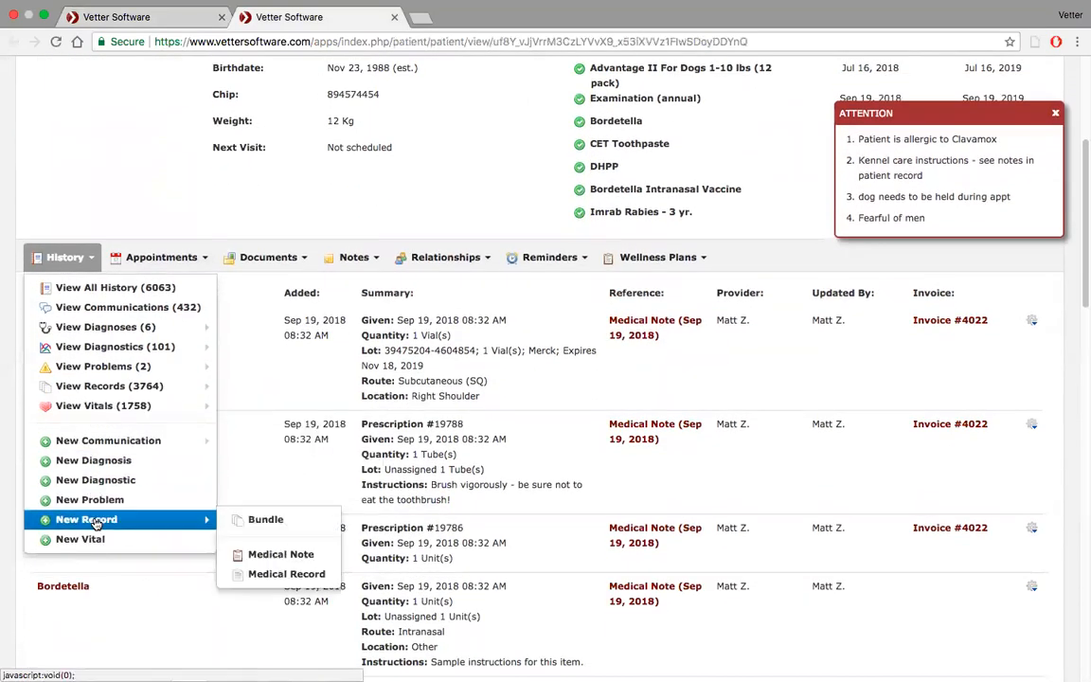
pyautogui.click(294, 573)
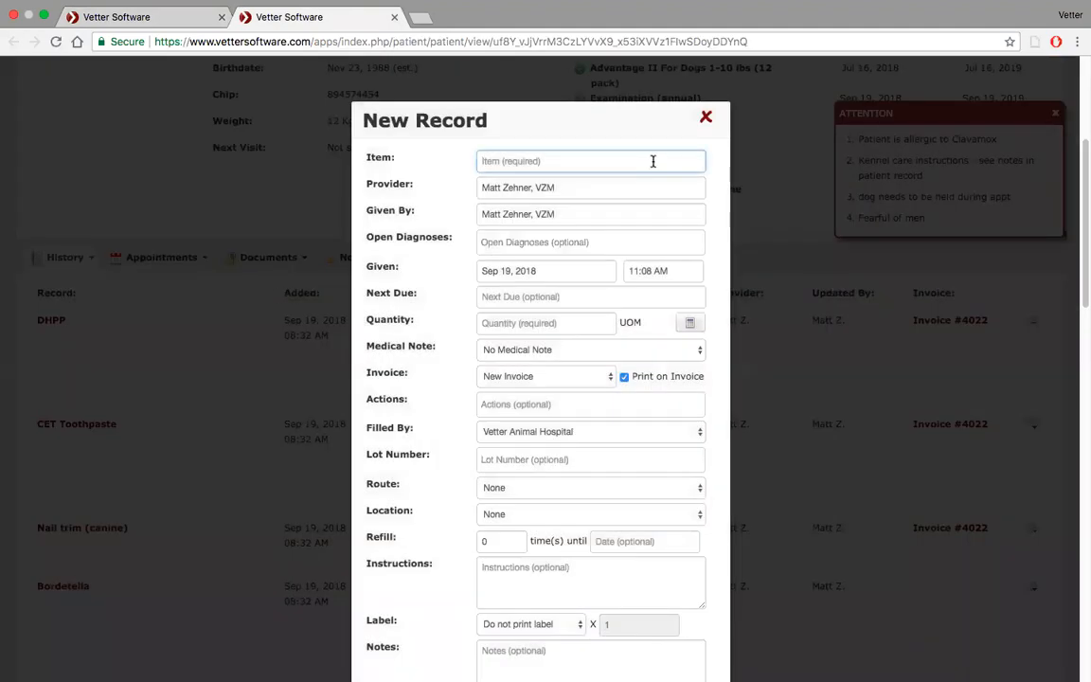
pyautogui.write('nobiv')
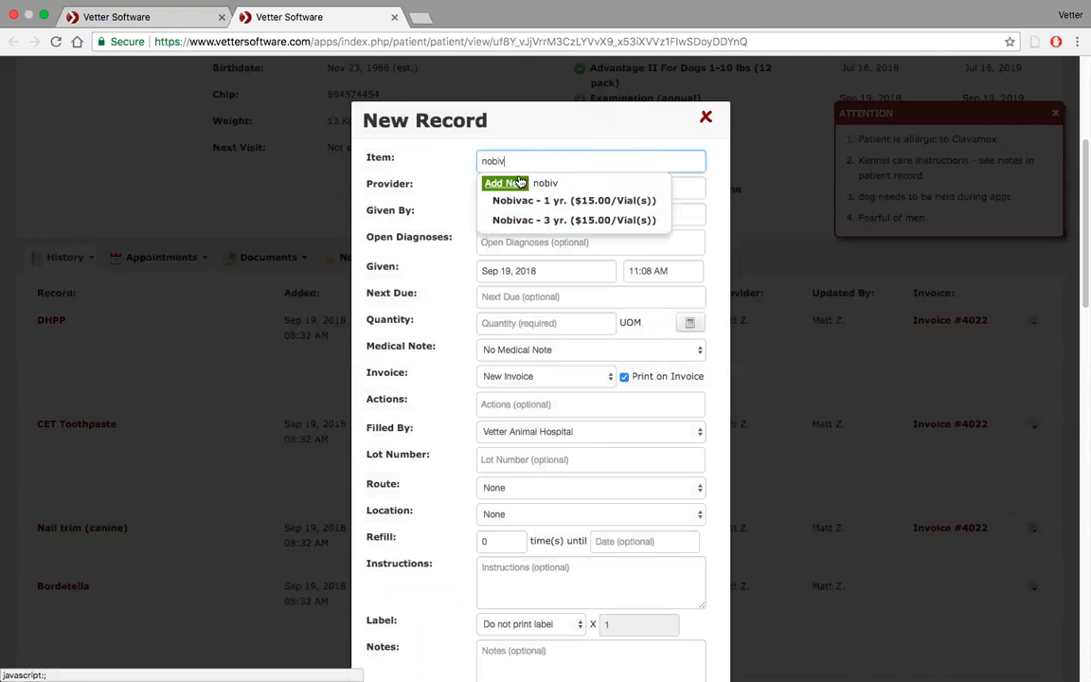
pyautogui.click(561, 220)
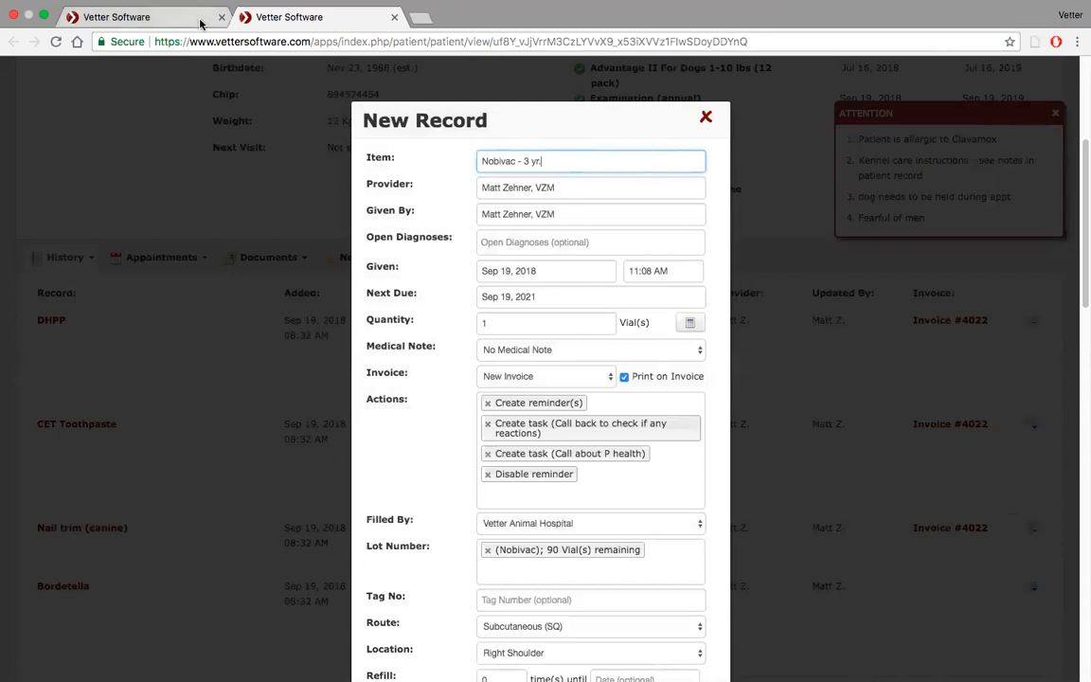
pyautogui.click(171, 18)
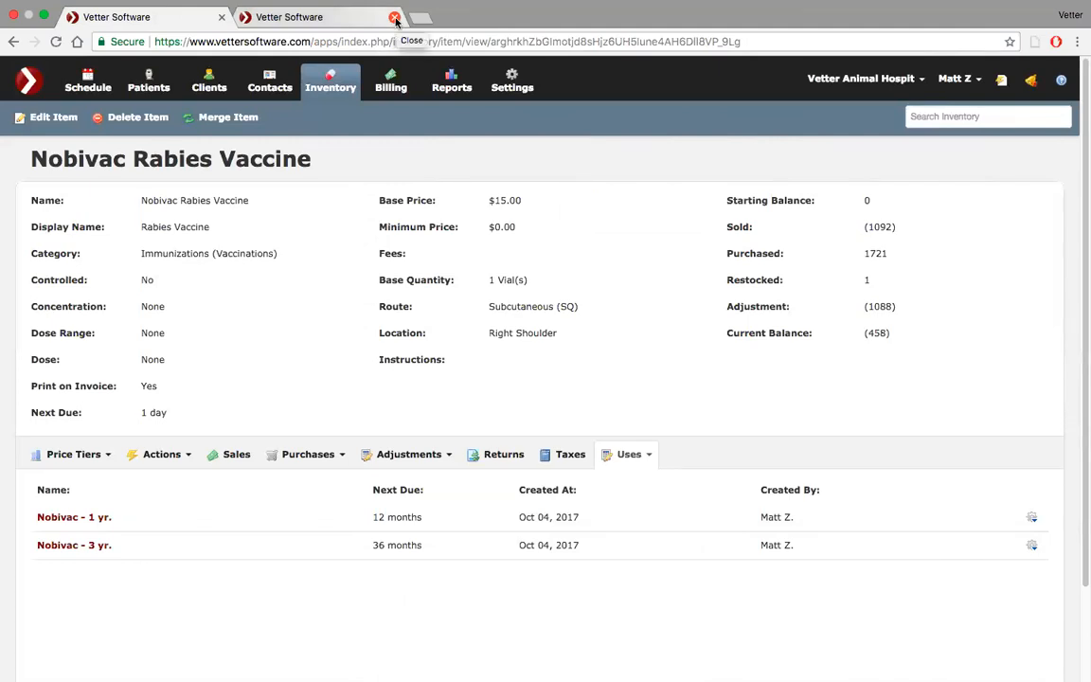
pyautogui.click(395, 19)
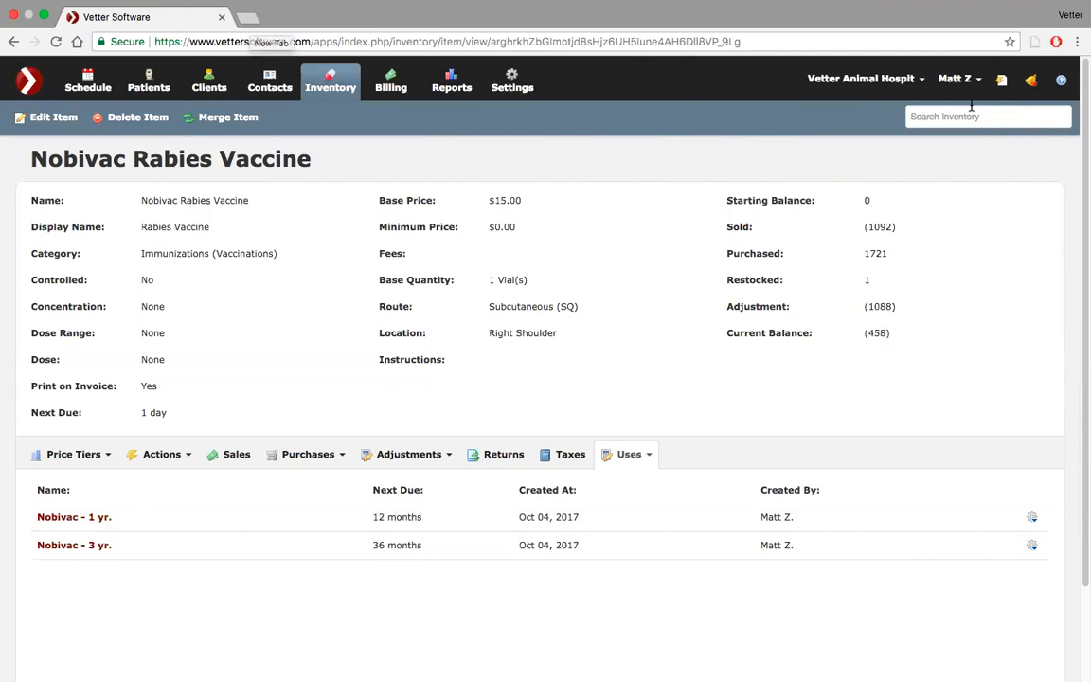
# - Reopen the recently viewed patient page of Santa's Little Helper in a separate browser tab
pyautogui.click(999, 82)
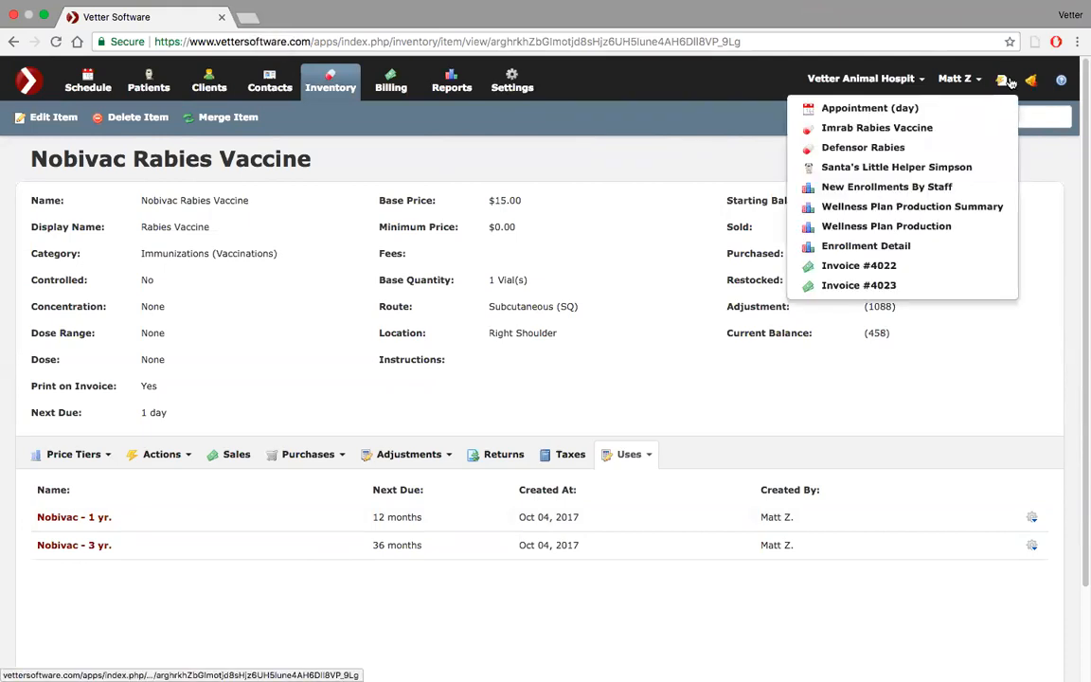
pyautogui.keyDown('super'); pyautogui.click(939, 173); pyautogui.keyUp('super')
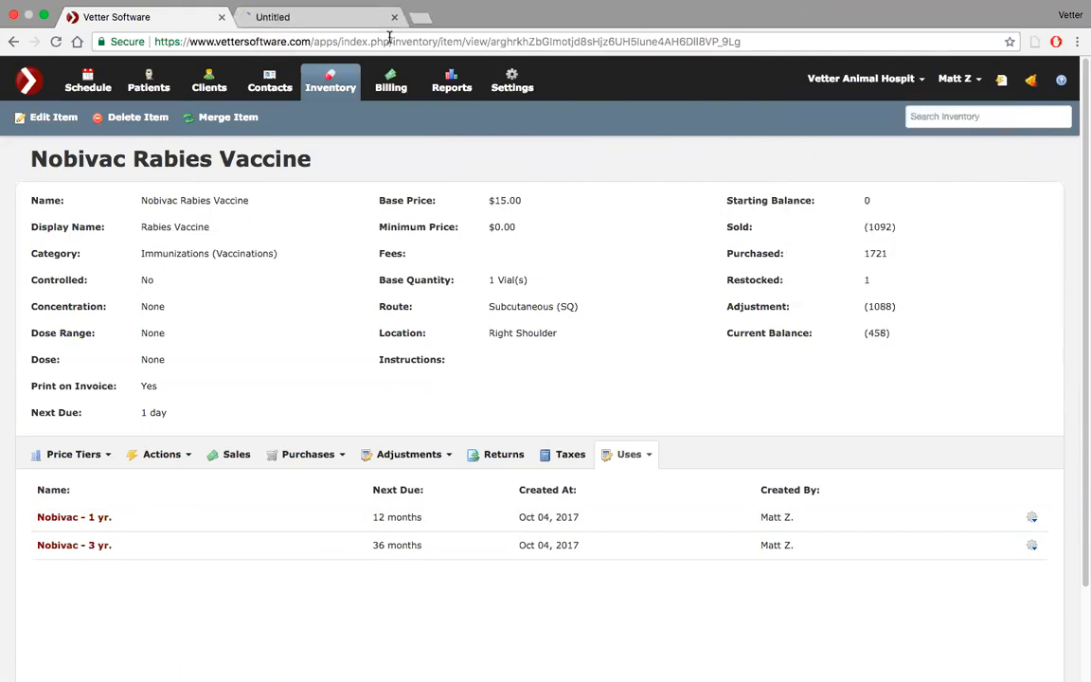
pyautogui.click(326, 21)
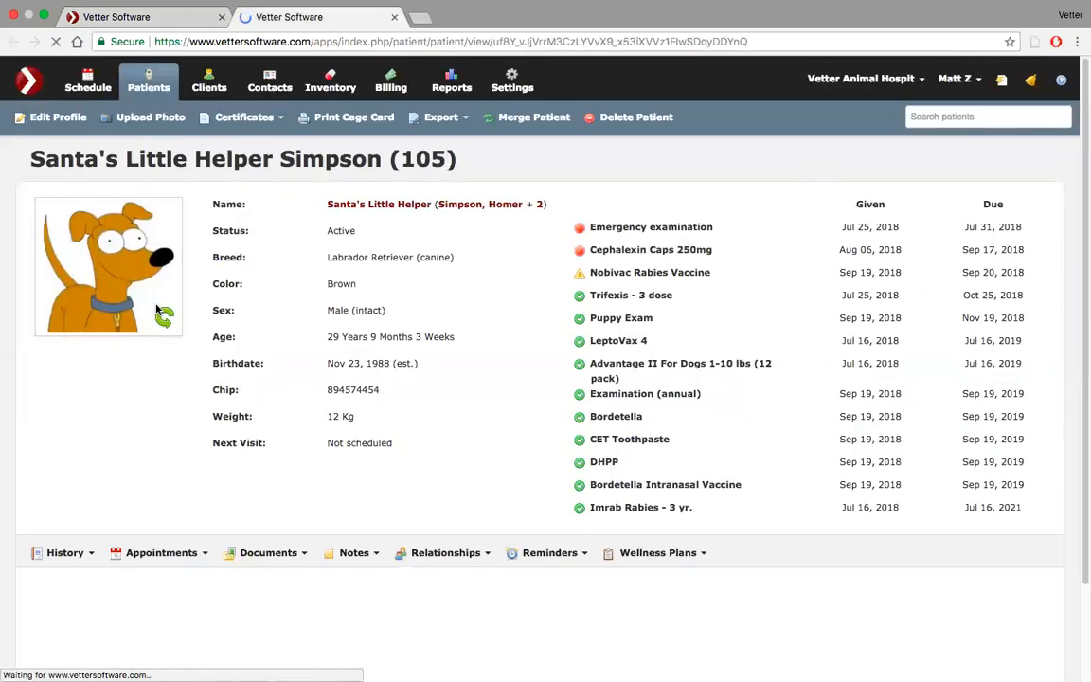
# - Add a new medical record for the patient with the item Nobivac - 1 yr. and save it
pyautogui.scroll(-5, 119, 442)
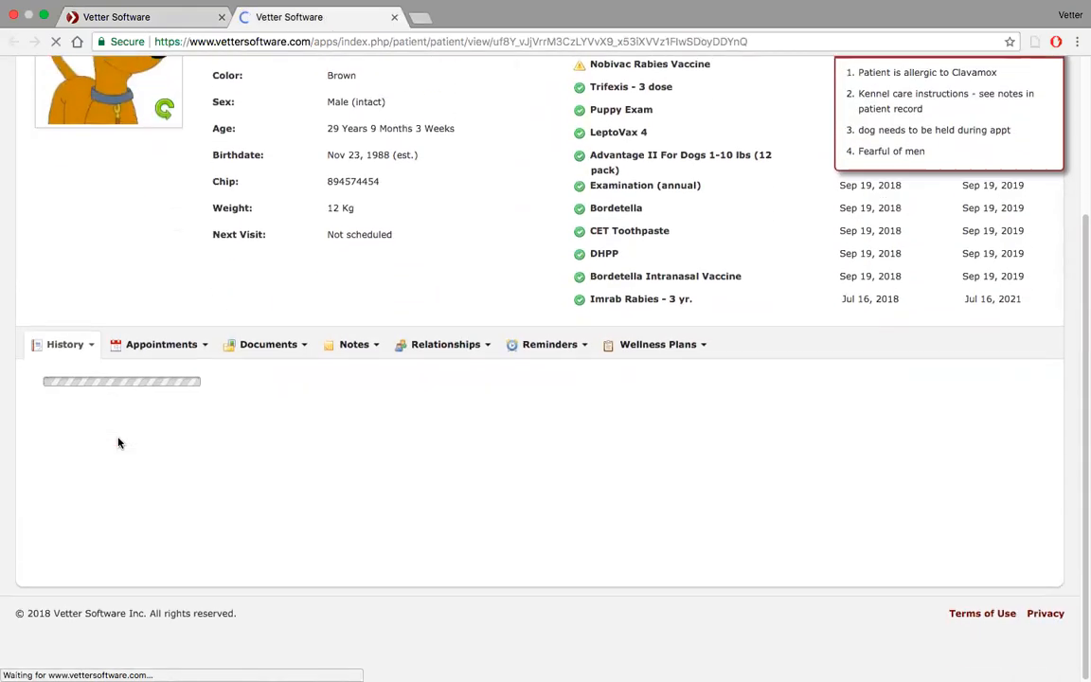
pyautogui.click(93, 349)
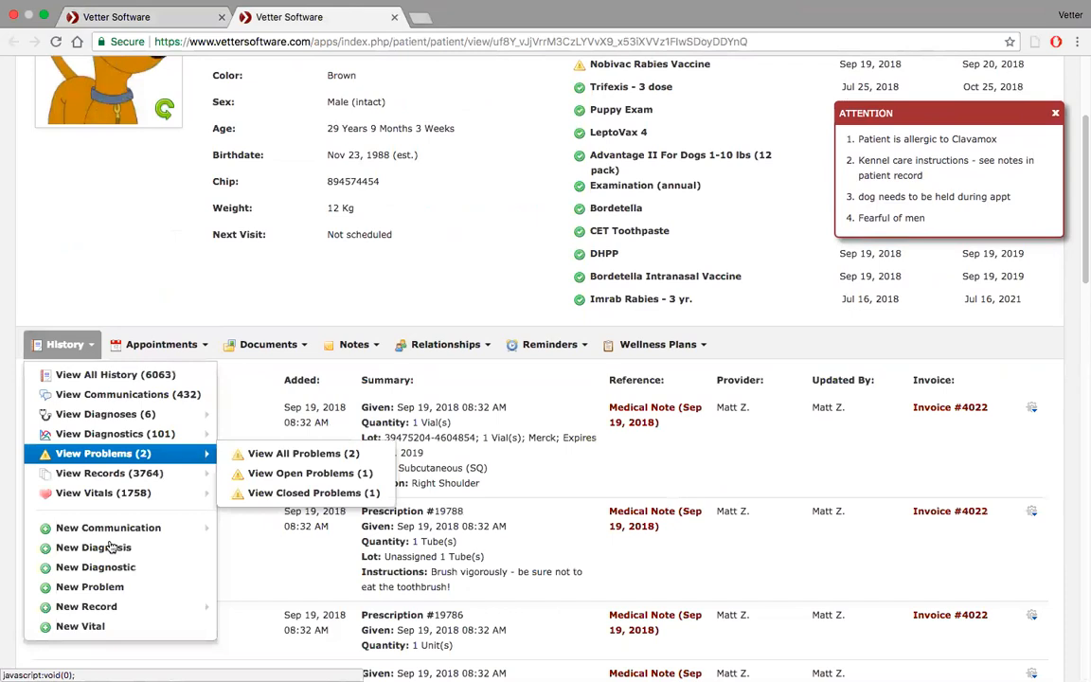
pyautogui.moveTo(190, 608)
pyautogui.scroll(-3, 267, 618)
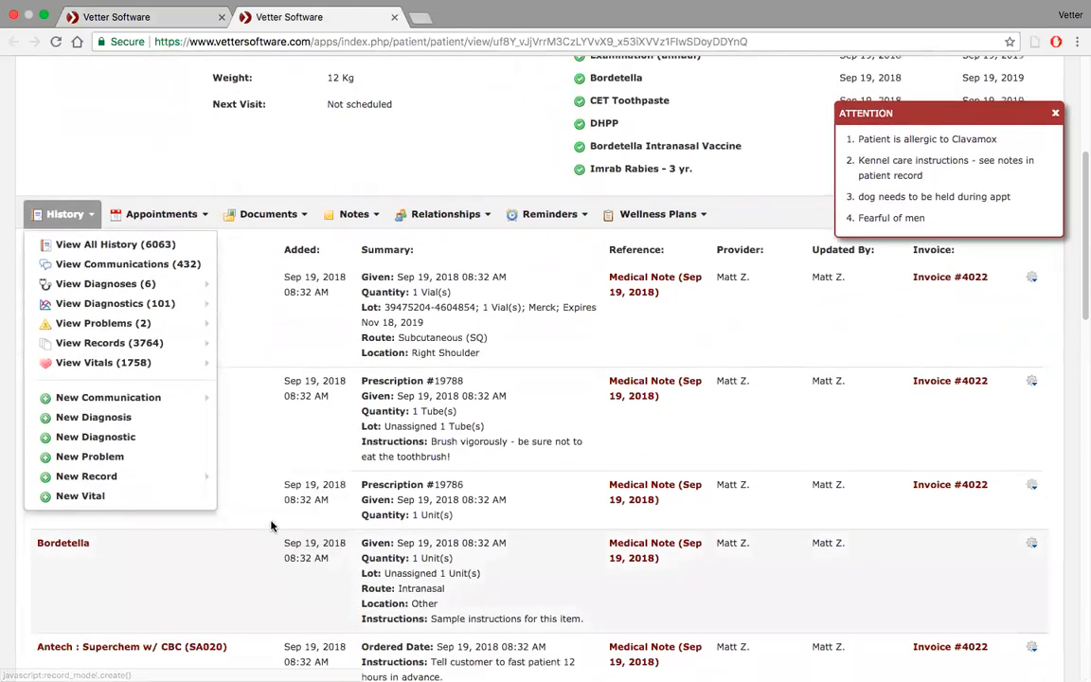
pyautogui.click(270, 532)
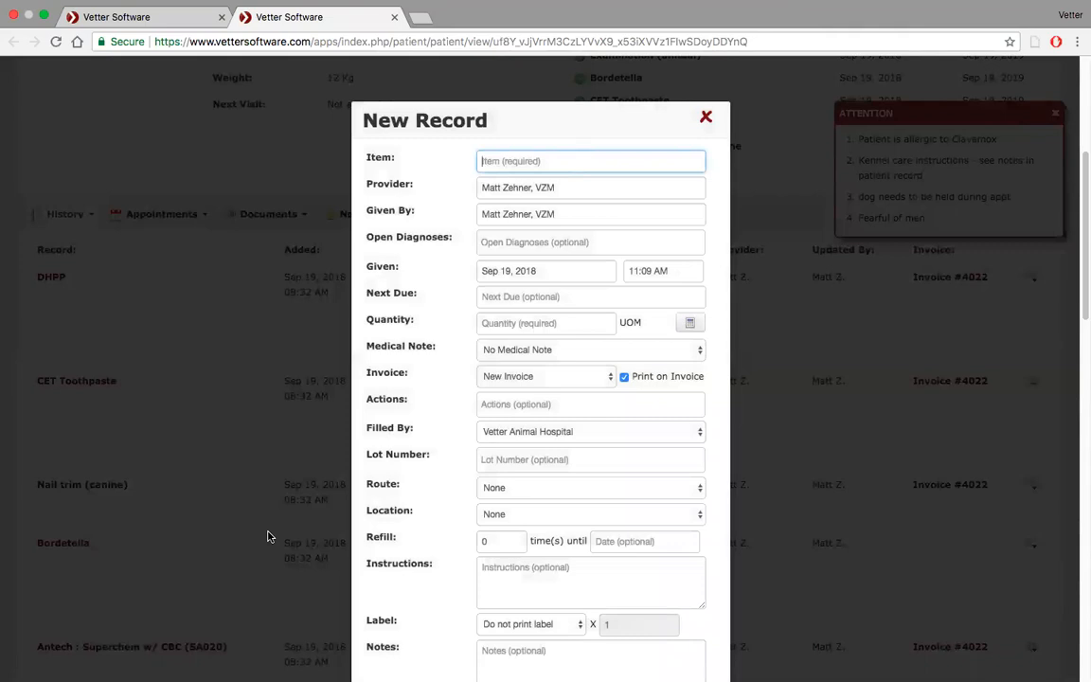
pyautogui.write('nobiva')
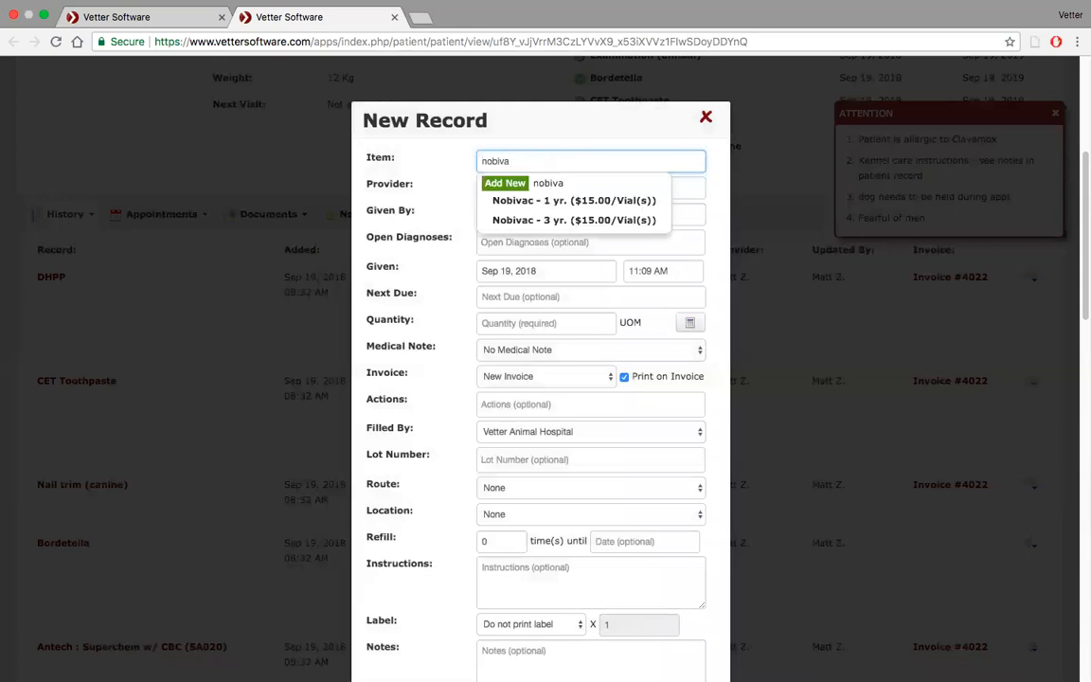
pyautogui.click(617, 200)
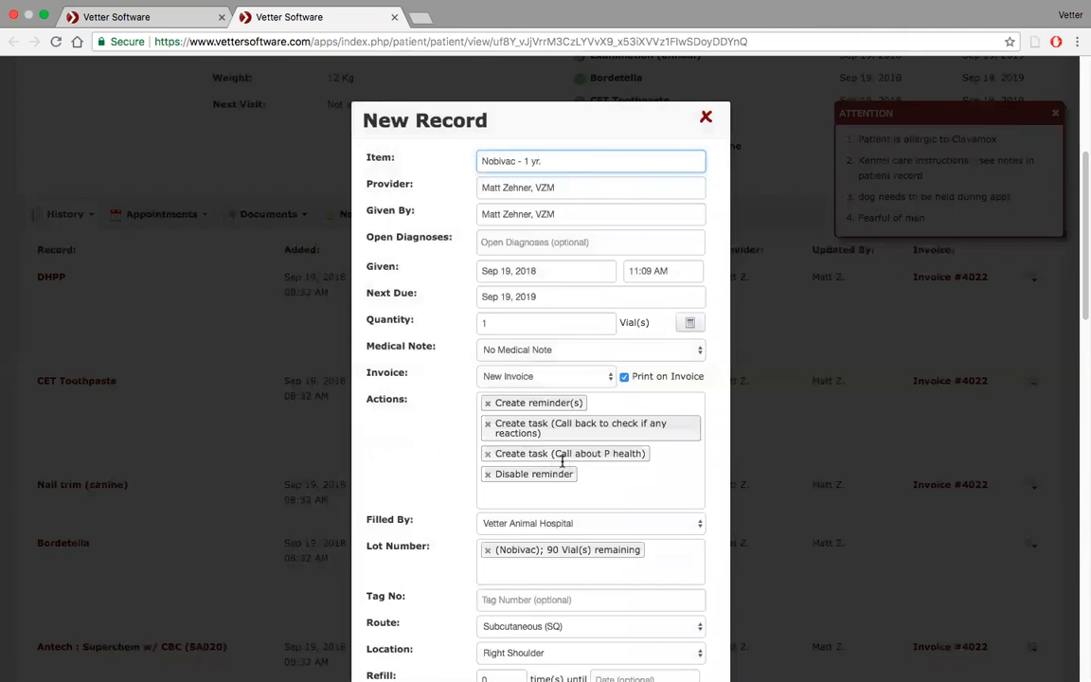
pyautogui.scroll(-5, 561, 461)
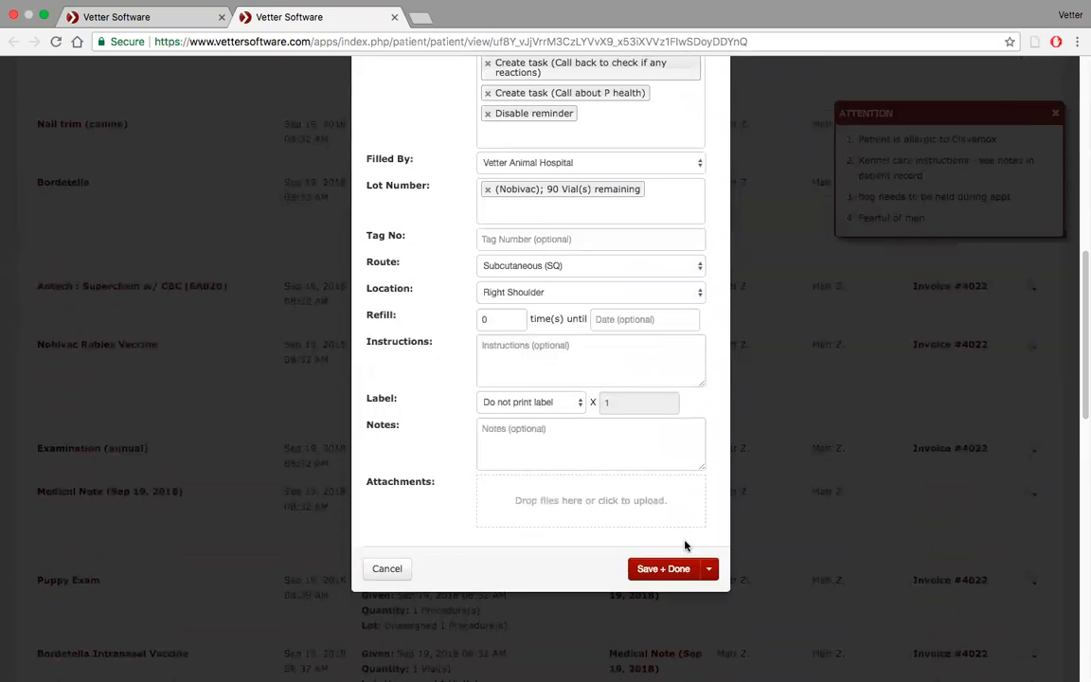
pyautogui.click(654, 572)
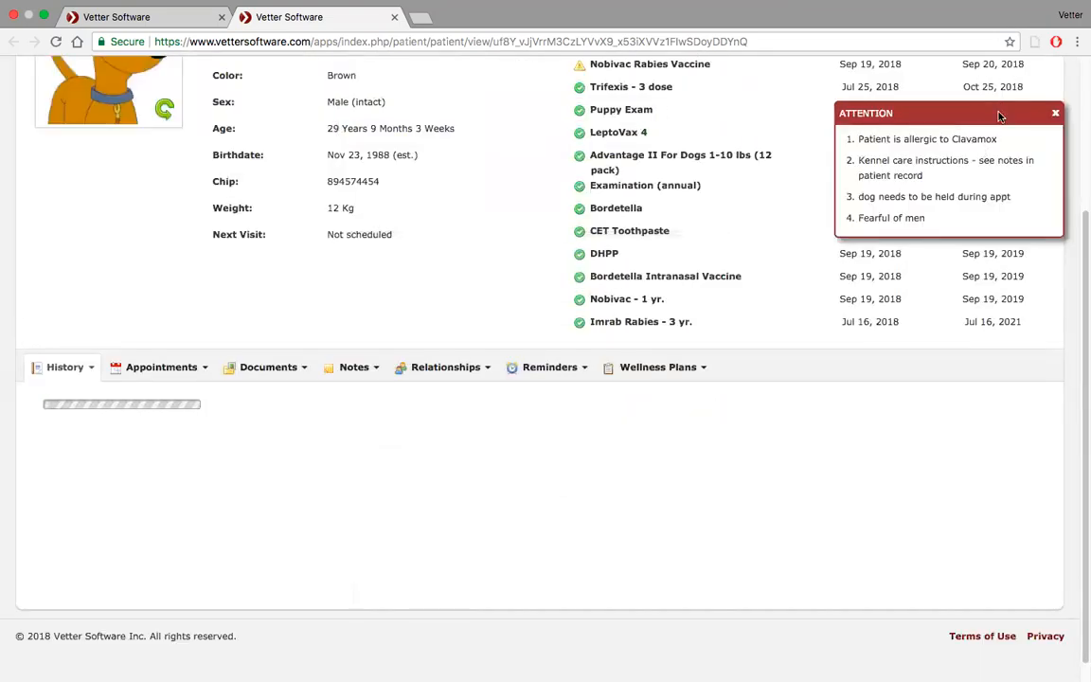
# - Dismiss the patient's attention notice and show the list of the patient's reminders
pyautogui.click(1055, 114)
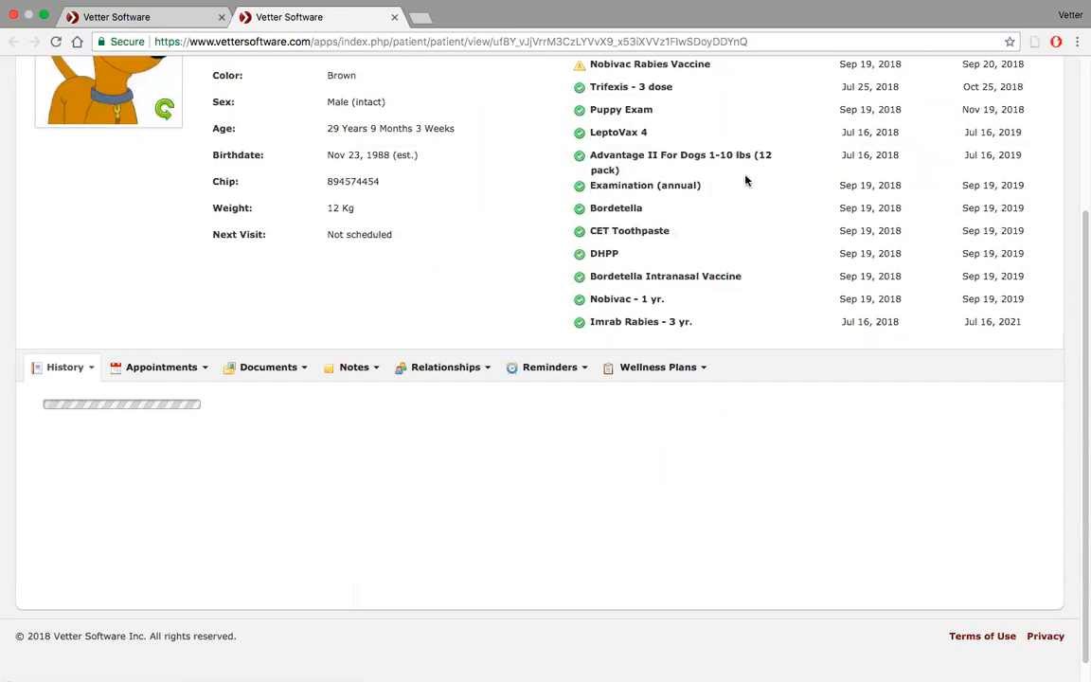
pyautogui.scroll(2, 639, 383)
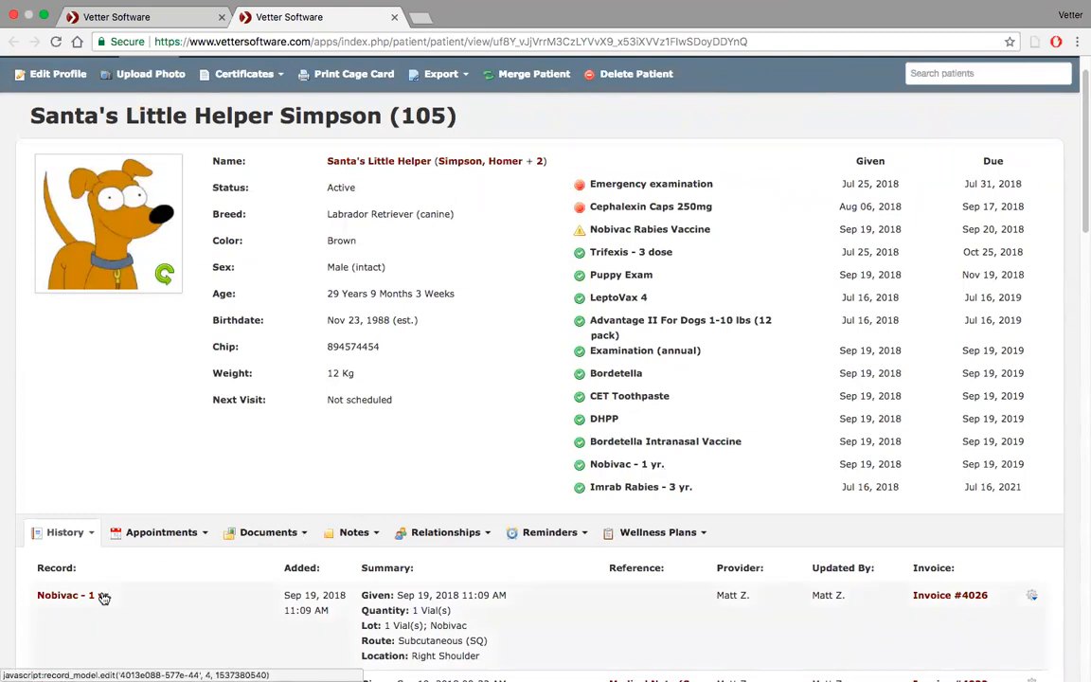
pyautogui.scroll(-3, 104, 598)
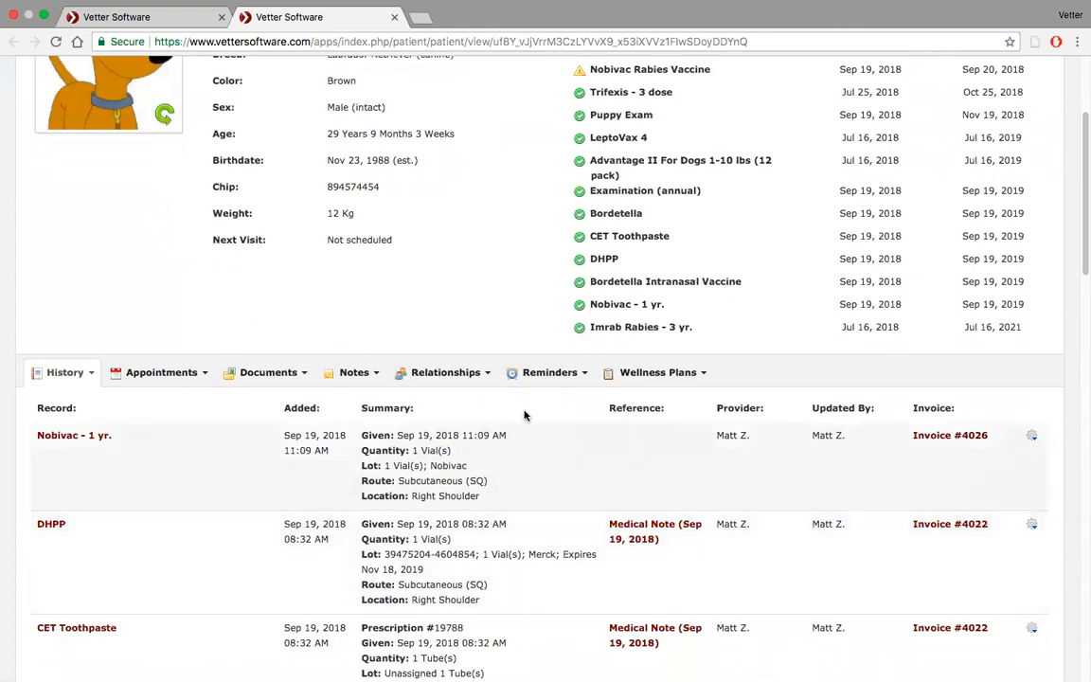
pyautogui.click(579, 373)
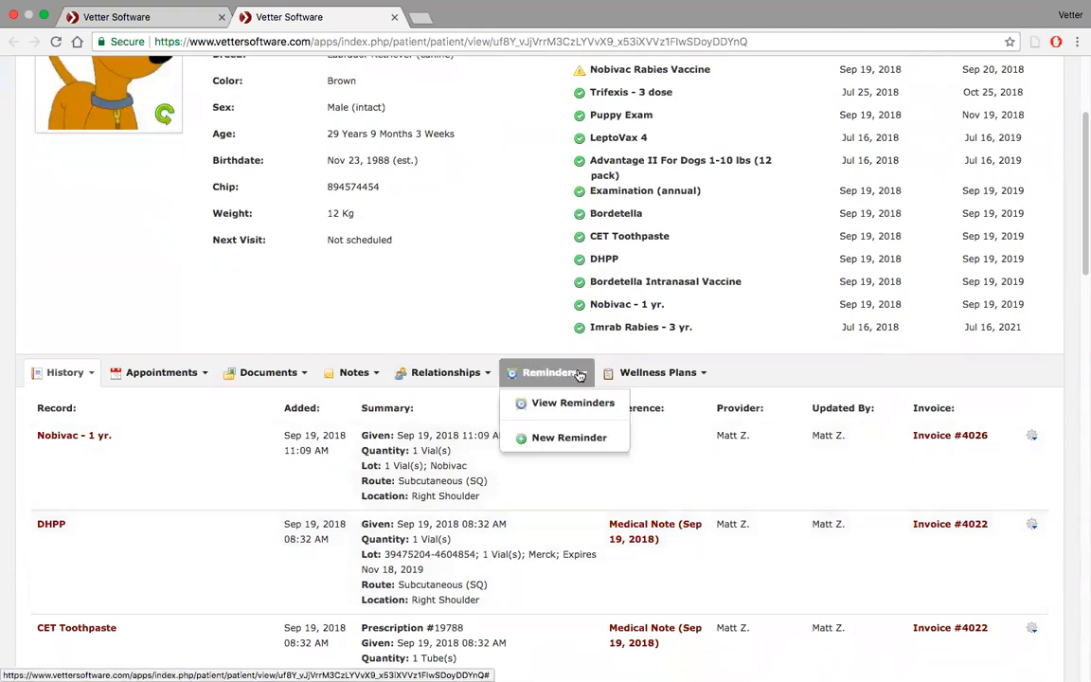
pyautogui.click(582, 403)
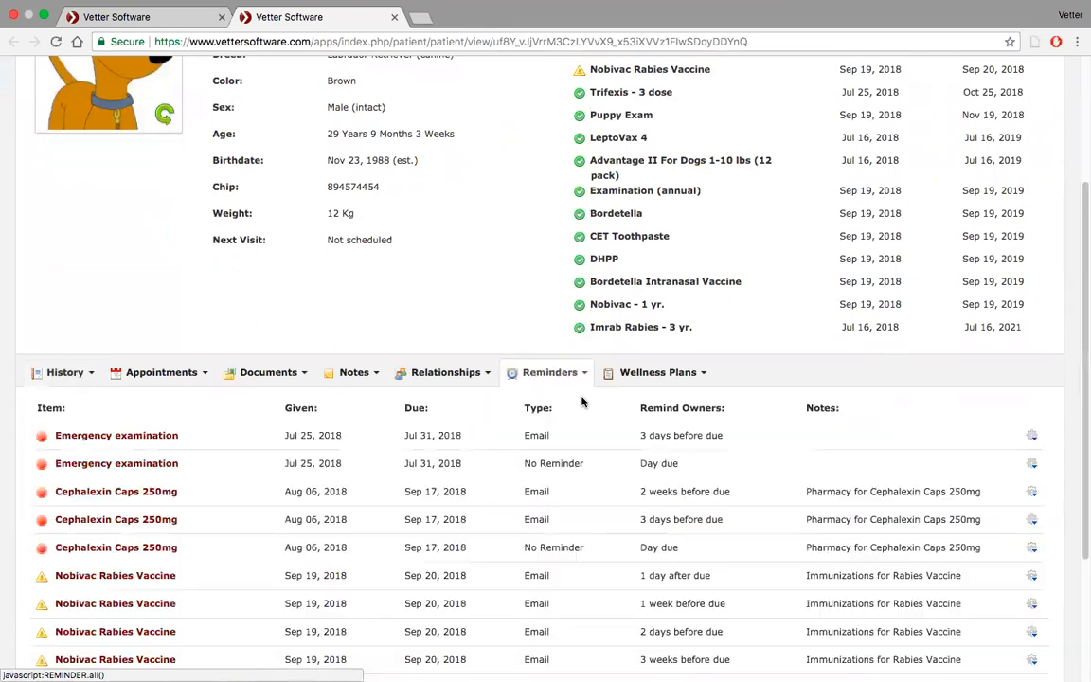
pyautogui.scroll(-2, 581, 402)
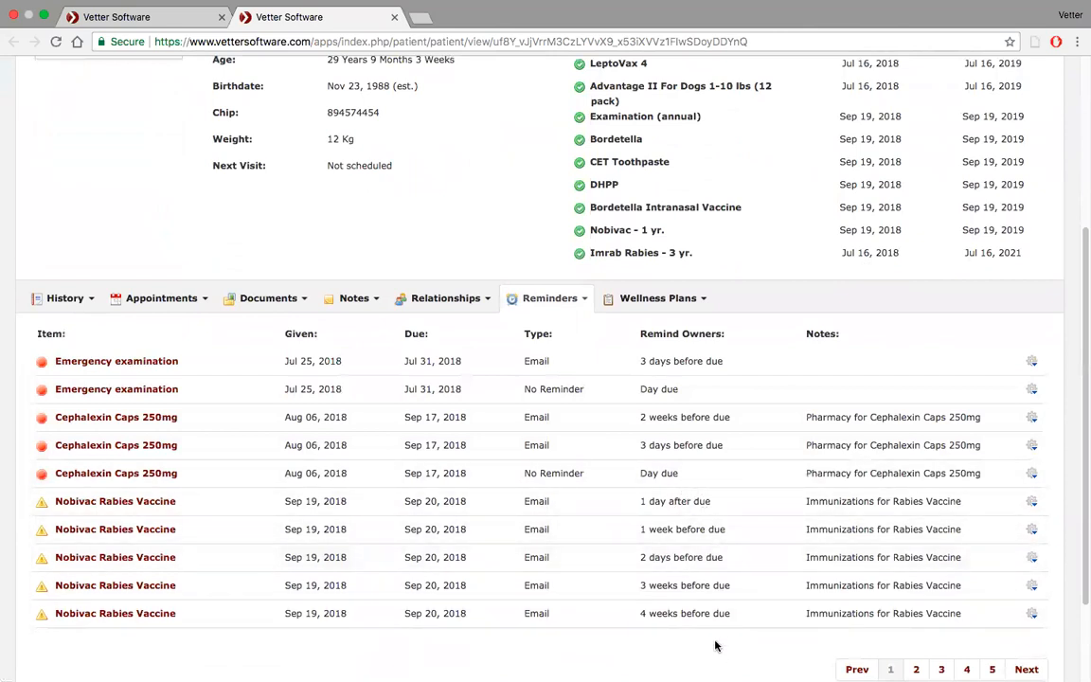
# - Start a new reminder for the patient and select Imrab Rabies - 3 yr. as its item
pyautogui.click(1033, 502)
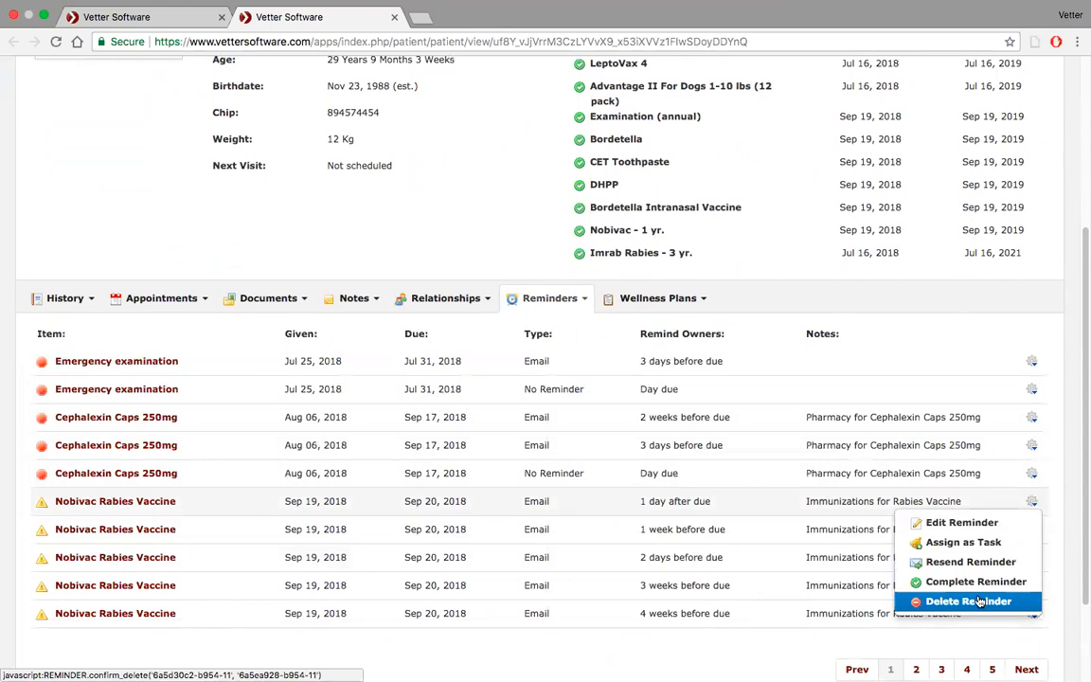
pyautogui.click(585, 303)
pyautogui.click(570, 361)
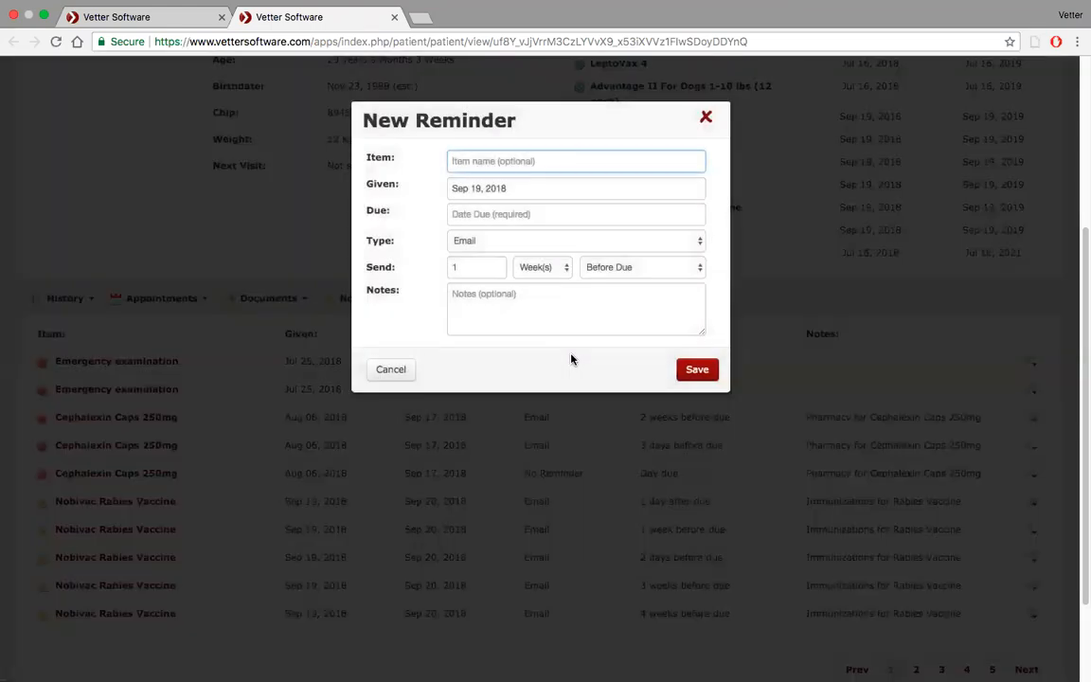
pyautogui.write('l')
pyautogui.write('mrab')
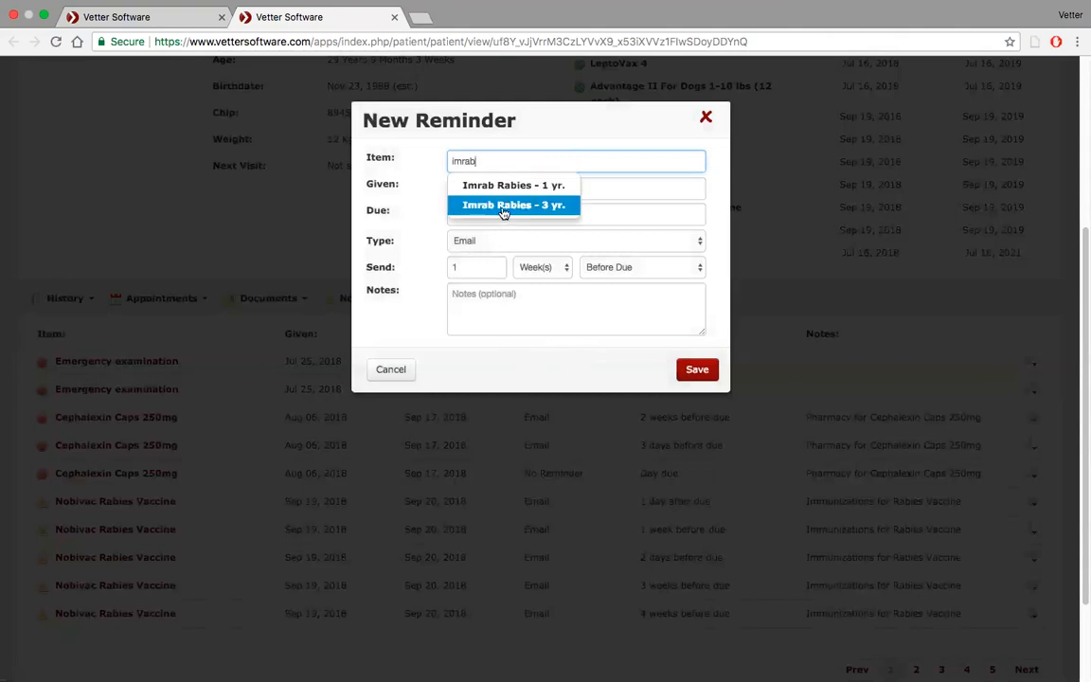
pyautogui.click(504, 206)
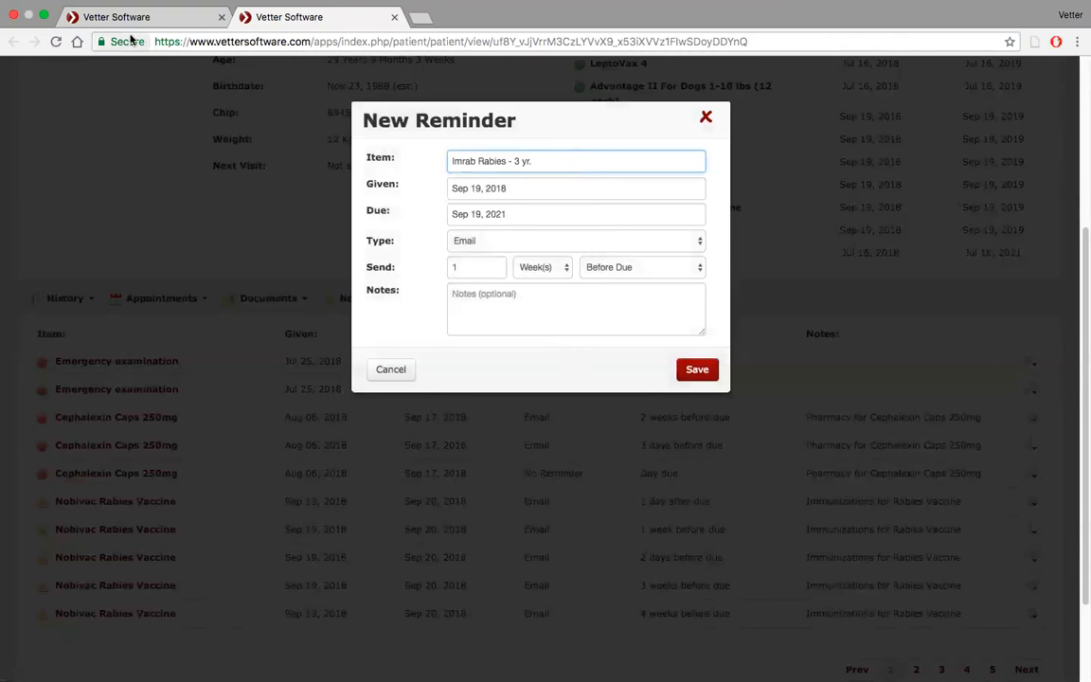
# - Return to the Nobivac Rabies Vaccine item page, dismiss the new-tasks notice and list the item's actions
pyautogui.click(170, 20)
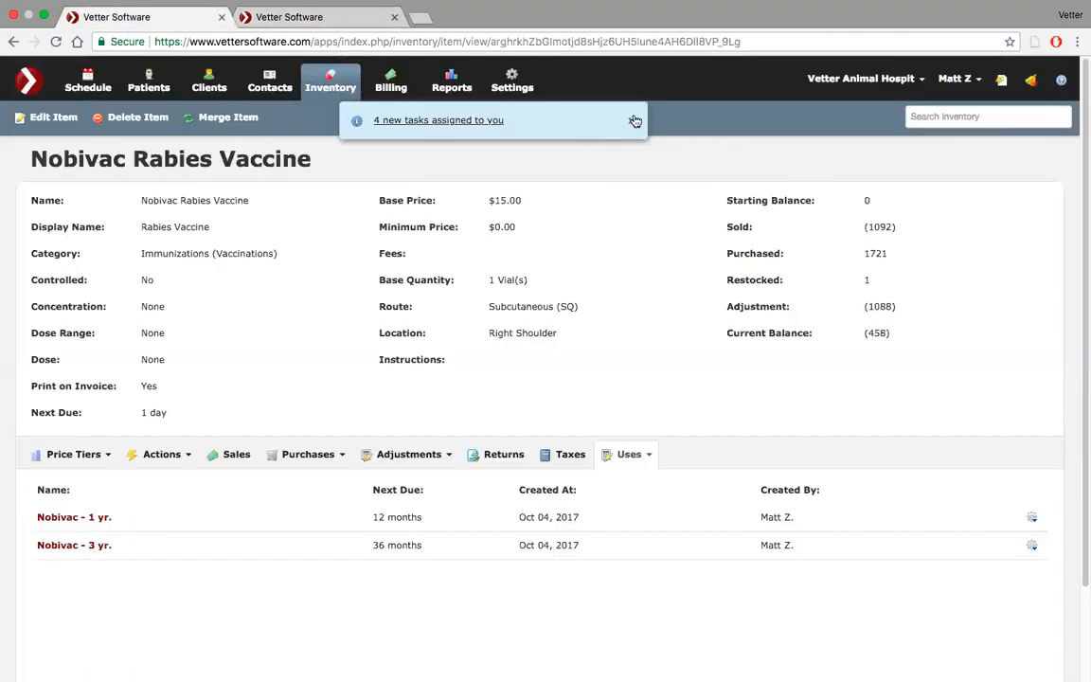
pyautogui.click(631, 121)
pyautogui.scroll(-2, 217, 359)
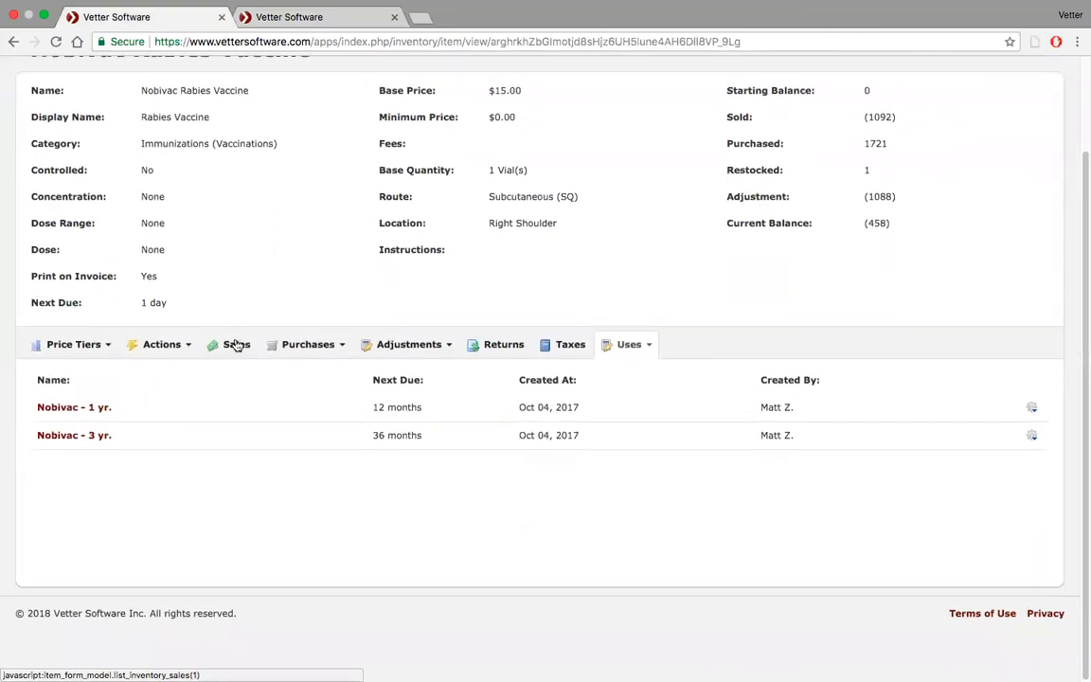
pyautogui.click(160, 344)
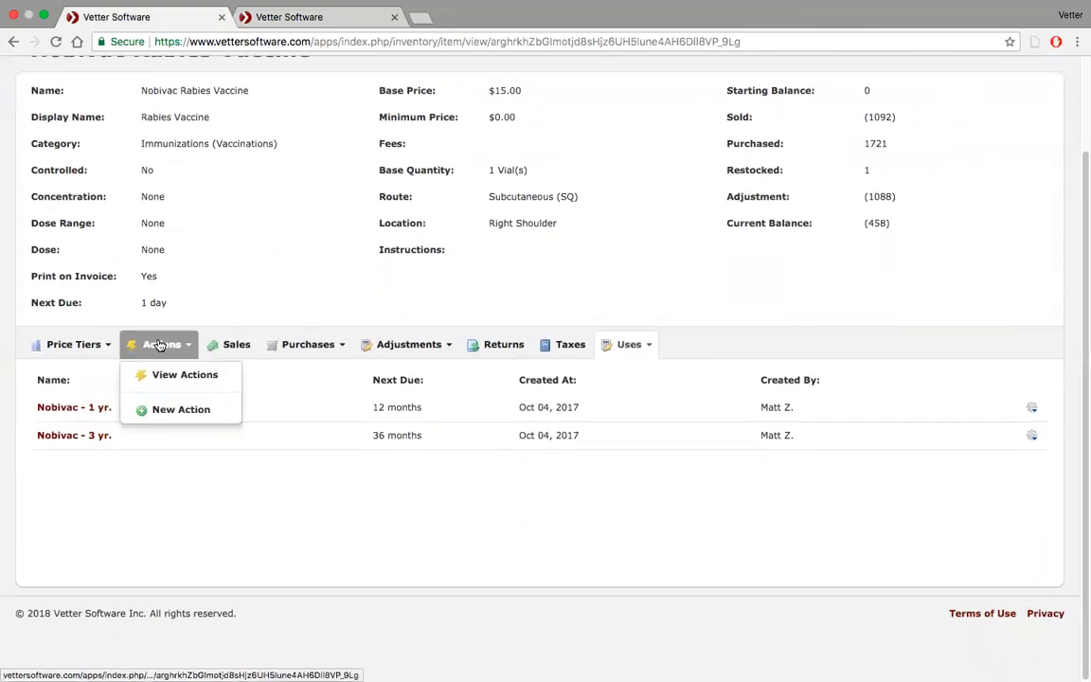
pyautogui.click(174, 383)
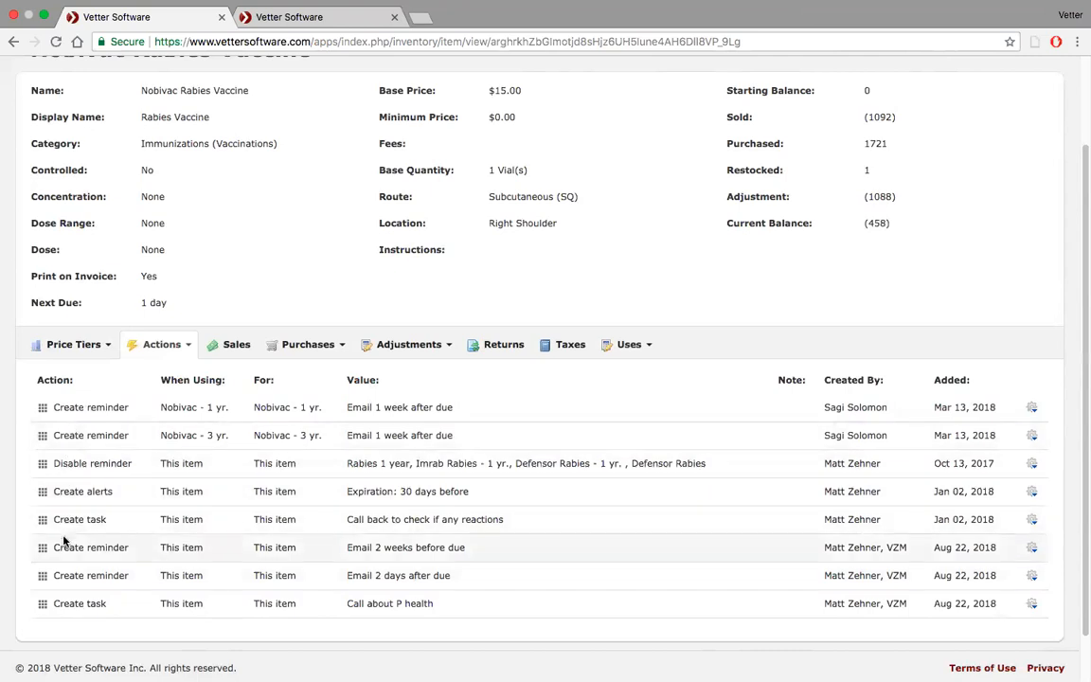
pyautogui.click(181, 346)
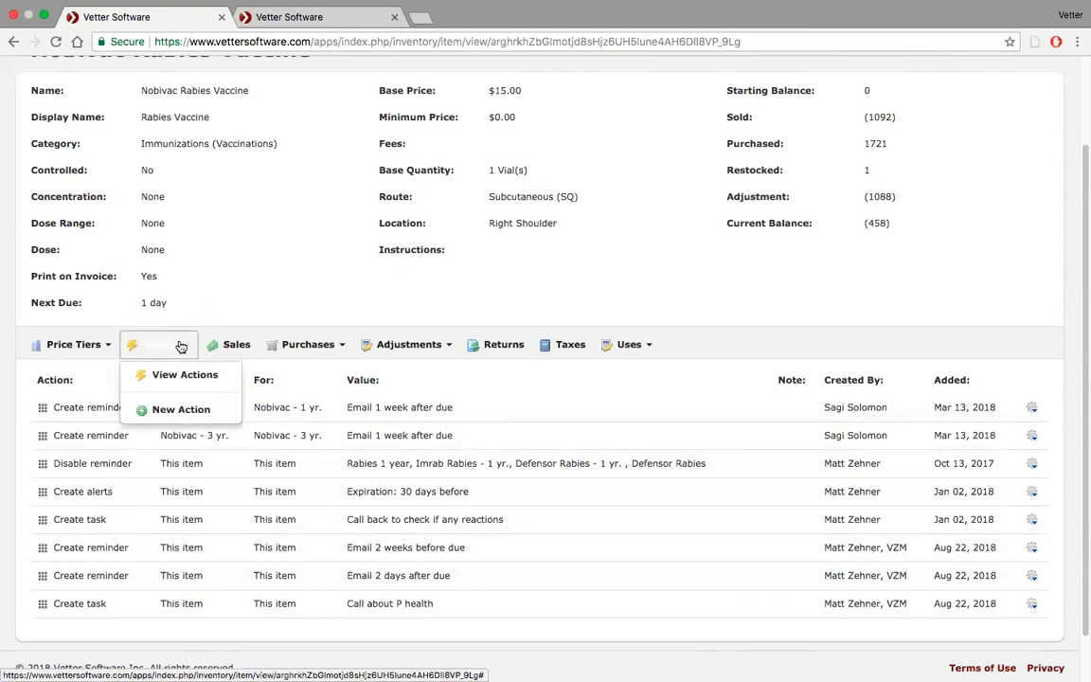
pyautogui.click(184, 410)
pyautogui.click(588, 163)
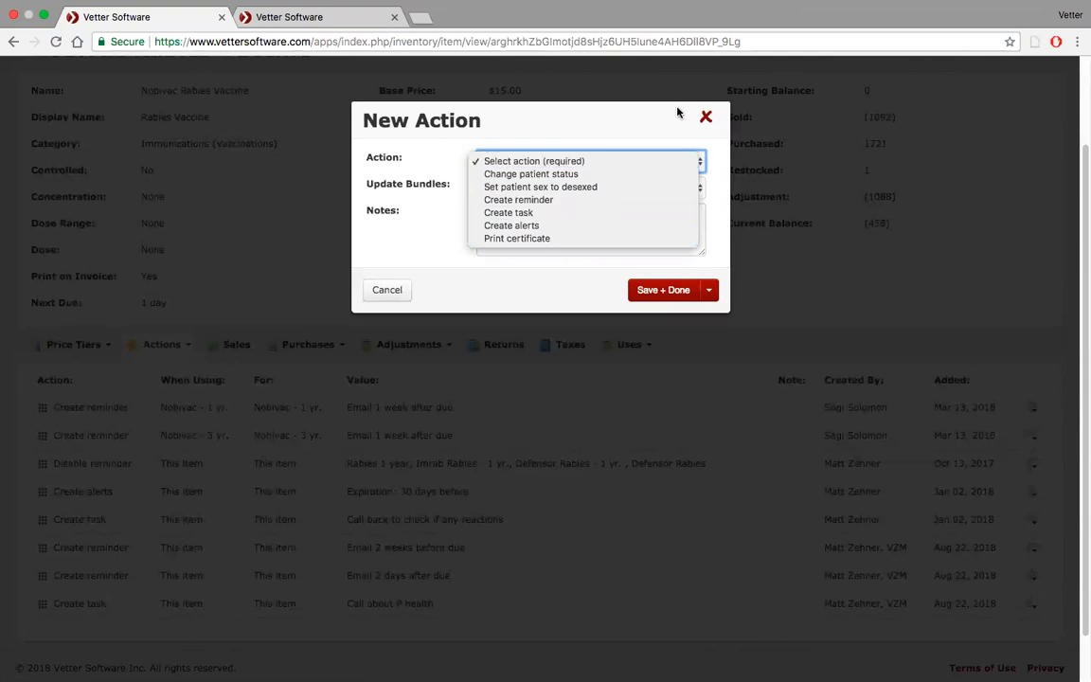
pyautogui.click(706, 116)
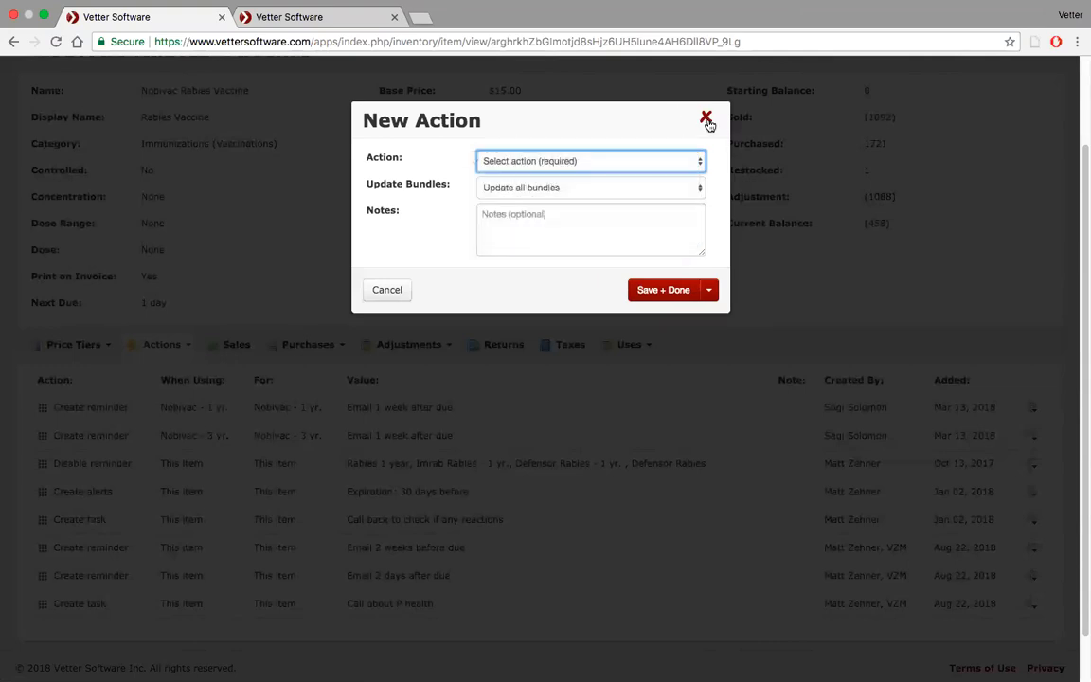
pyautogui.click(398, 290)
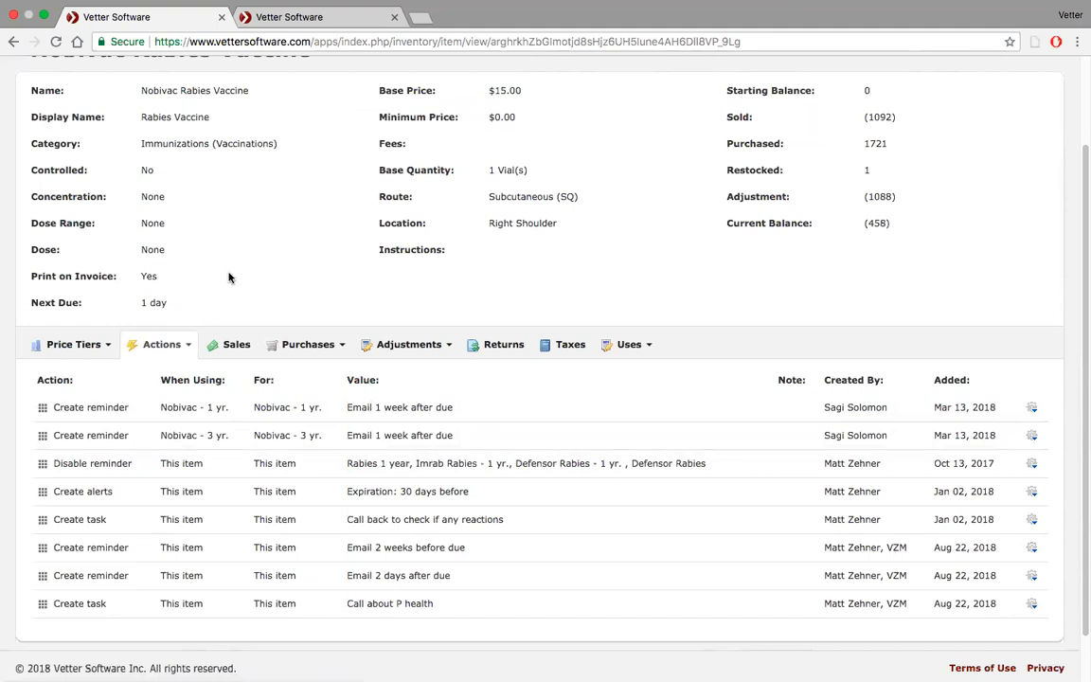
# - Delete the vaccine's "Email 2 days after due" and "Email 2 weeks before due" reminder actions, updating all bundles
pyautogui.scroll(2, 228, 275)
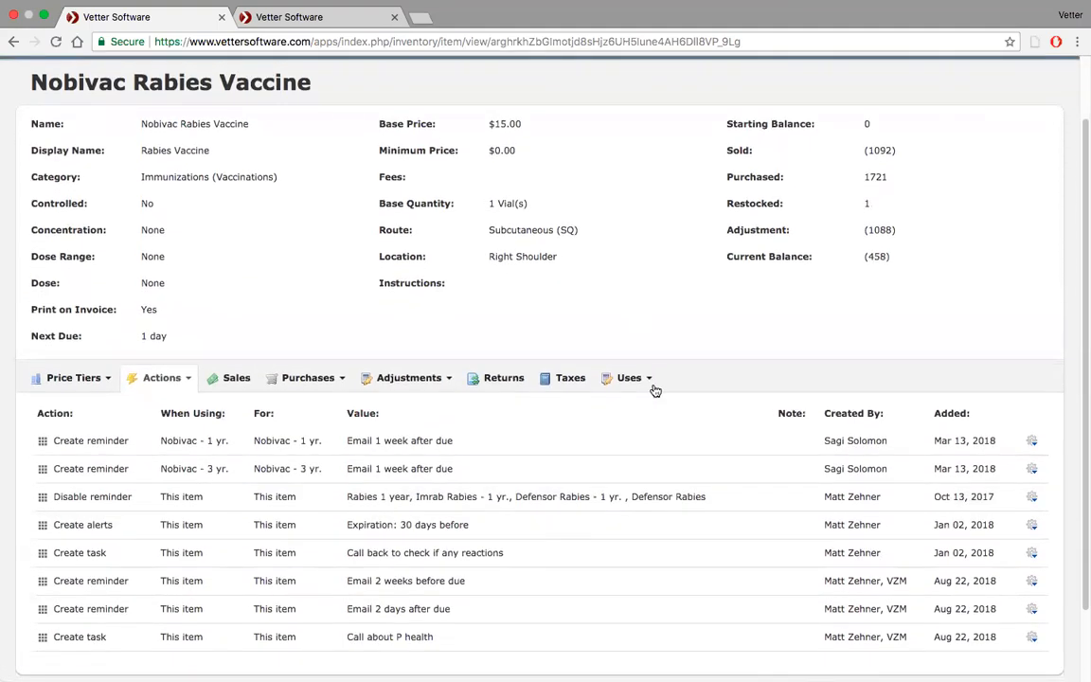
pyautogui.scroll(-3, 639, 468)
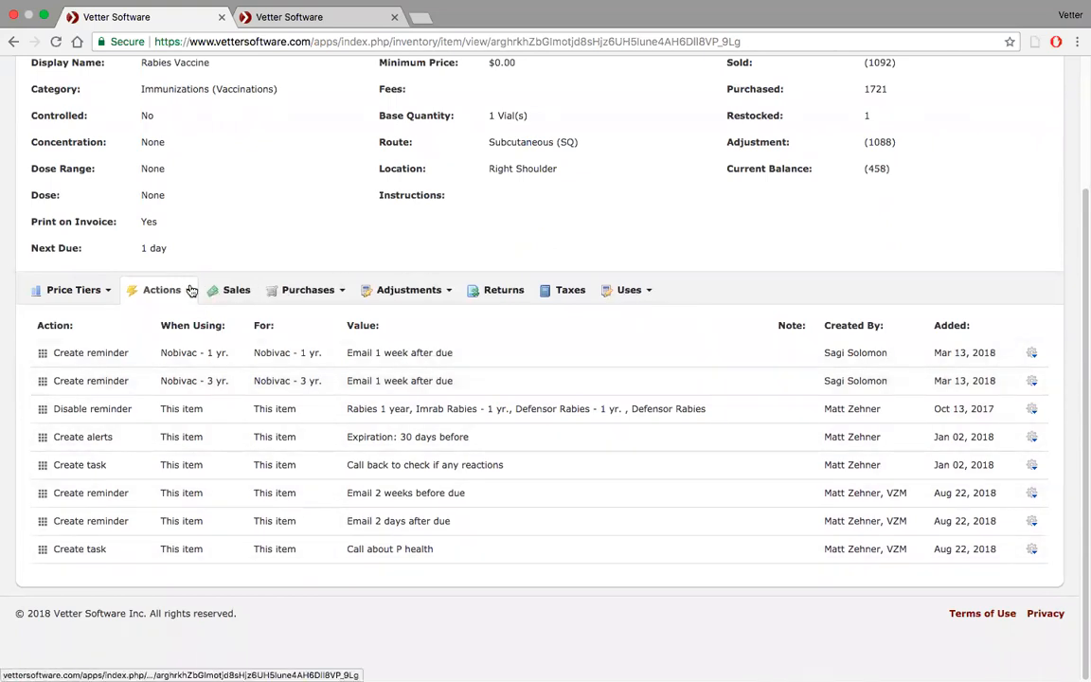
pyautogui.click(161, 290)
pyautogui.click(185, 320)
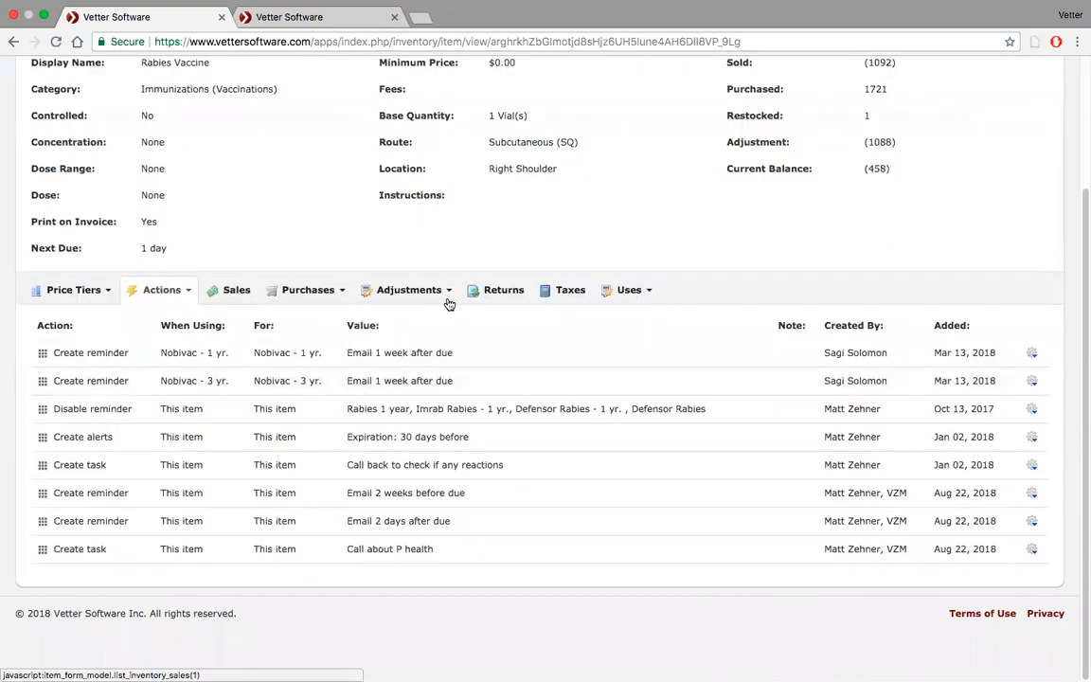
pyautogui.click(1032, 521)
pyautogui.click(1010, 563)
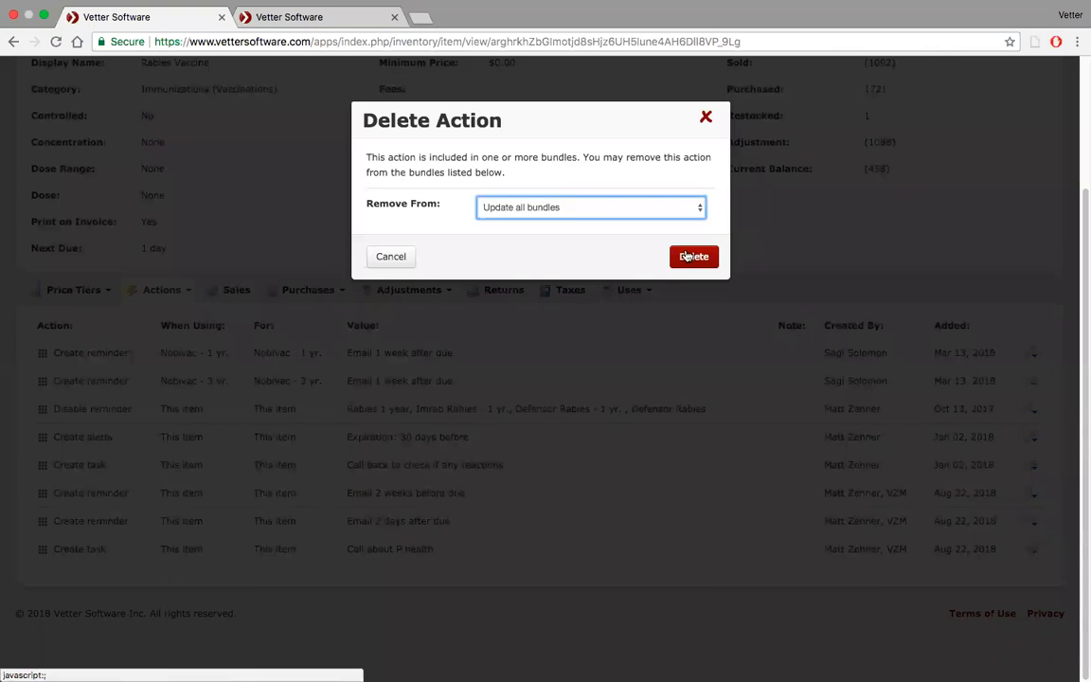
pyautogui.click(691, 260)
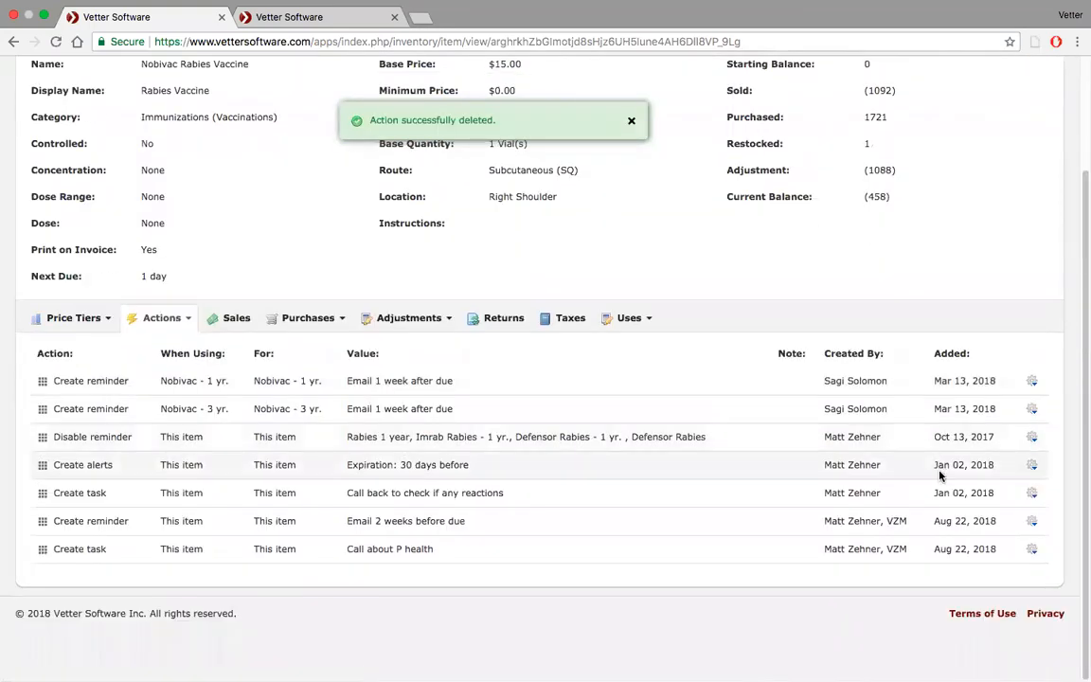
pyautogui.click(1030, 521)
pyautogui.click(993, 563)
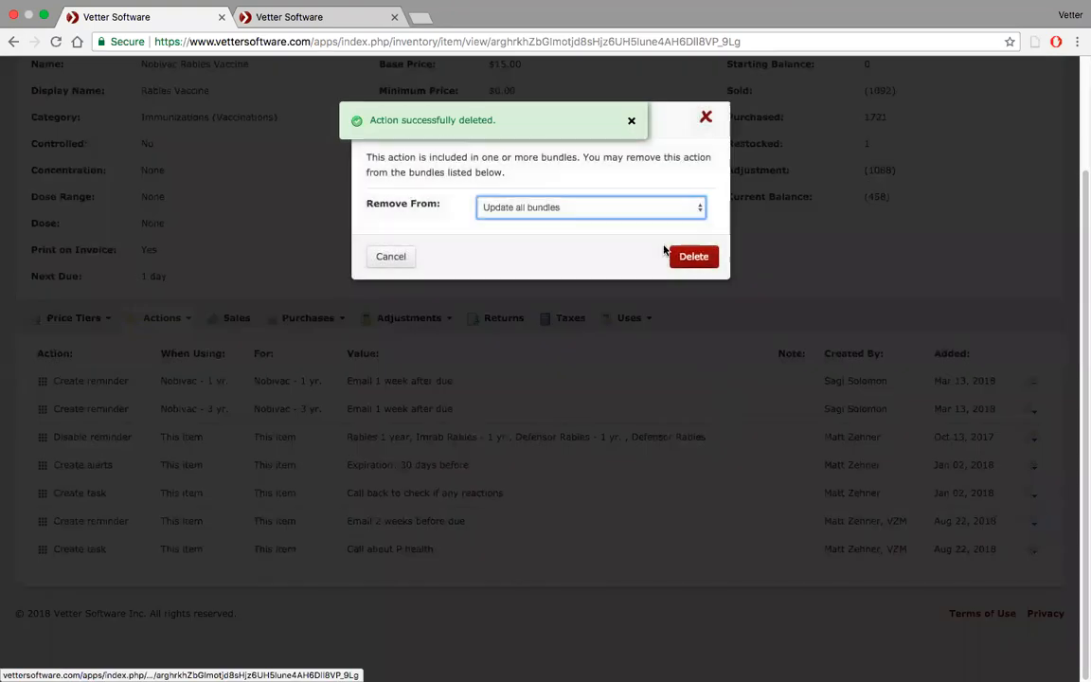
pyautogui.click(691, 259)
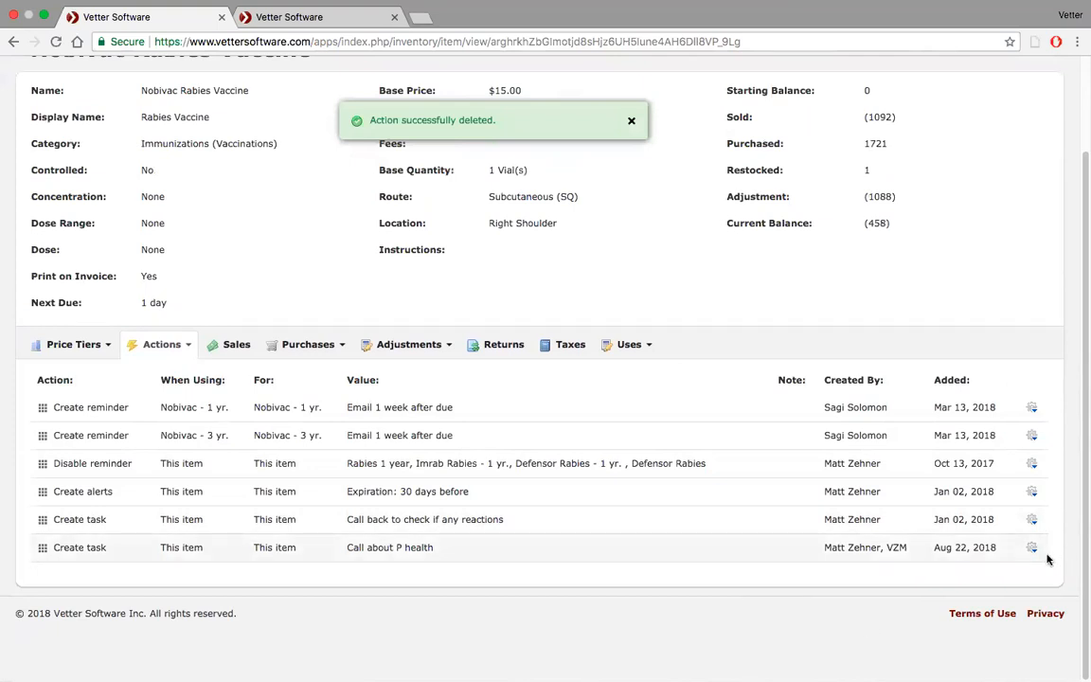
# - Delete the "Call back to check if any reactions" task action and the Disable reminder action from the vaccine
pyautogui.click(1036, 520)
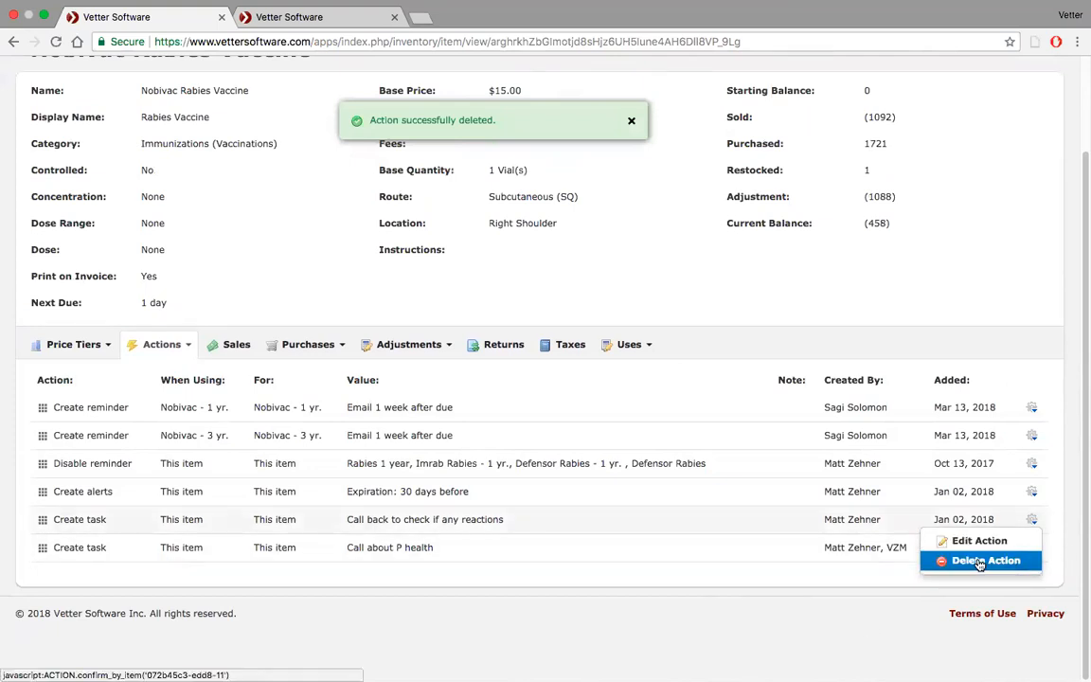
pyautogui.click(988, 561)
pyautogui.click(705, 257)
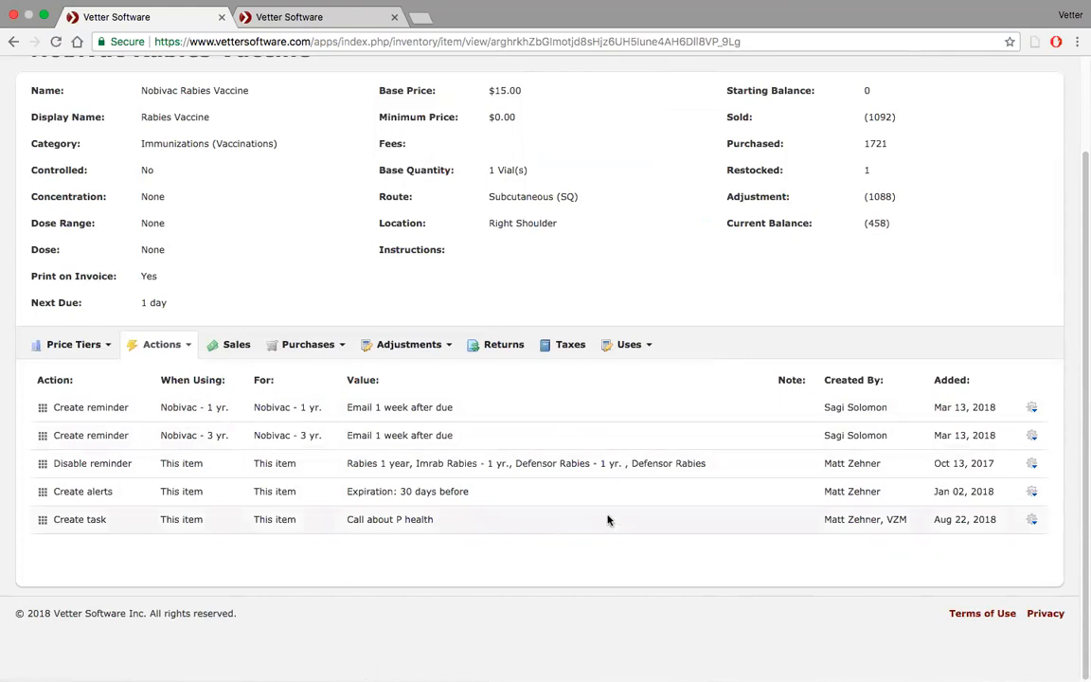
pyautogui.click(1033, 463)
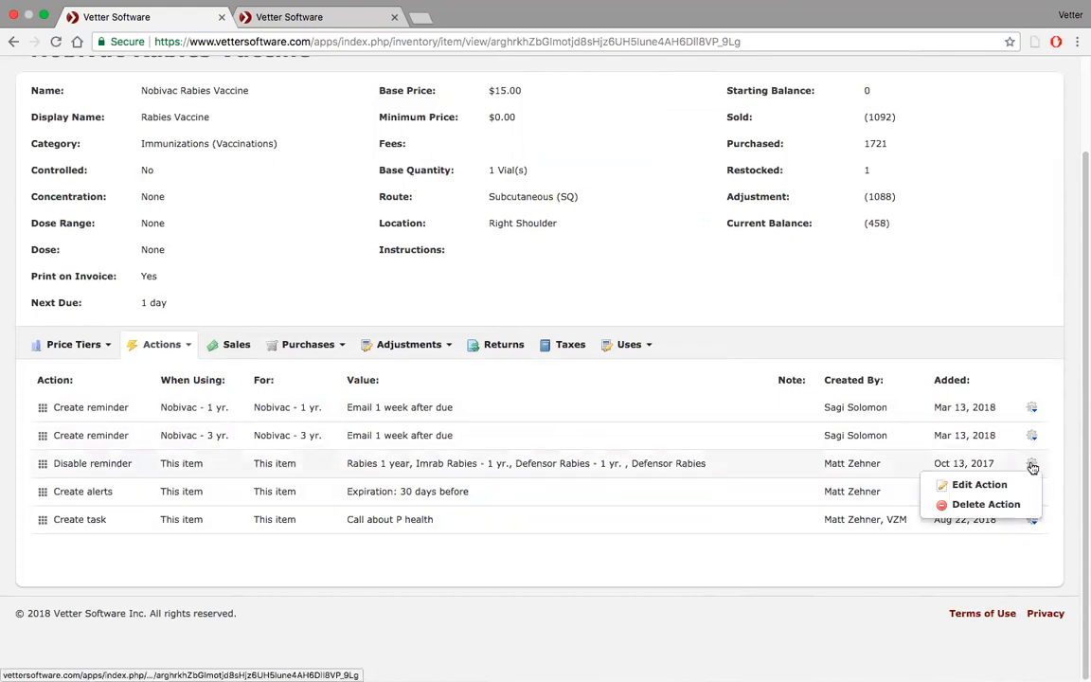
pyautogui.click(990, 504)
pyautogui.click(694, 256)
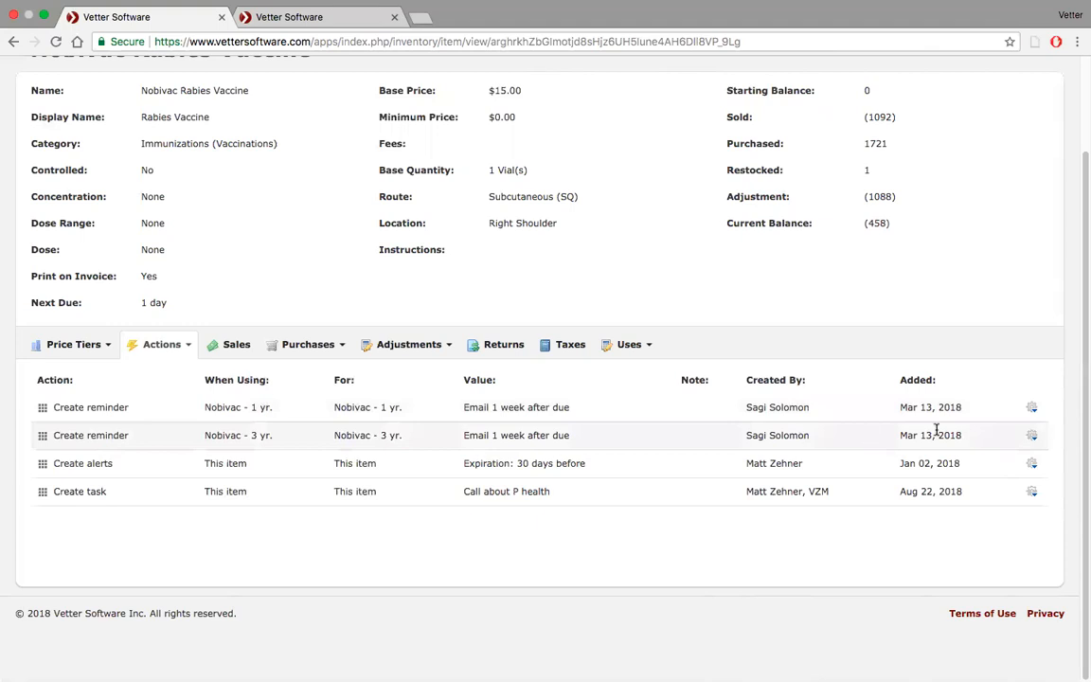
# - Delete the "Email 1 week after due" reminder actions for Nobivac - 3 yr. and Nobivac - 1 yr
pyautogui.click(1033, 437)
pyautogui.click(985, 475)
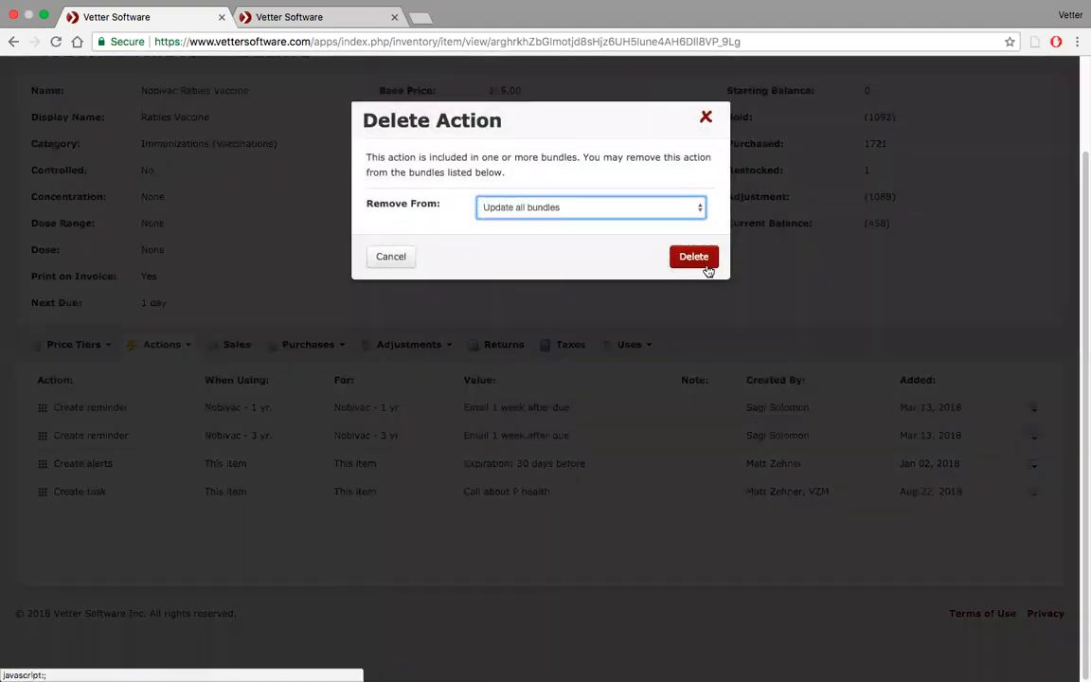
pyautogui.click(702, 257)
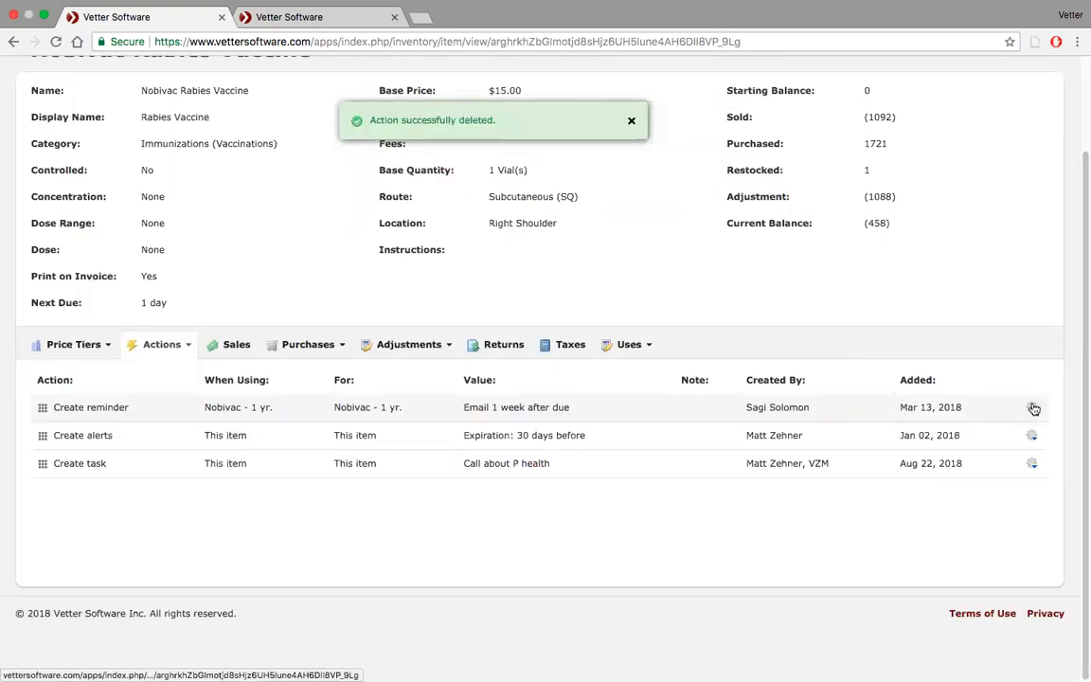
pyautogui.click(1035, 408)
pyautogui.click(935, 447)
pyautogui.click(701, 257)
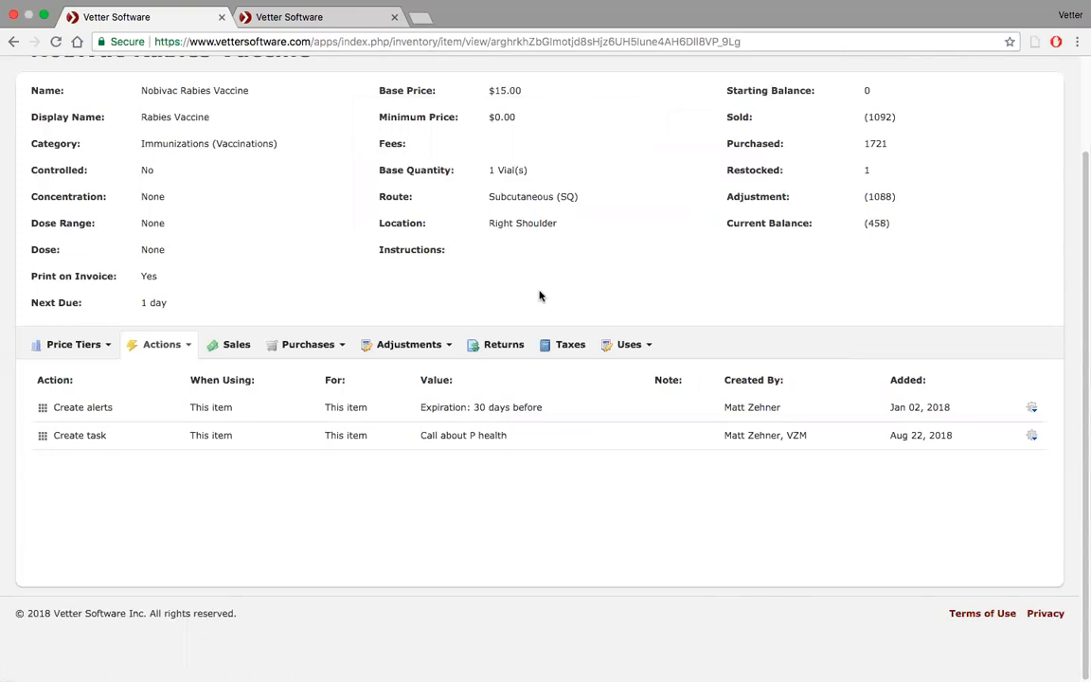
# - Start a new Create reminder action for the vaccine that applies when using Nobivac - 1 yr
pyautogui.click(189, 348)
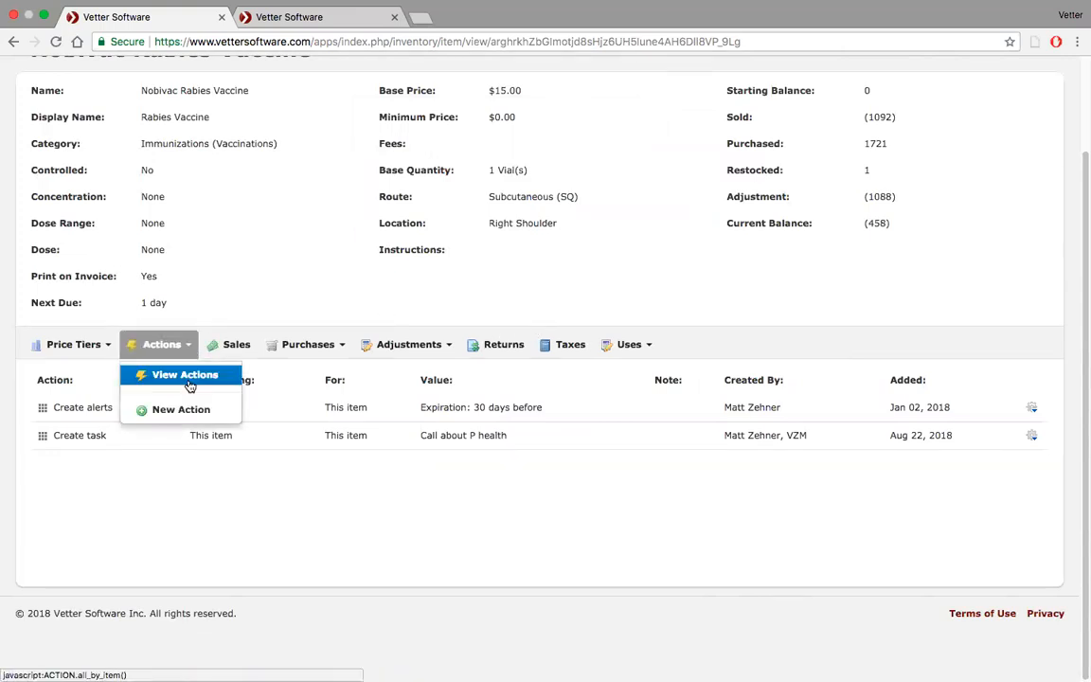
pyautogui.click(184, 411)
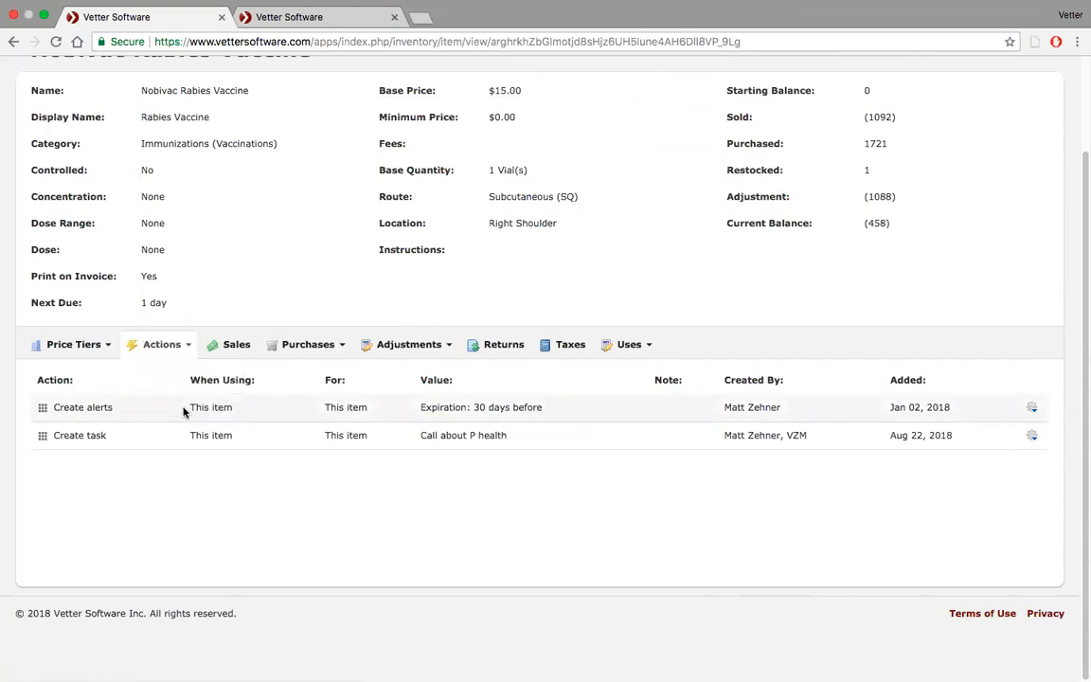
pyautogui.click(616, 163)
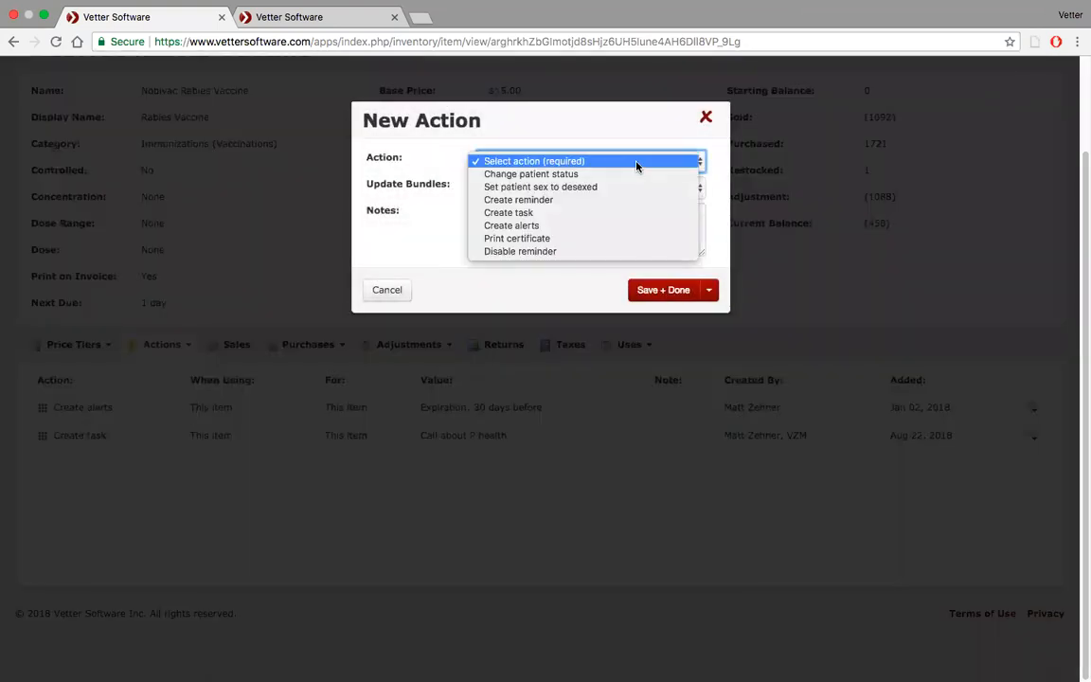
pyautogui.click(619, 200)
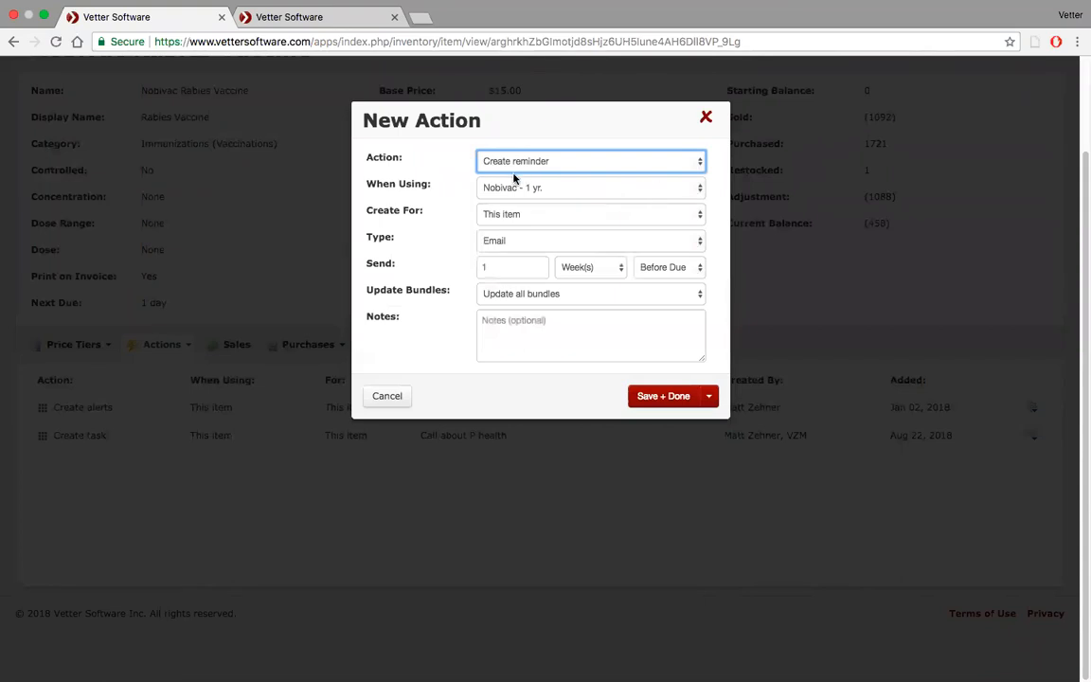
pyautogui.click(632, 192)
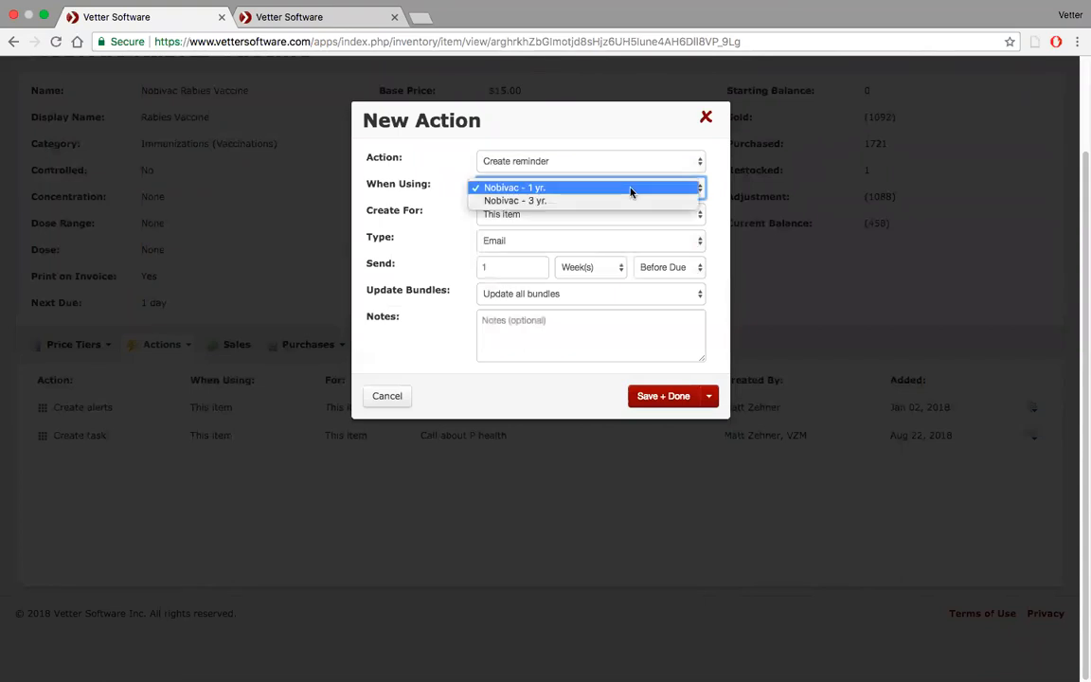
pyautogui.click(631, 189)
# - Set the new reminder action to be created for another item, Nobivac - 3 yr
pyautogui.click(601, 215)
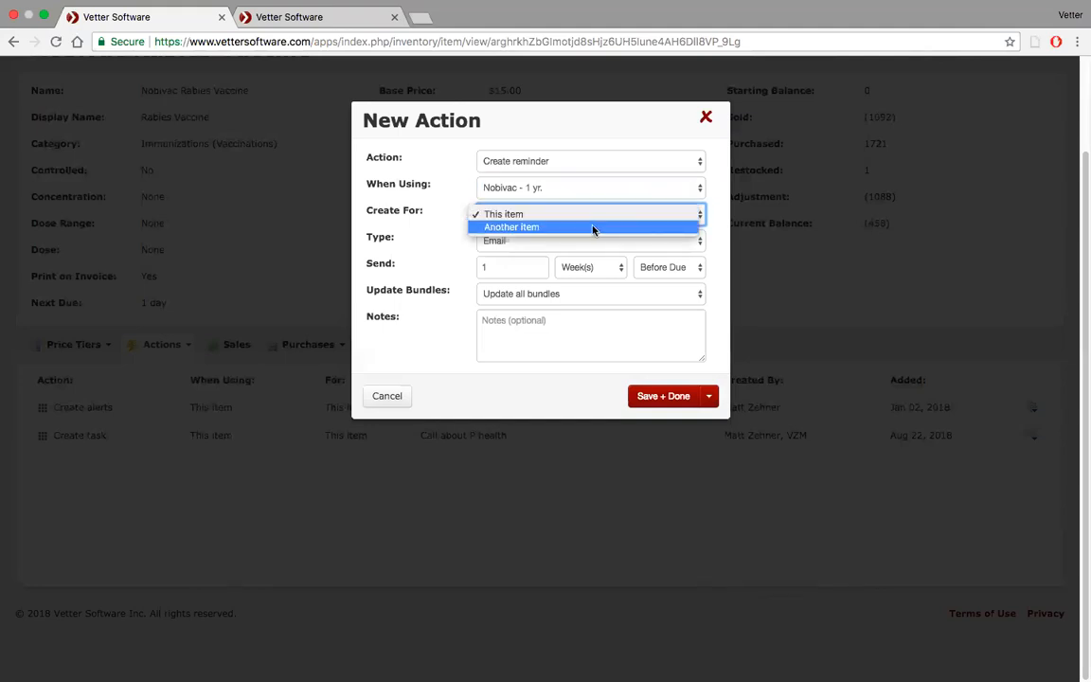
pyautogui.click(594, 230)
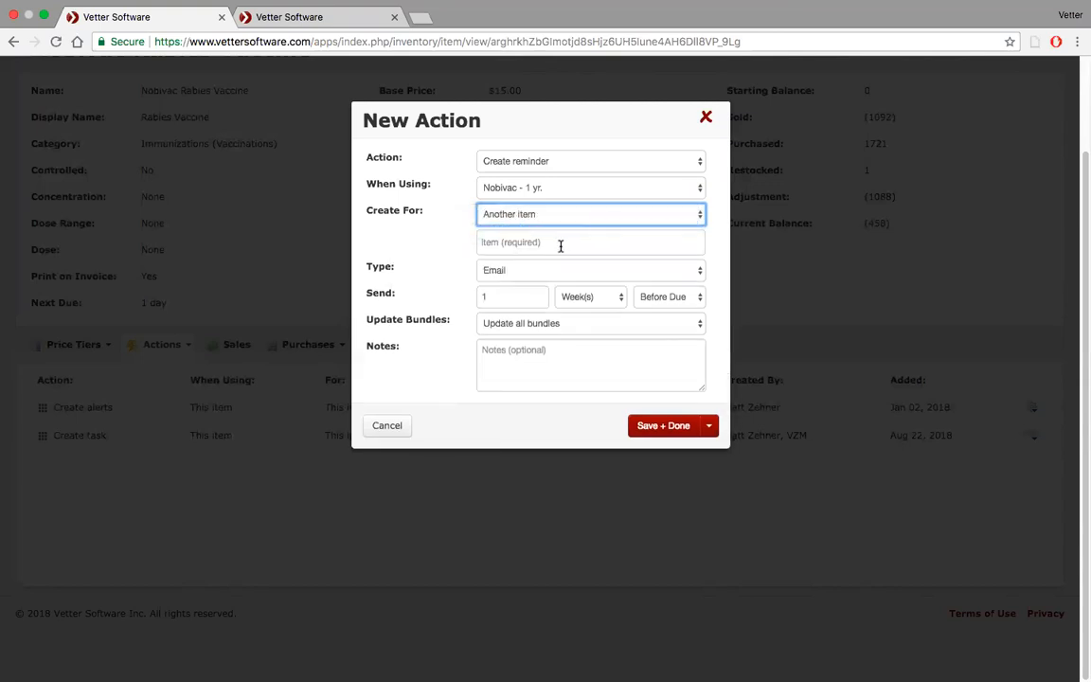
pyautogui.click(560, 245)
pyautogui.write('nobiv')
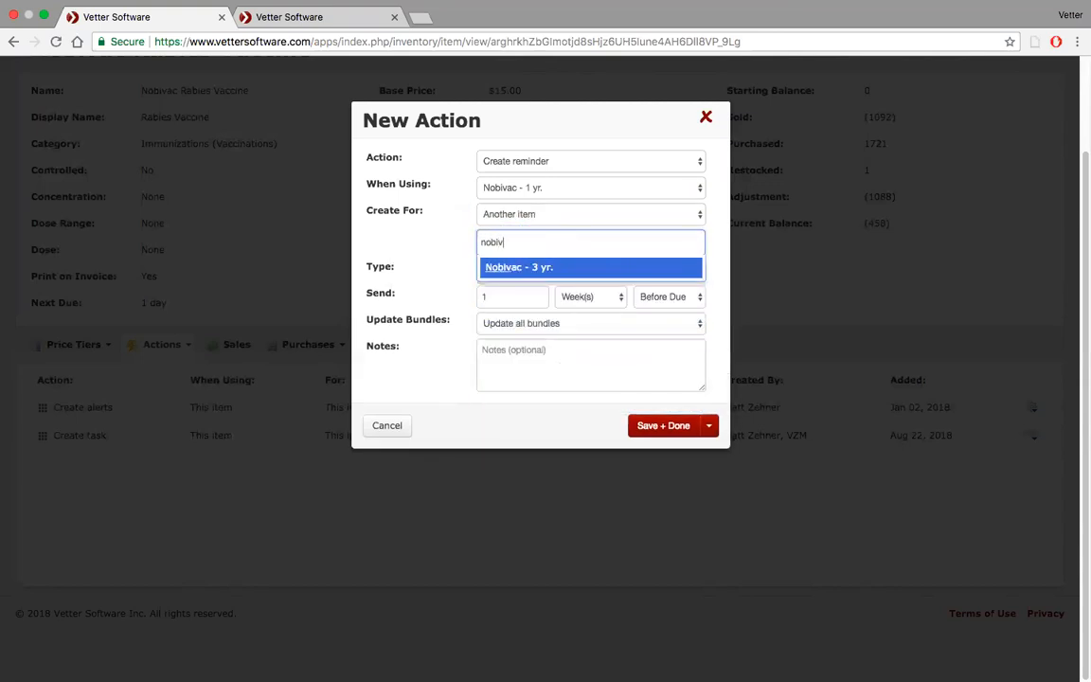
pyautogui.click(521, 269)
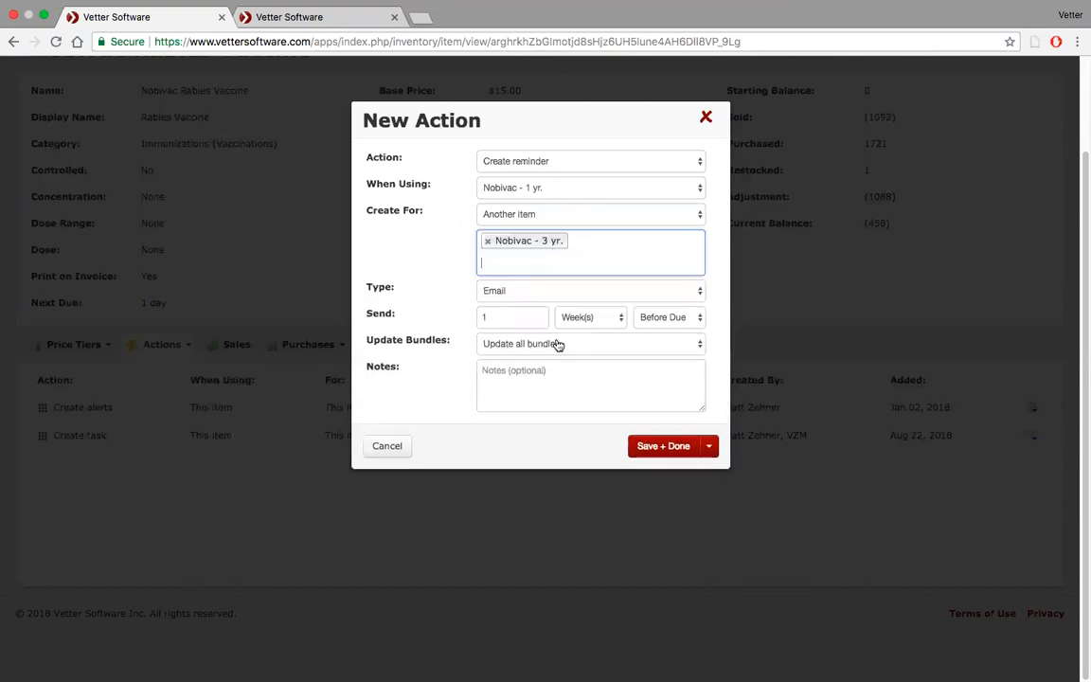
# - Save the email reminder action set for 1 week before due and start another Create reminder action for Nobivac - 1 yr
pyautogui.click(709, 449)
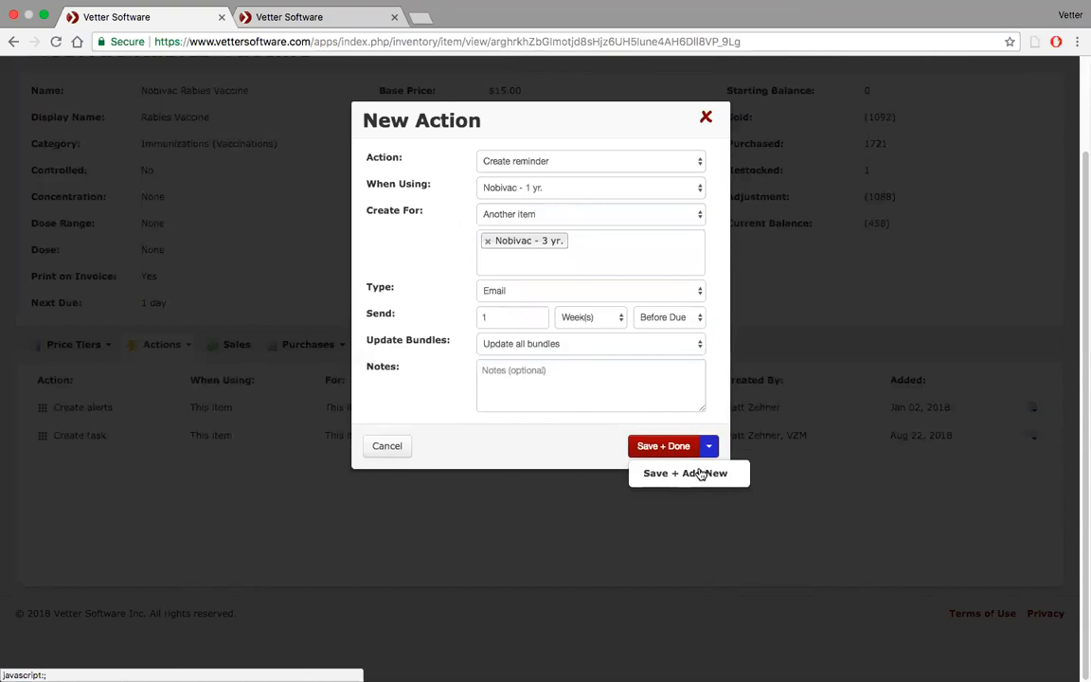
pyautogui.click(695, 479)
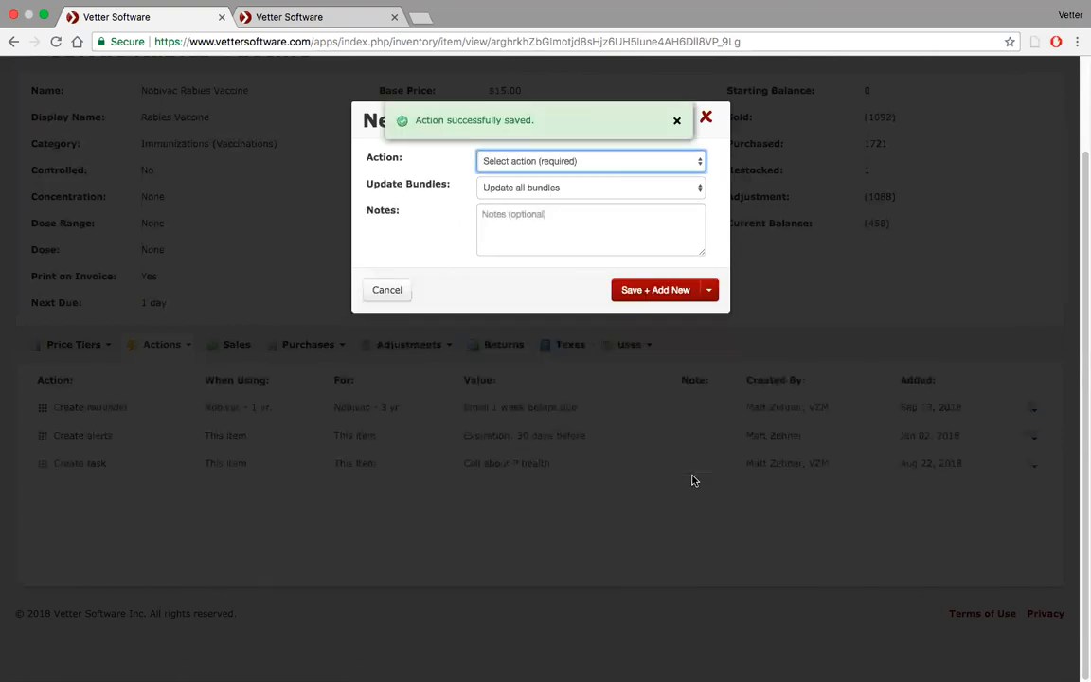
pyautogui.click(622, 165)
pyautogui.click(597, 202)
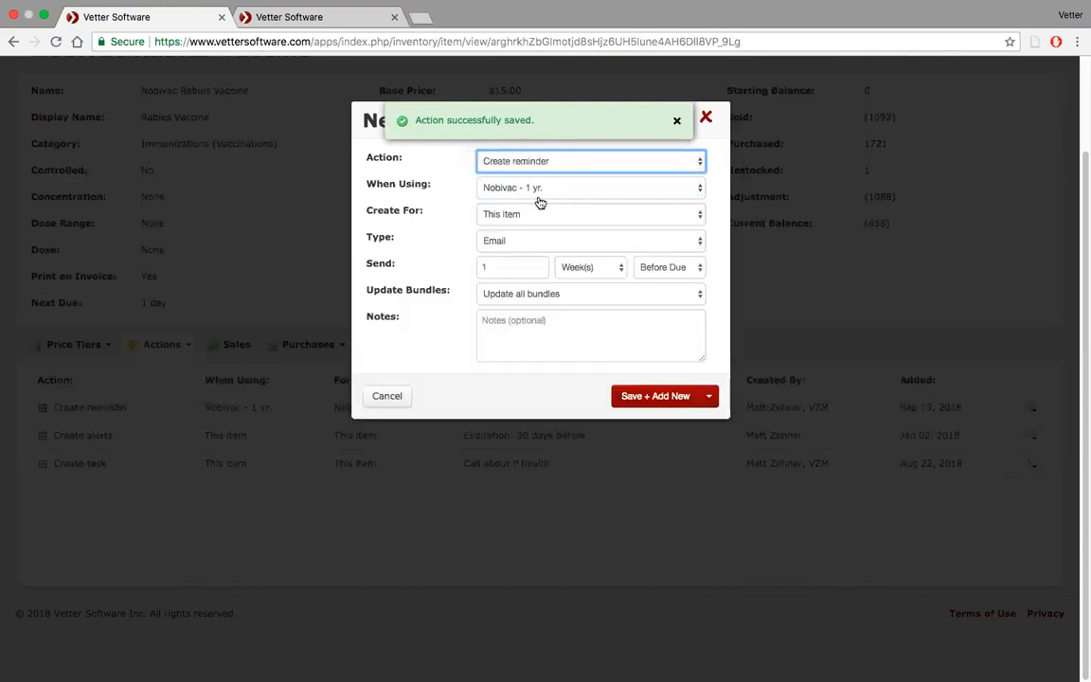
# - Set the second reminder action to be created for another item, Nobivac - 3 yr
pyautogui.click(512, 216)
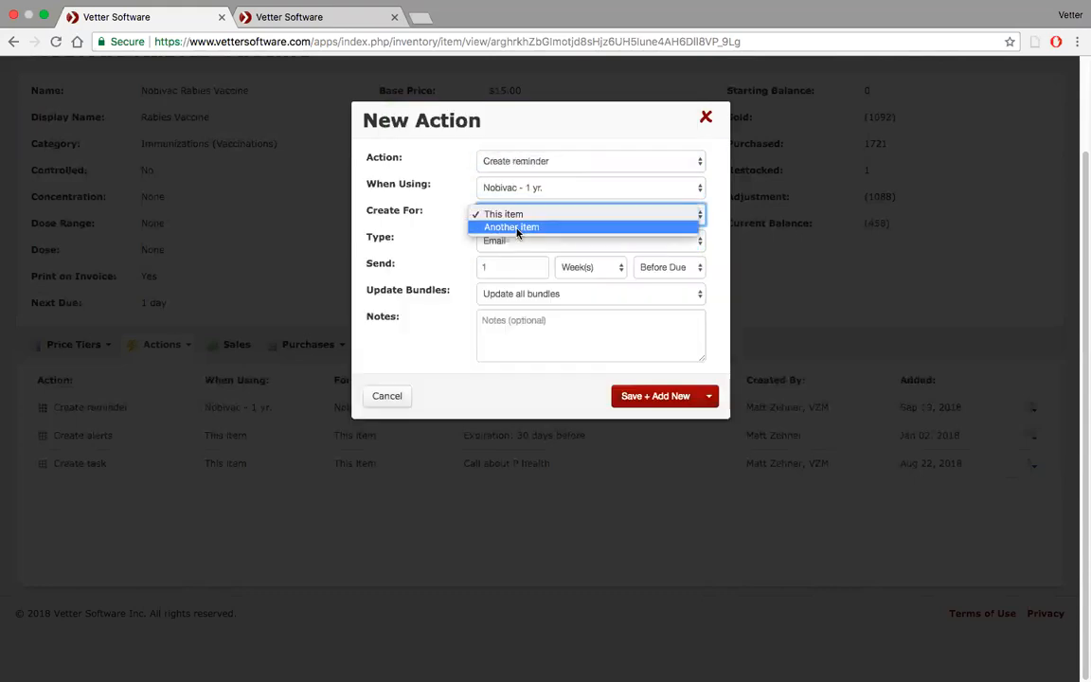
pyautogui.click(517, 231)
pyautogui.click(519, 245)
pyautogui.write('n')
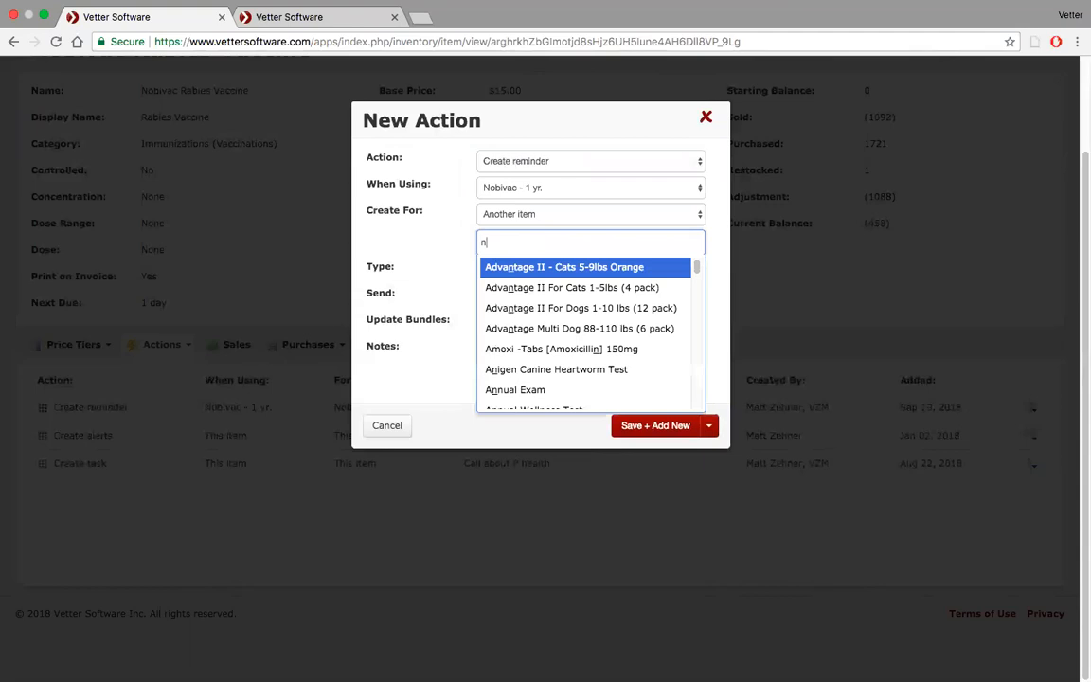
pyautogui.write('obi')
pyautogui.click(548, 267)
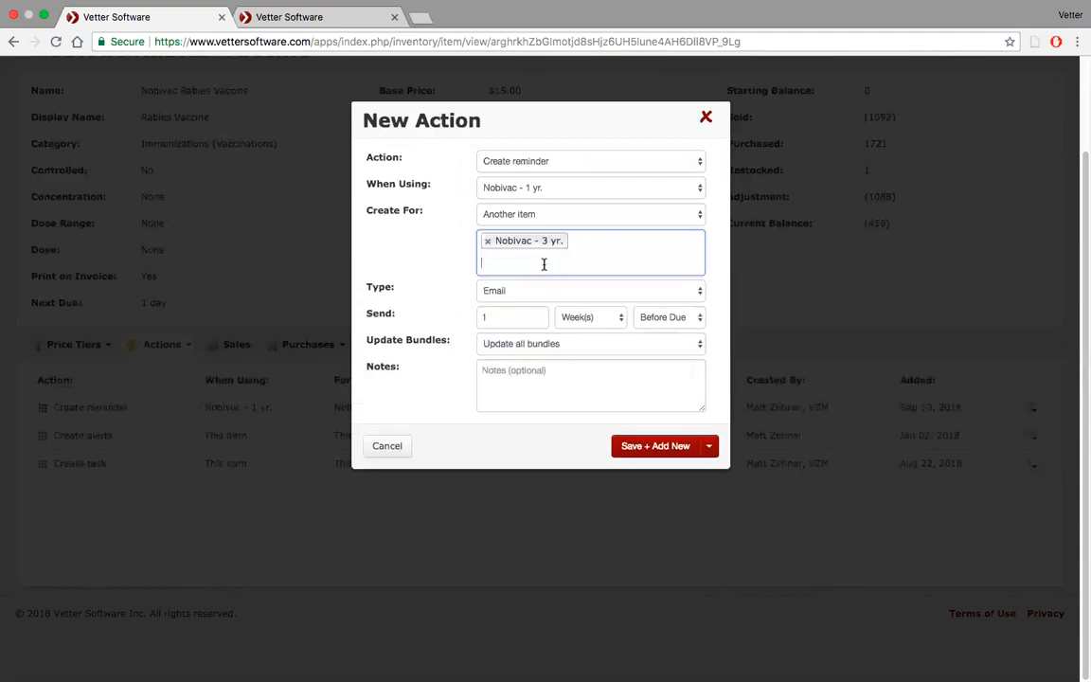
# - Set the second email reminder to send 1 month before due, save it and finish adding actions
pyautogui.click(610, 317)
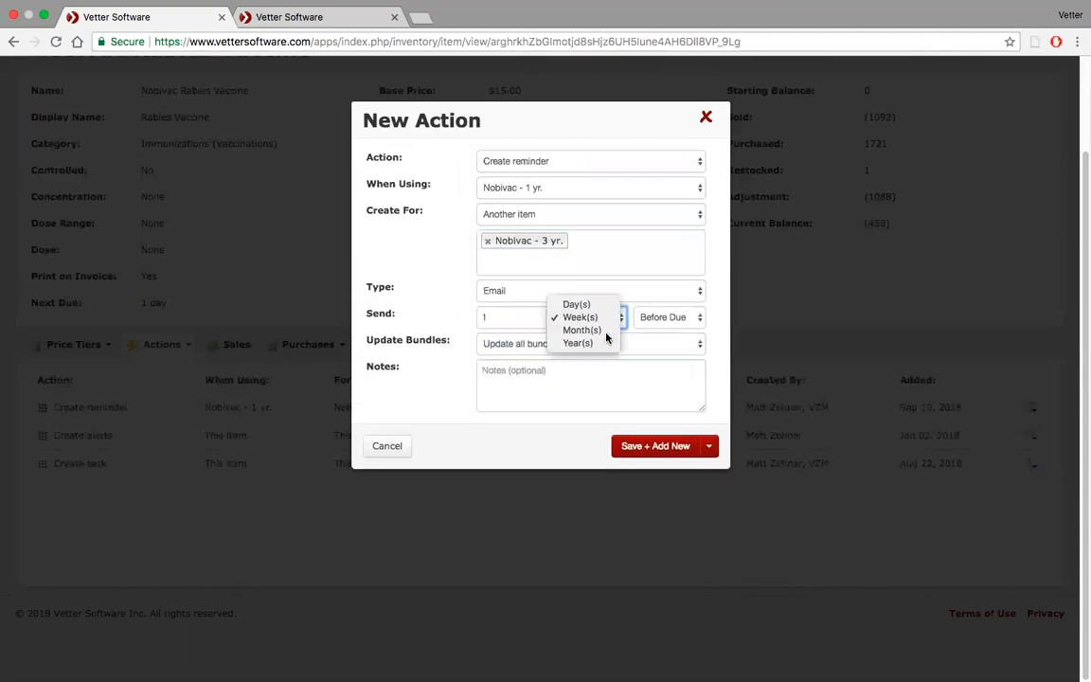
pyautogui.click(607, 331)
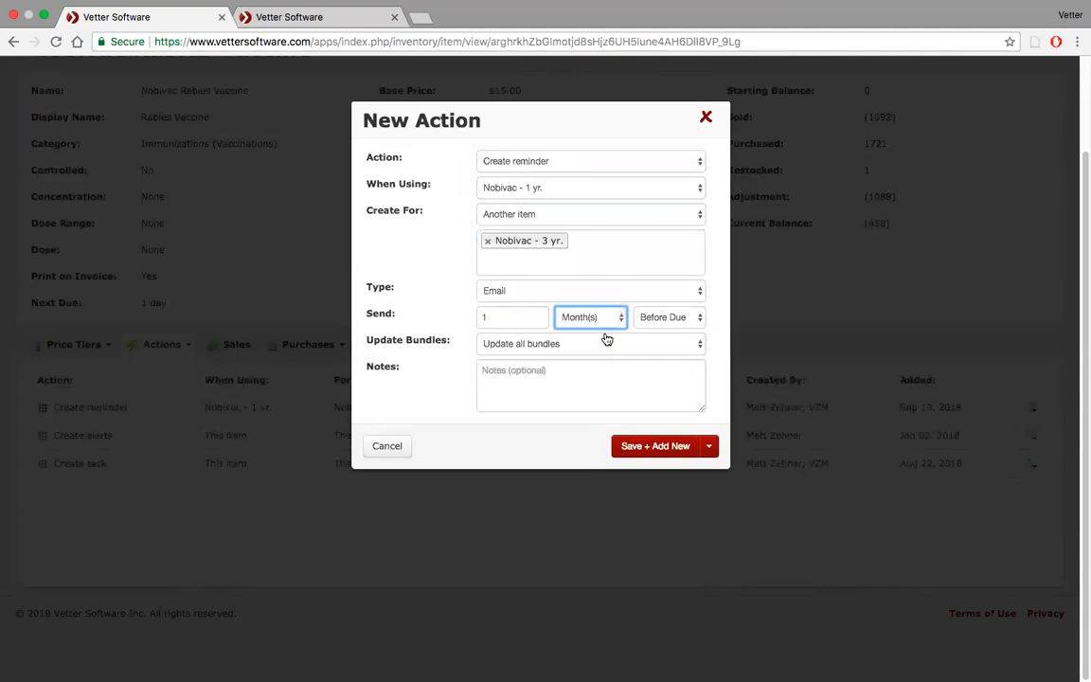
pyautogui.click(709, 446)
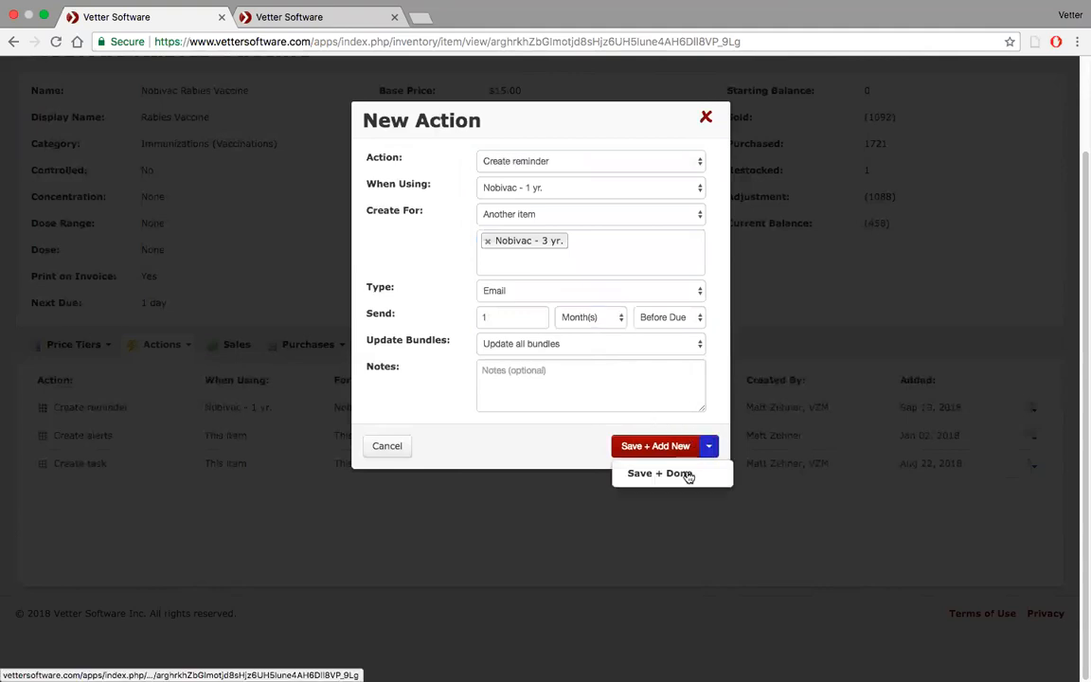
pyautogui.click(689, 475)
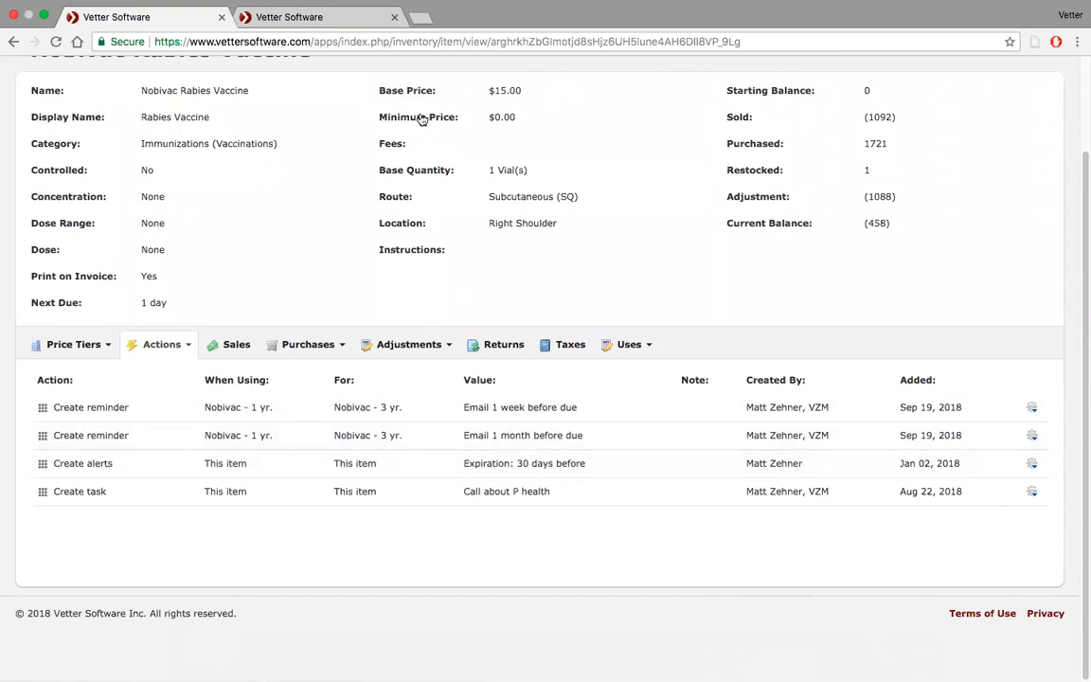
# - Add a new use named "Nobivac - 16 months" to the vaccine with Next Due set to None
pyautogui.moveTo(574, 3)
pyautogui.click(646, 347)
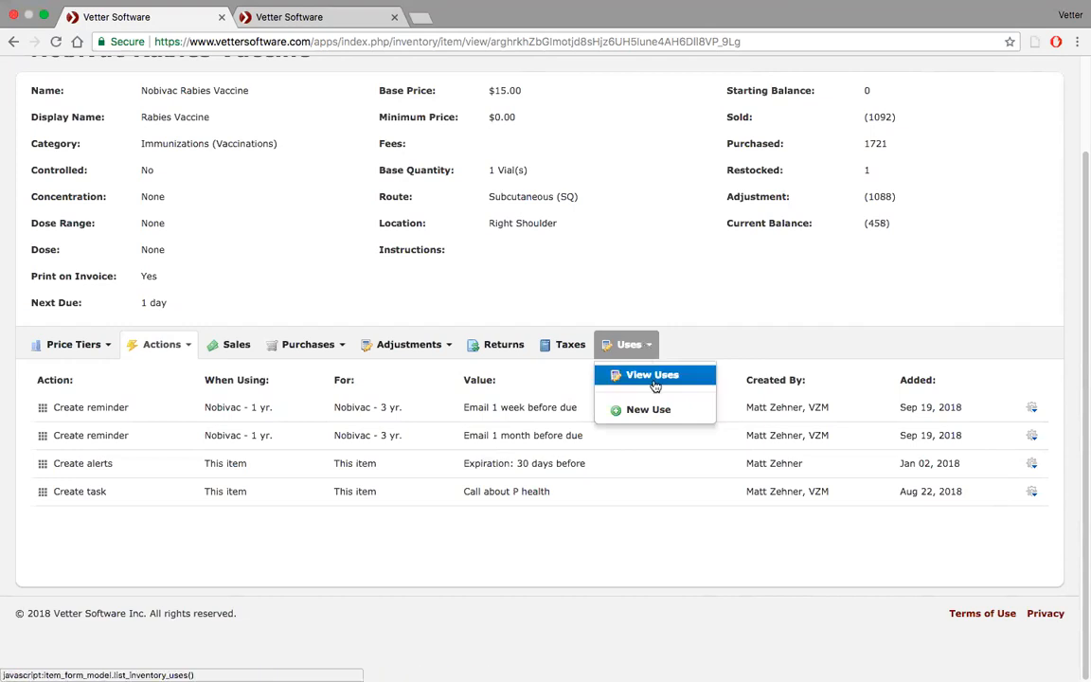
pyautogui.click(657, 410)
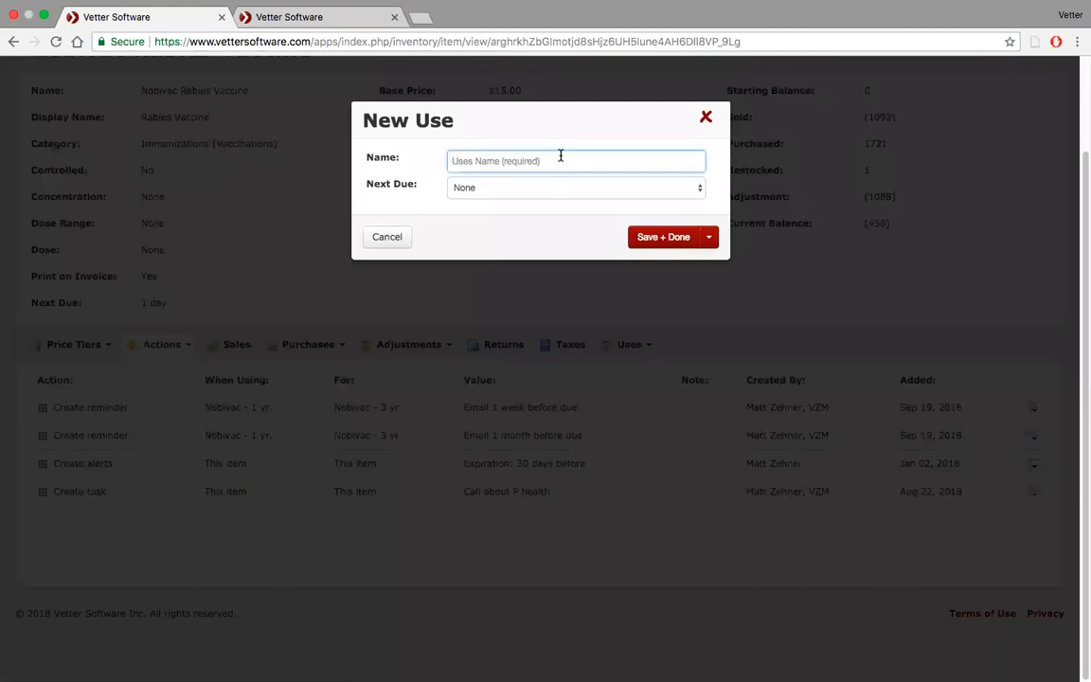
pyautogui.write('Nobivac - 16 months')
pyautogui.click(634, 190)
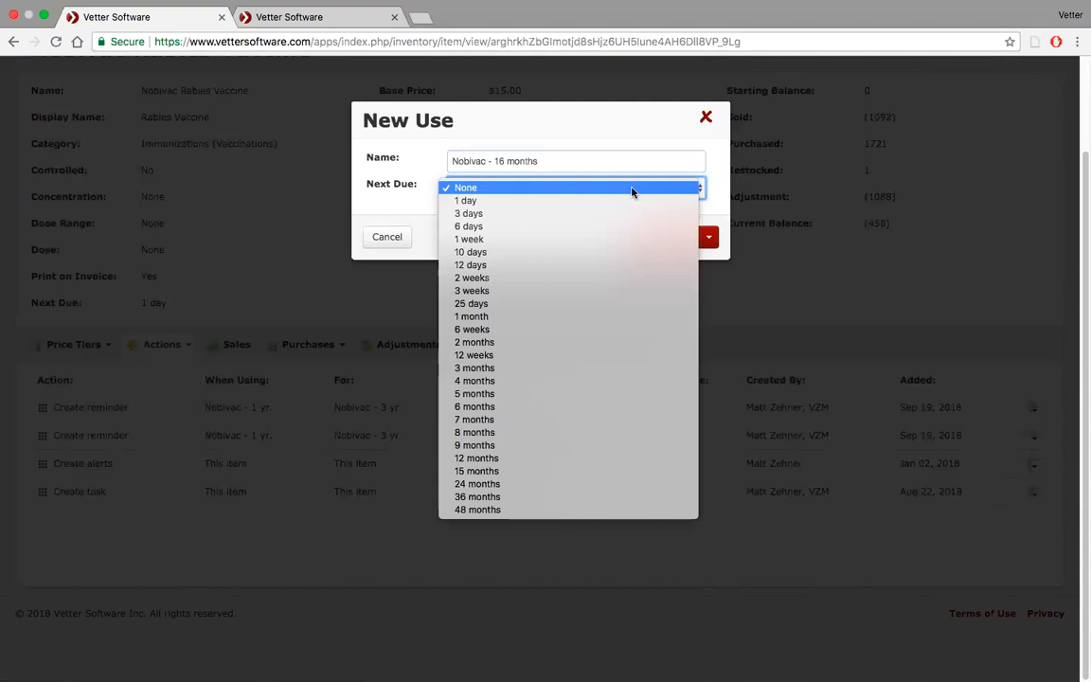
pyautogui.click(633, 188)
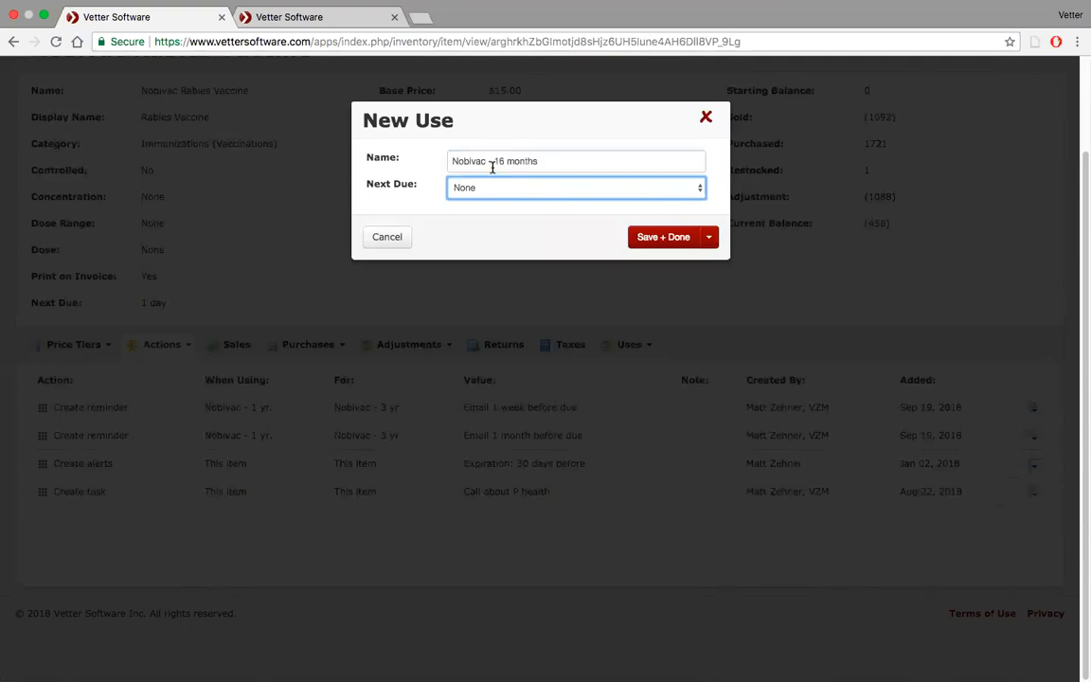
pyautogui.click(648, 237)
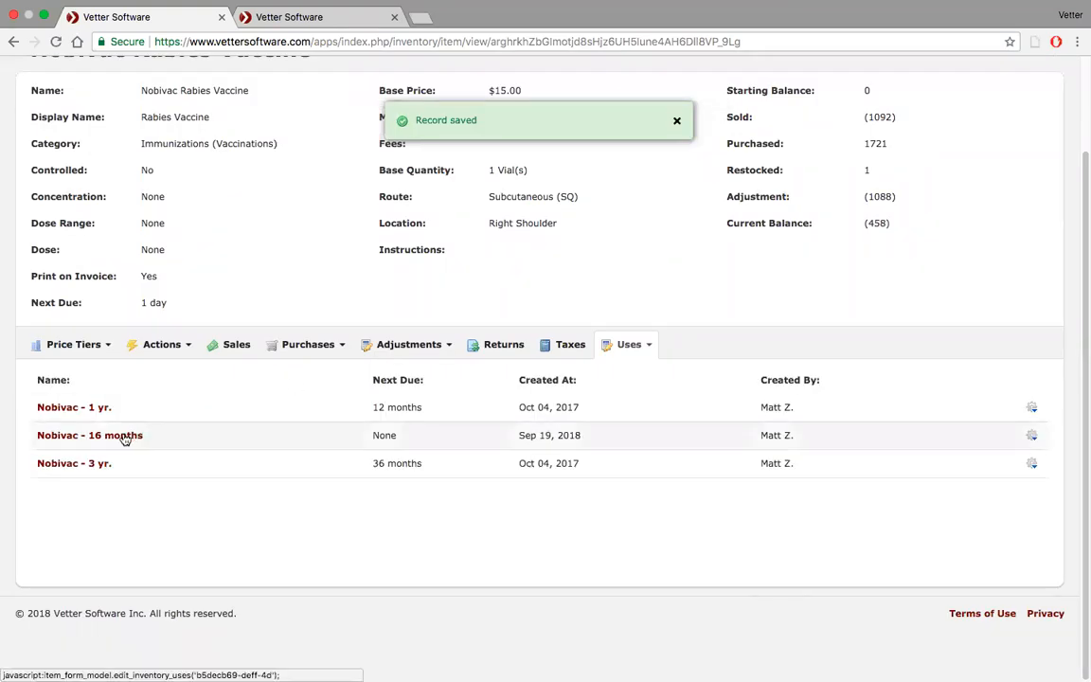
pyautogui.click(163, 346)
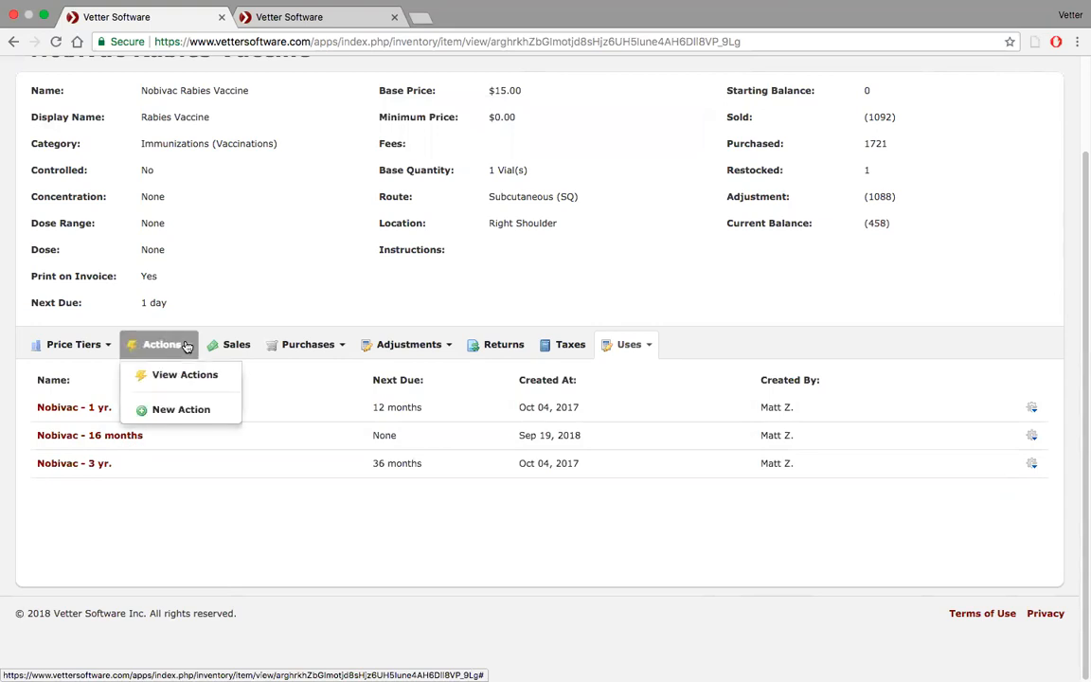
pyautogui.click(180, 411)
pyautogui.click(545, 163)
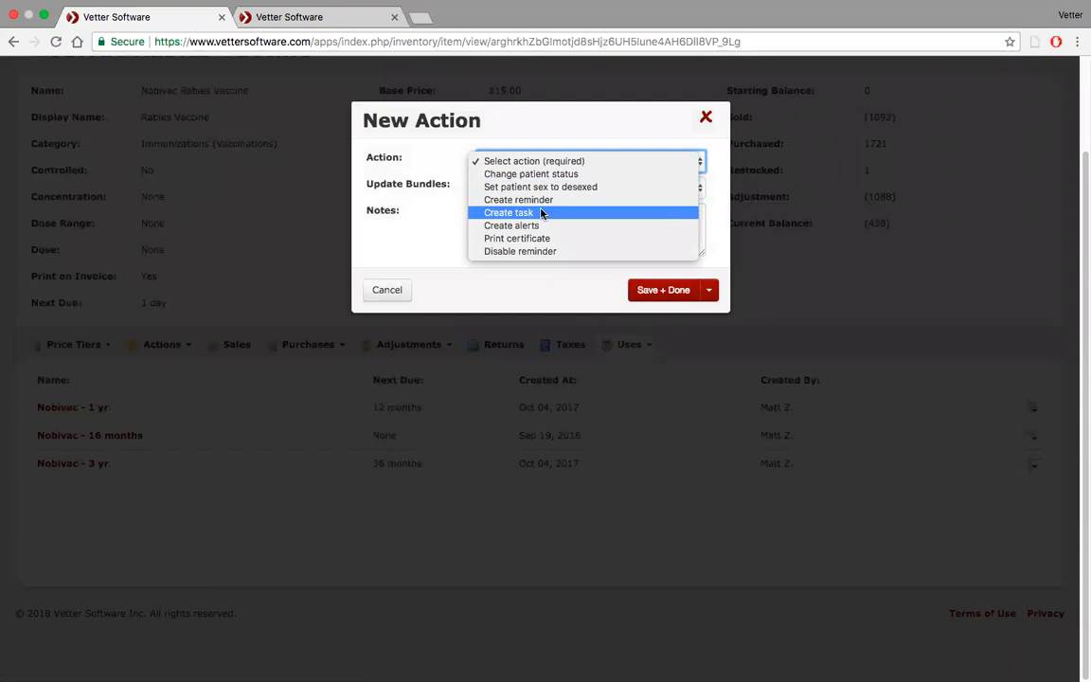
pyautogui.click(538, 201)
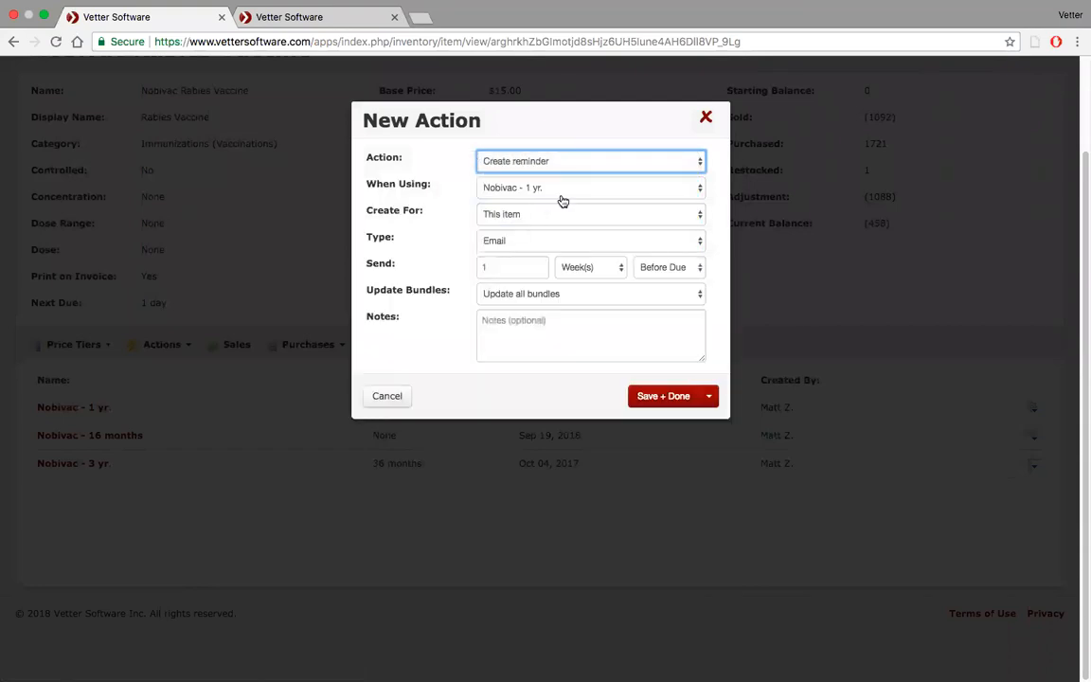
pyautogui.click(572, 190)
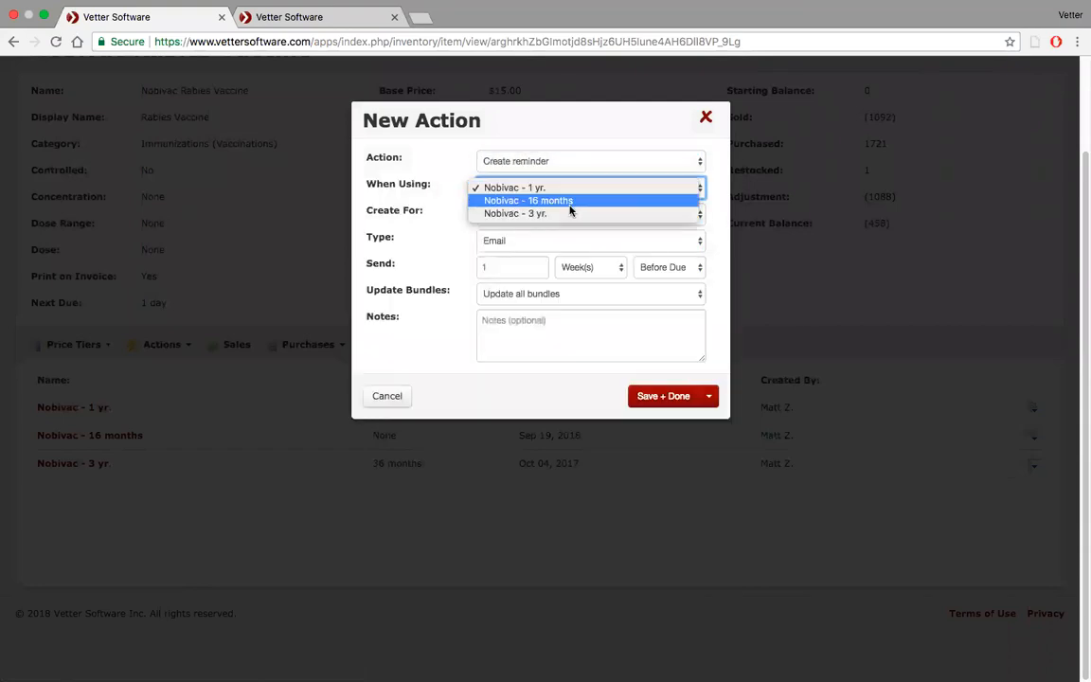
pyautogui.click(571, 202)
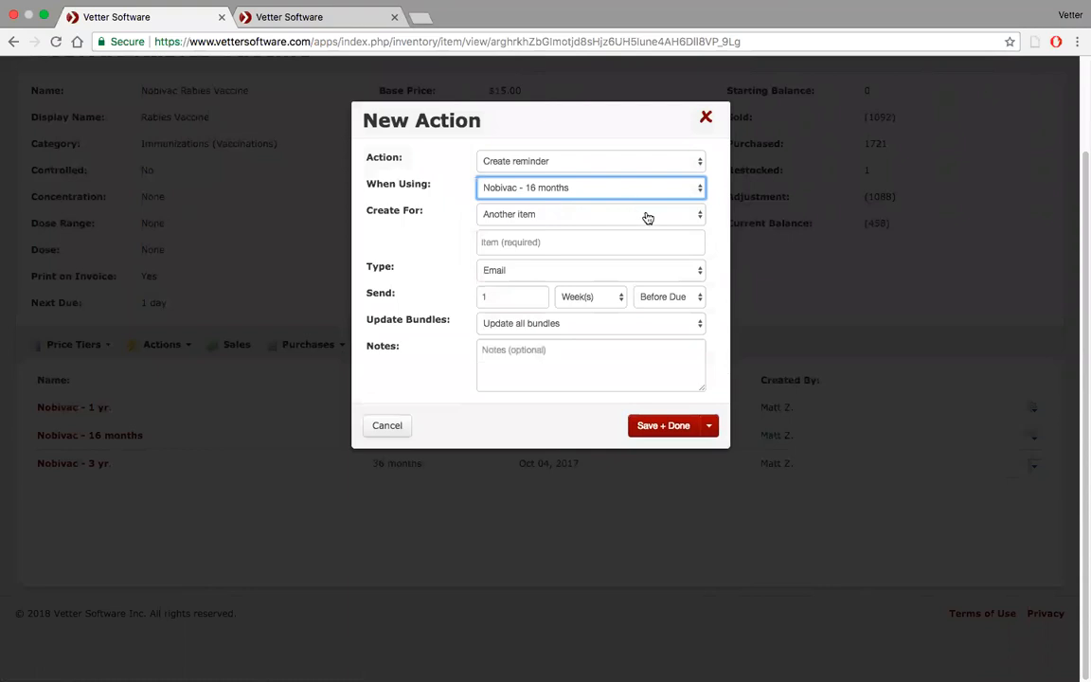
pyautogui.click(706, 117)
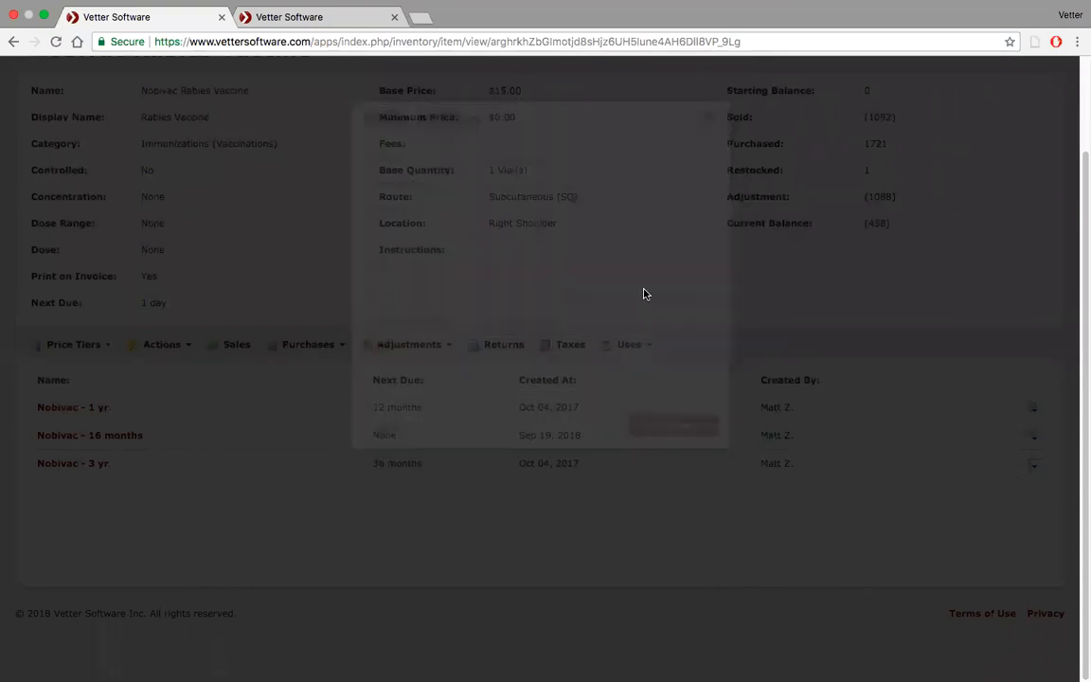
# - Rename the "Nobivac - 16 months" use to "Nobivac - 16 weeks" and save the change
pyautogui.click(635, 343)
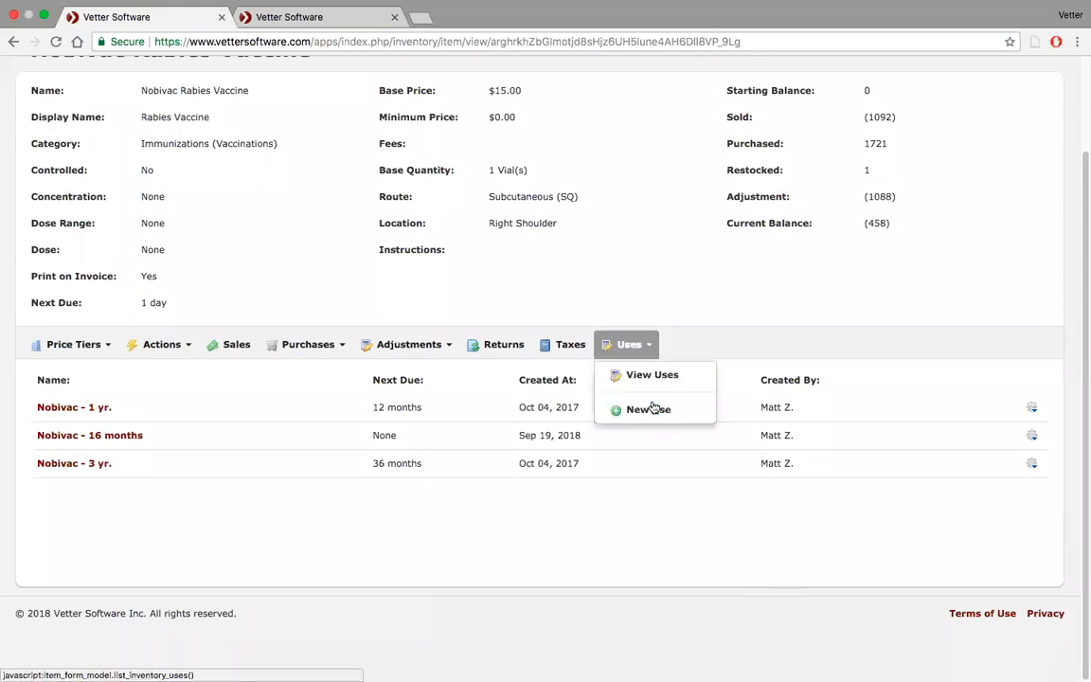
pyautogui.click(1044, 438)
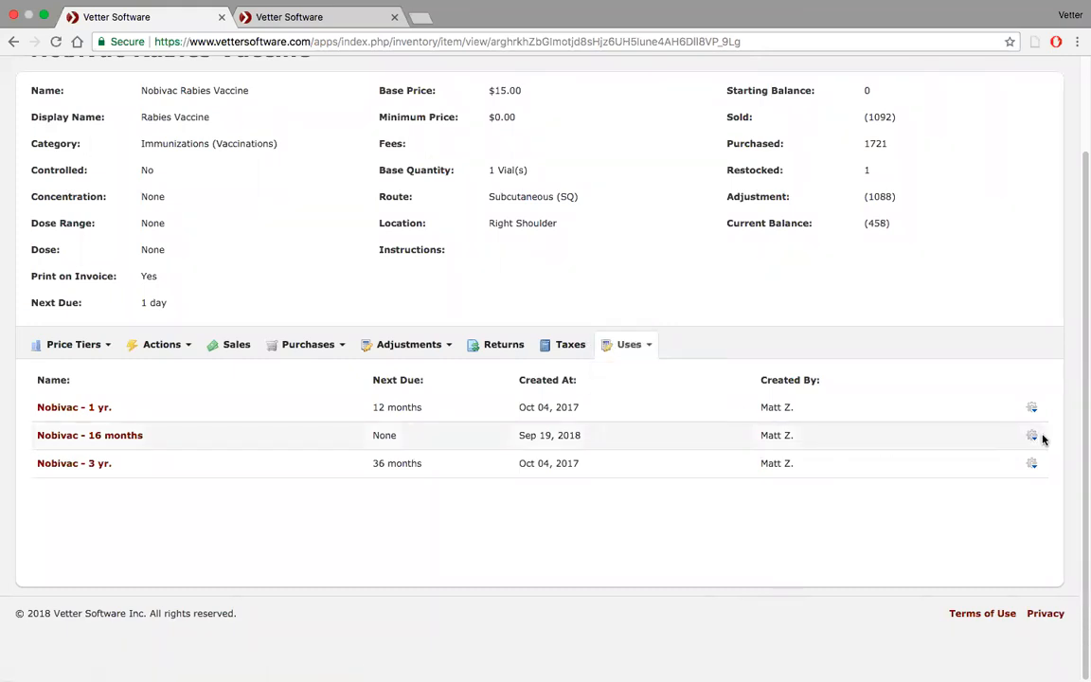
pyautogui.click(1032, 436)
pyautogui.click(985, 457)
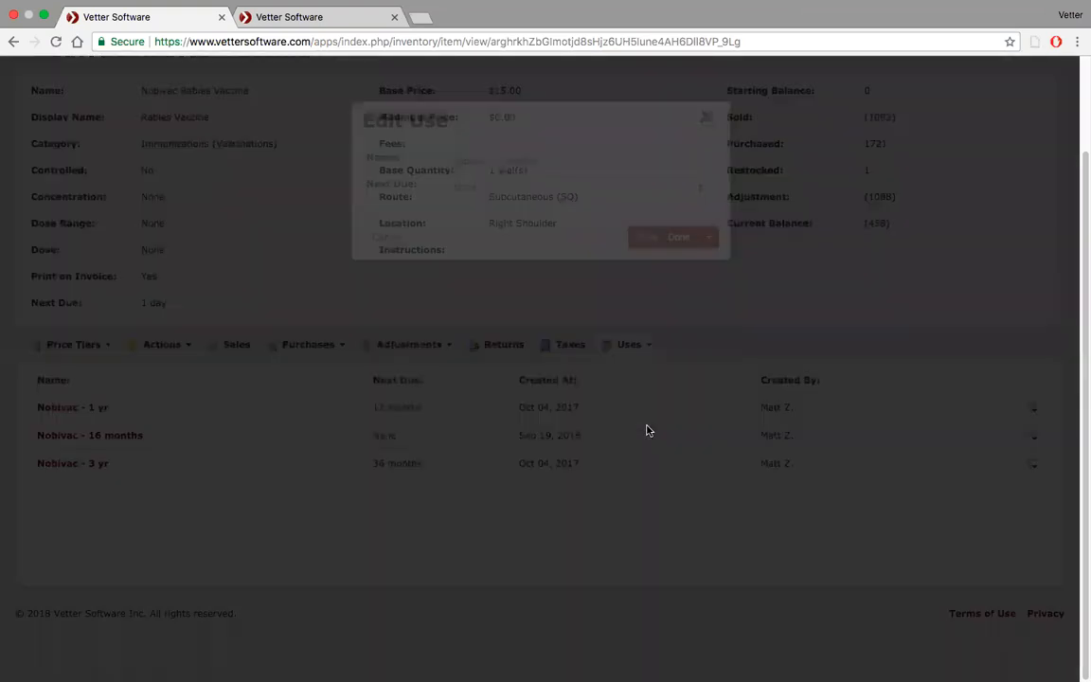
pyautogui.click(545, 161)
pyautogui.press('BackSpace')
pyautogui.press('BackSpace')
pyautogui.press('BackSpace')
pyautogui.press('BackSpace')
pyautogui.press('BackSpace')
pyautogui.press('BackSpace')
pyautogui.write('weeks')
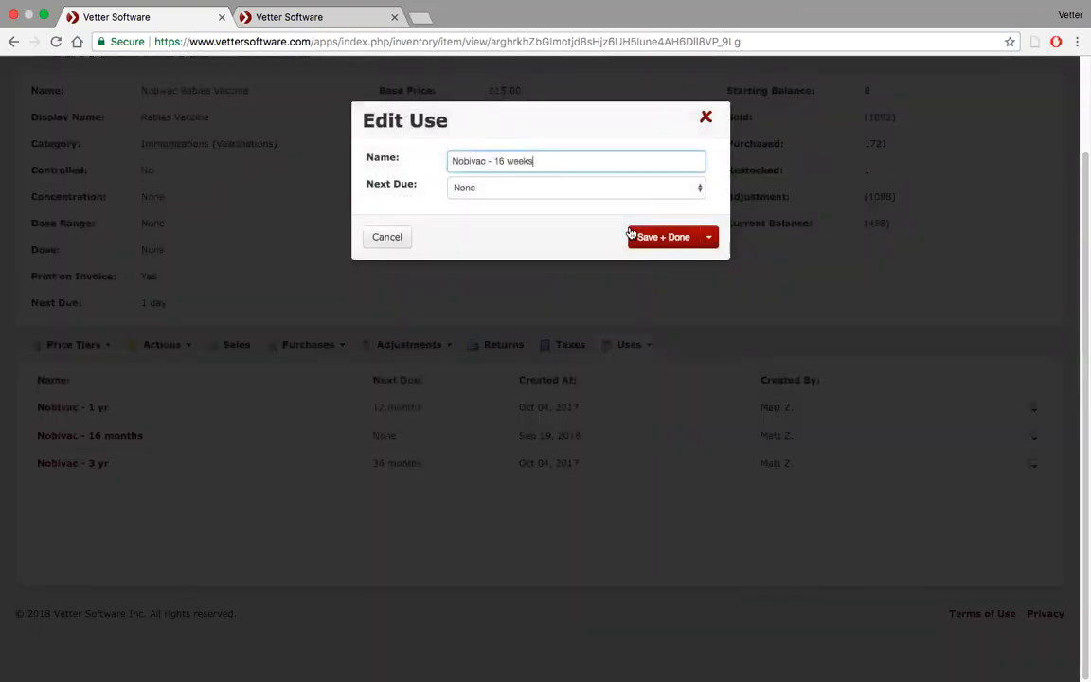
pyautogui.click(636, 238)
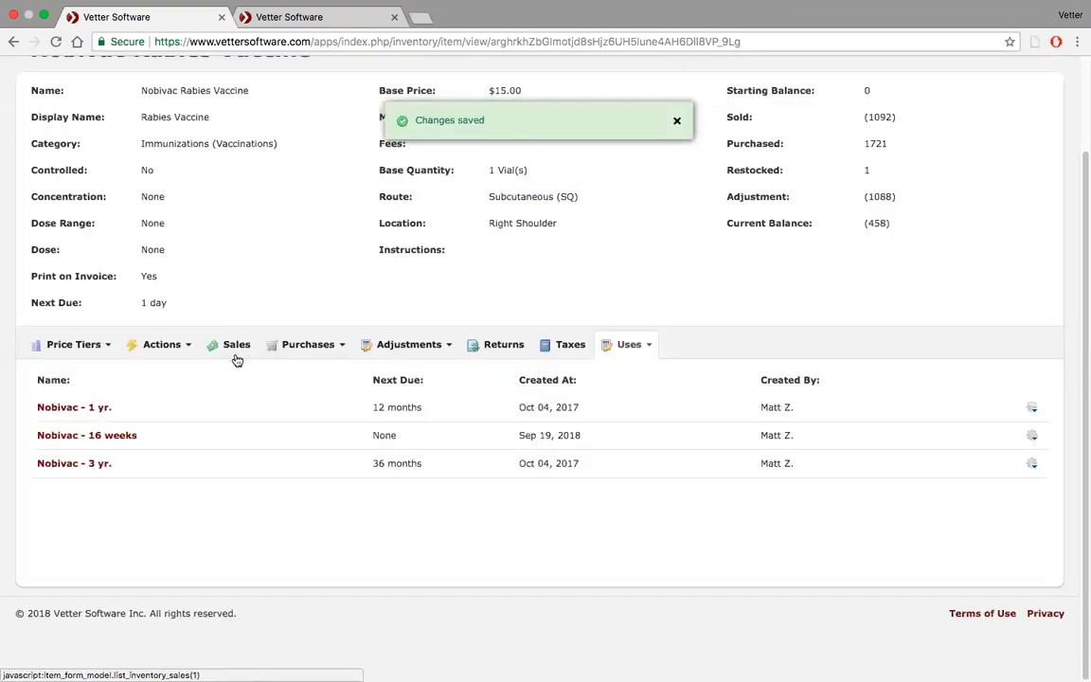
# - Start a new Create reminder action for the vaccine that applies when using Nobivac - 16 weeks
pyautogui.click(178, 347)
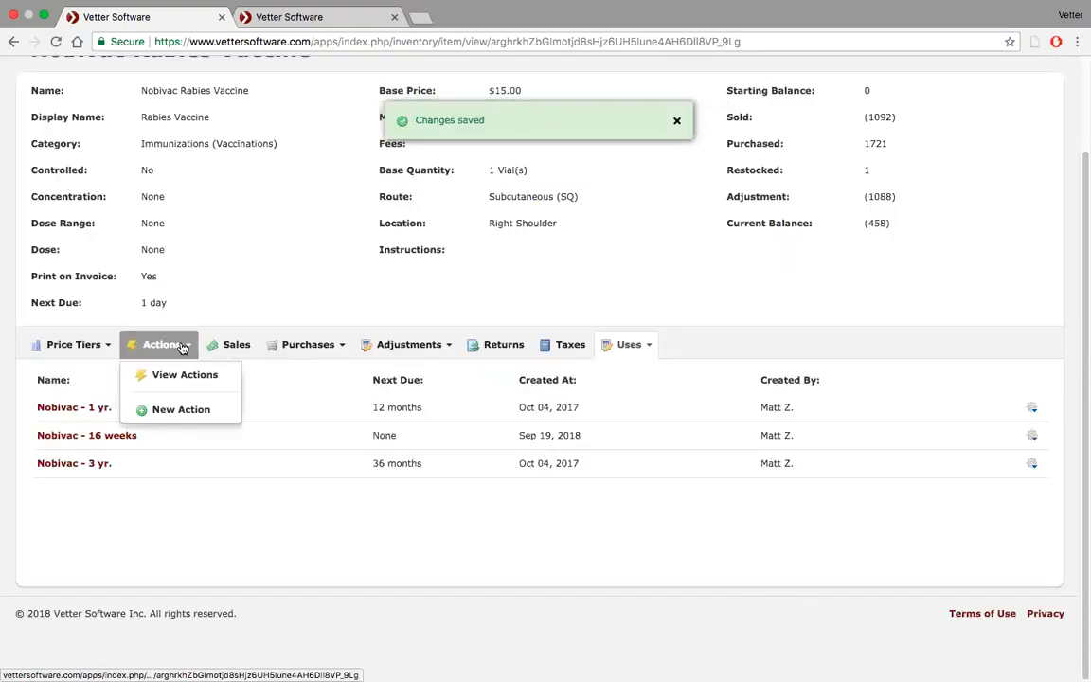
pyautogui.click(175, 409)
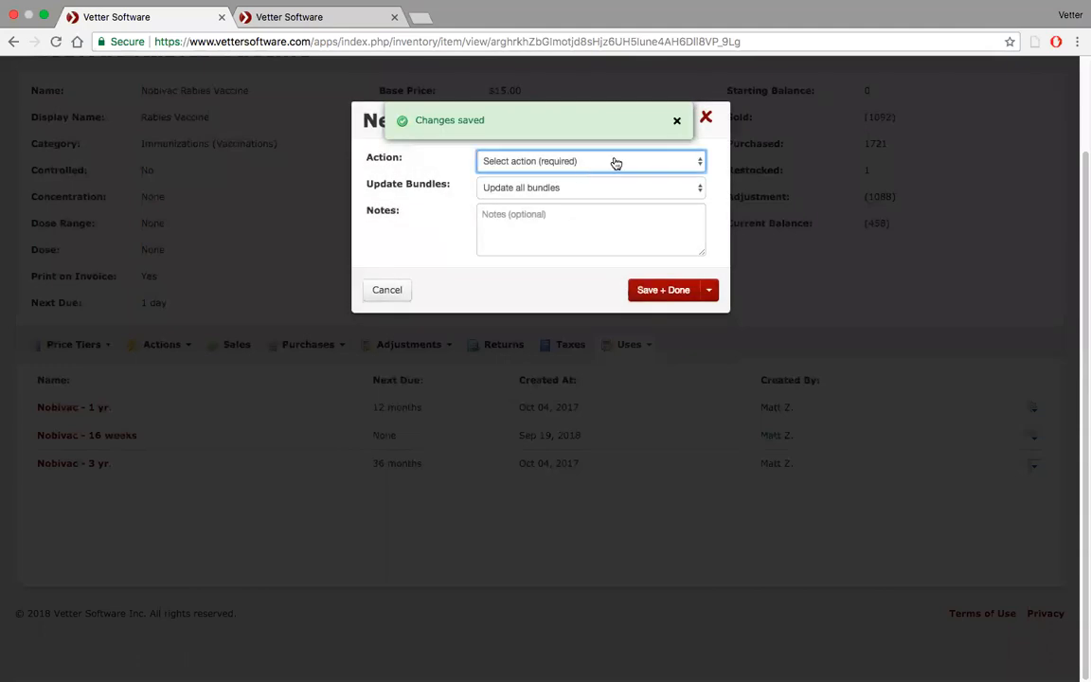
pyautogui.click(616, 163)
pyautogui.click(599, 198)
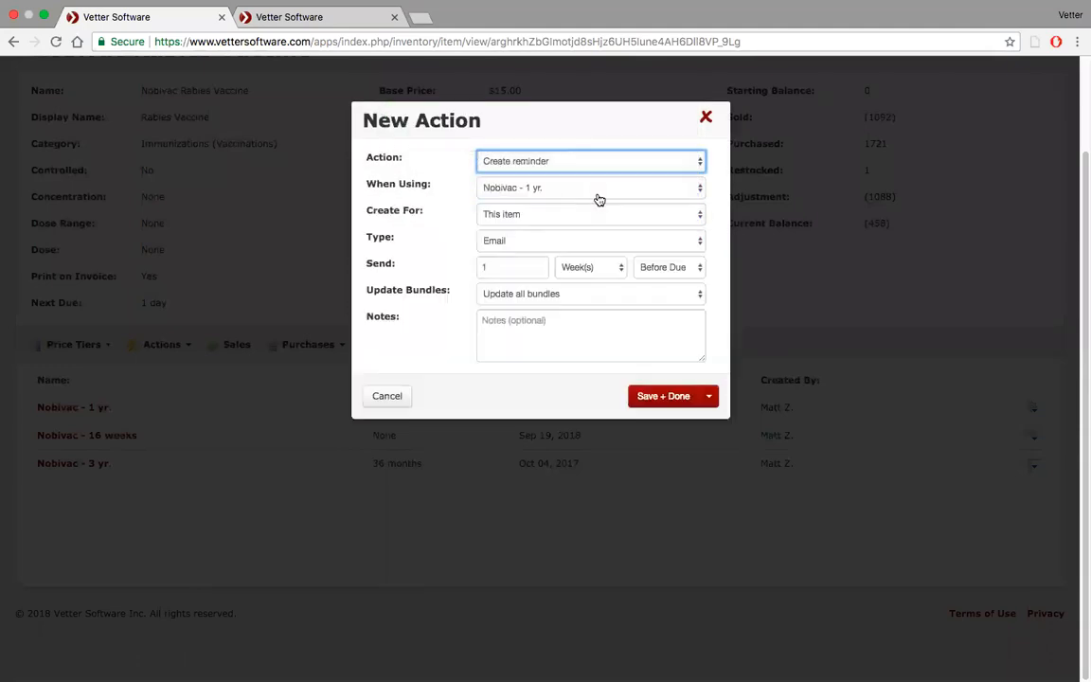
pyautogui.click(580, 188)
pyautogui.click(566, 202)
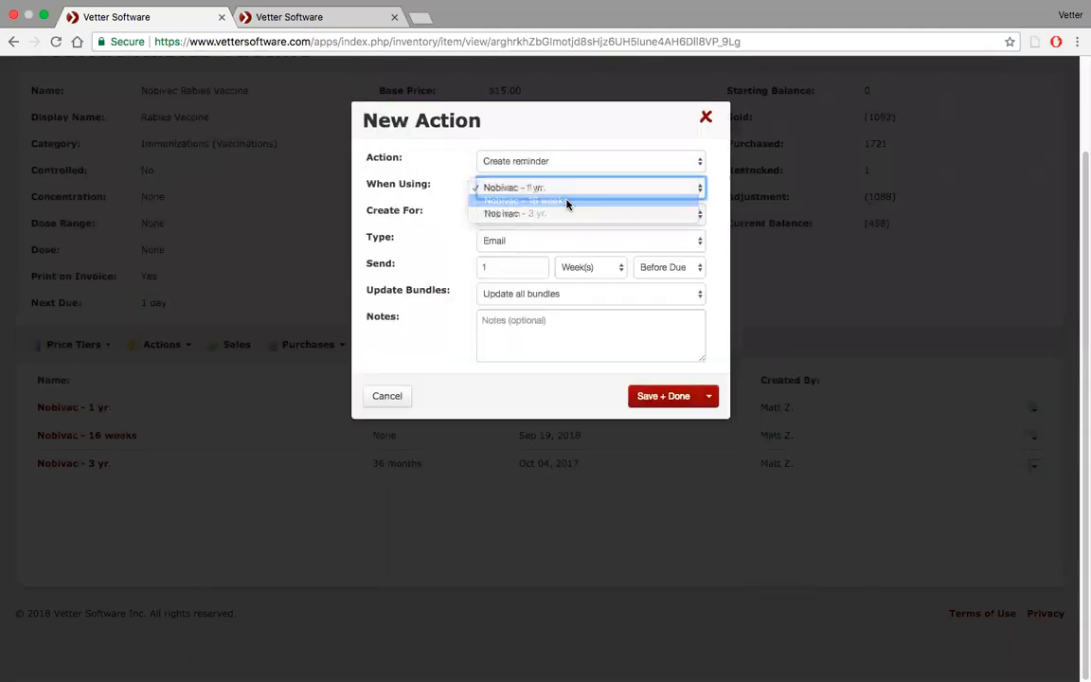
# - Create the 16-week reminder for another item, Nobivac - 1 yr., as an email 1 week before due, and save it
pyautogui.click(616, 214)
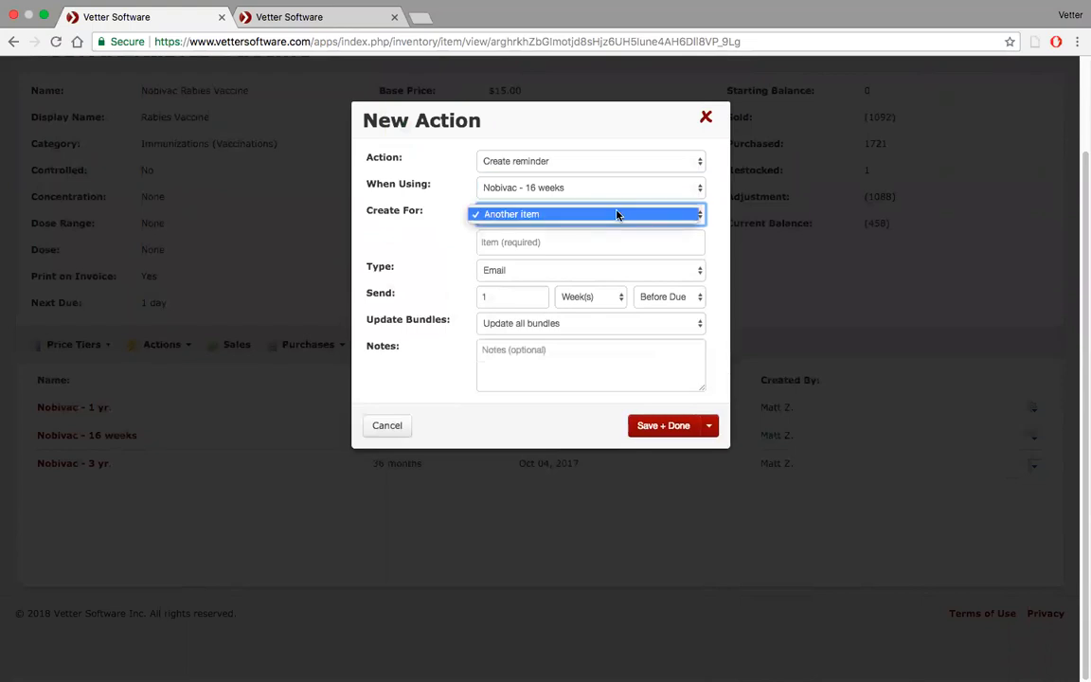
pyautogui.click(616, 215)
pyautogui.click(557, 244)
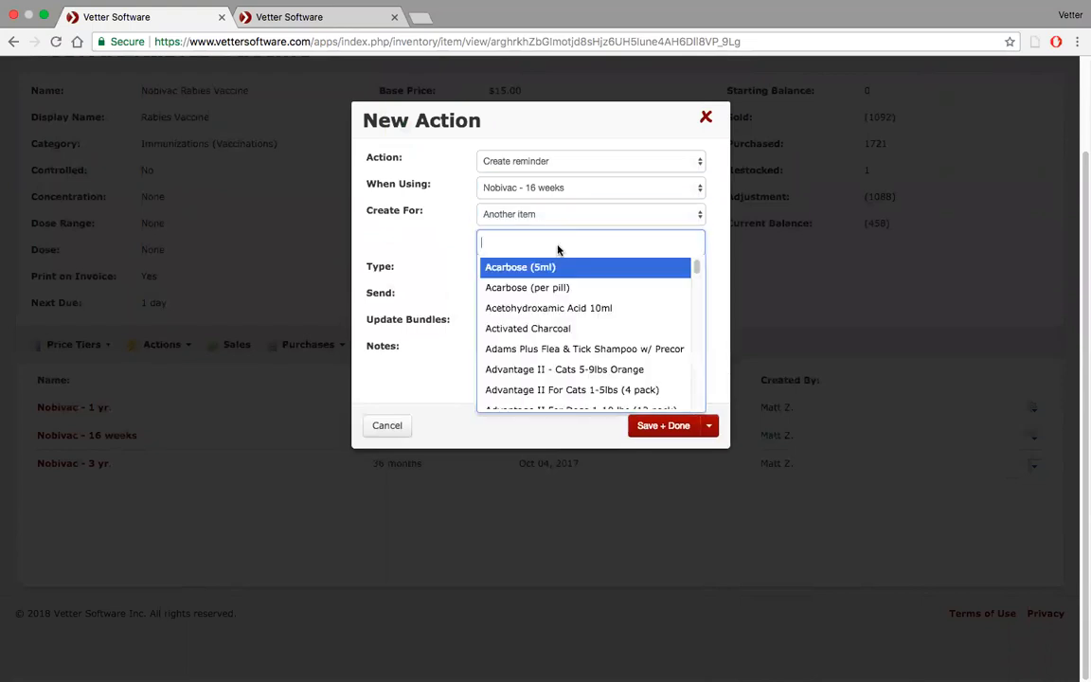
pyautogui.write('nobi')
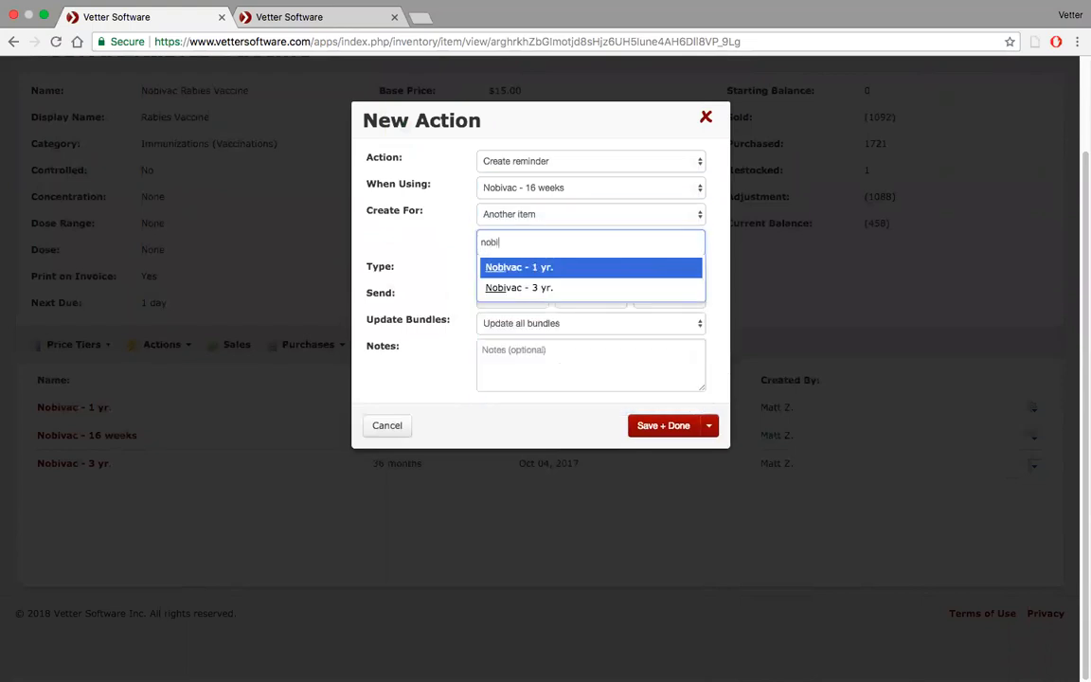
pyautogui.click(563, 269)
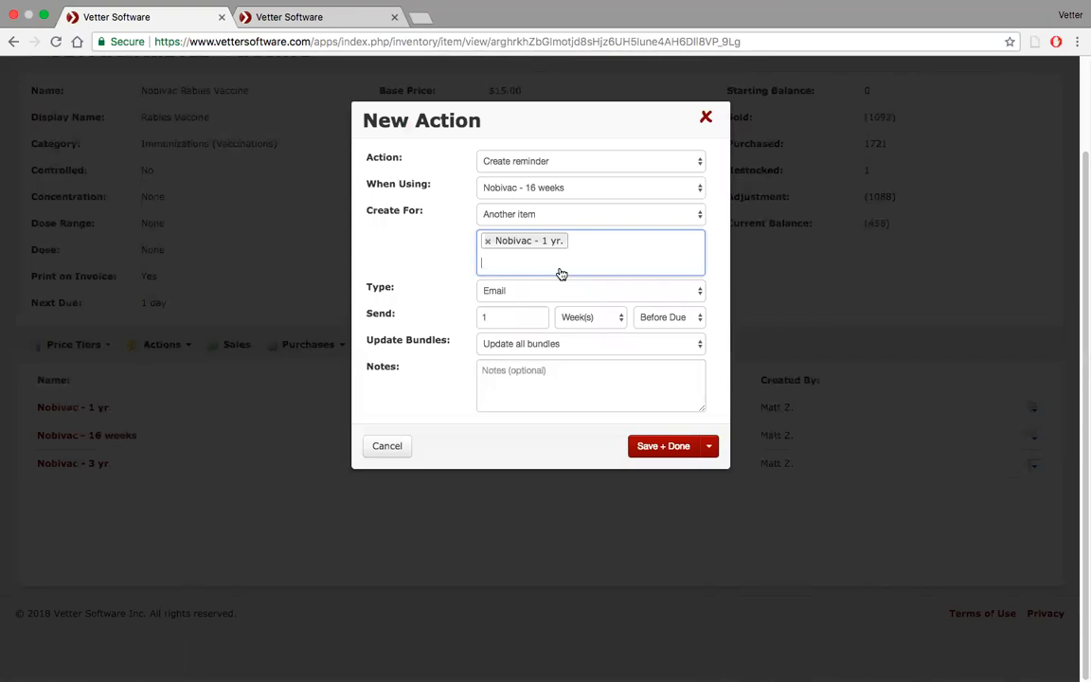
pyautogui.click(669, 449)
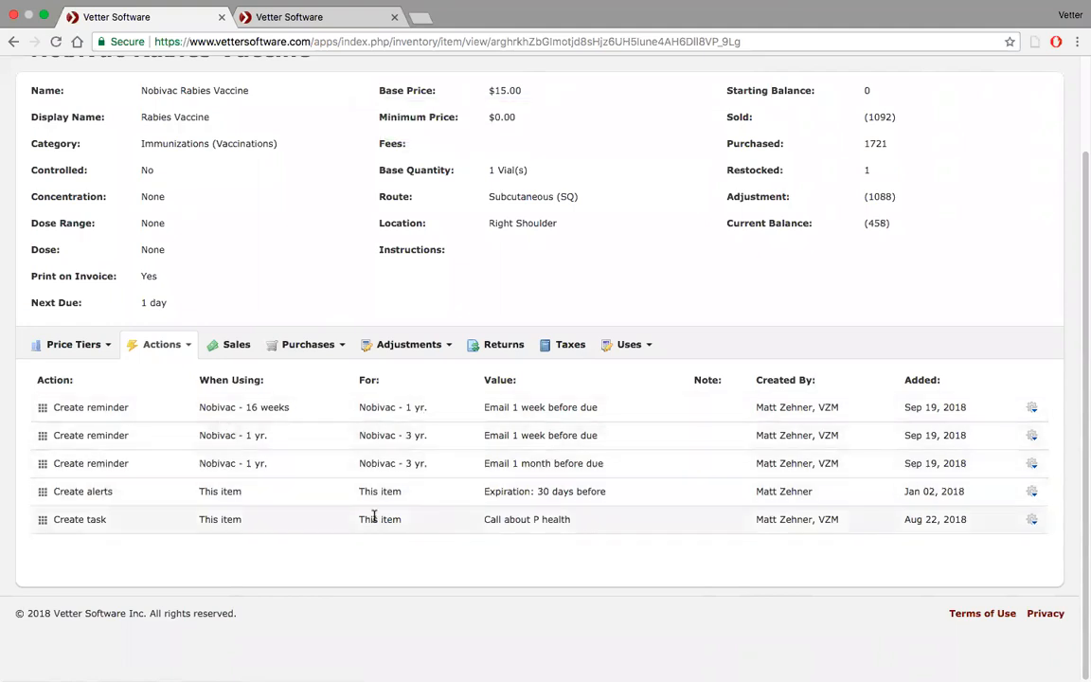
# - Start a new Create reminder action for the vaccine that applies when using Nobivac - 3 yr
pyautogui.click(181, 346)
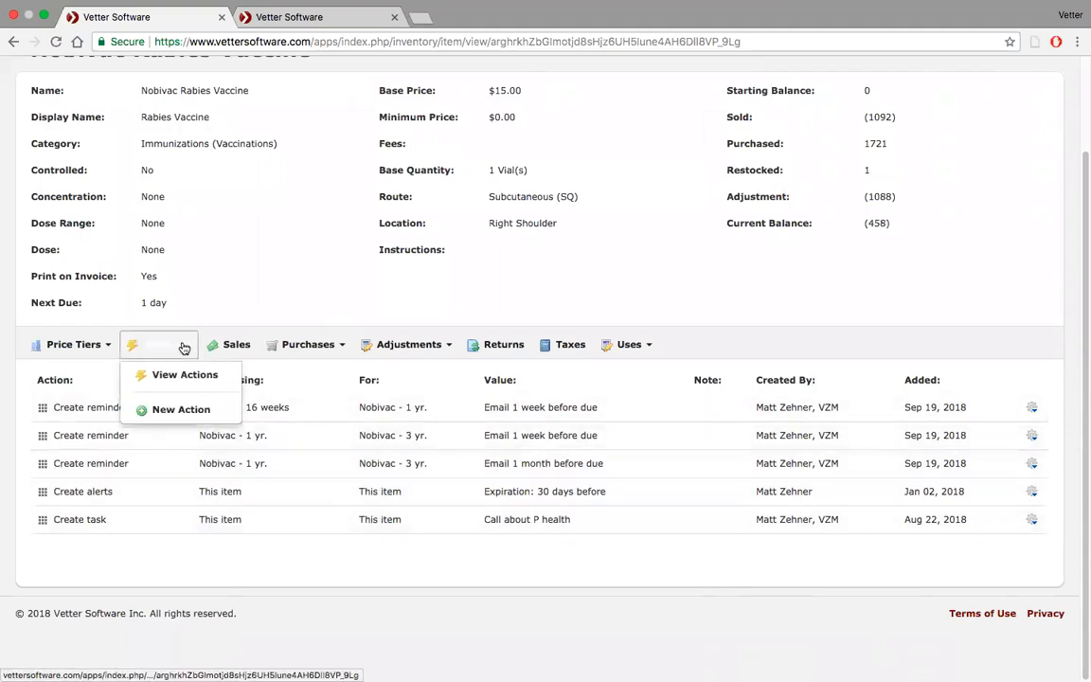
pyautogui.click(169, 409)
pyautogui.click(678, 168)
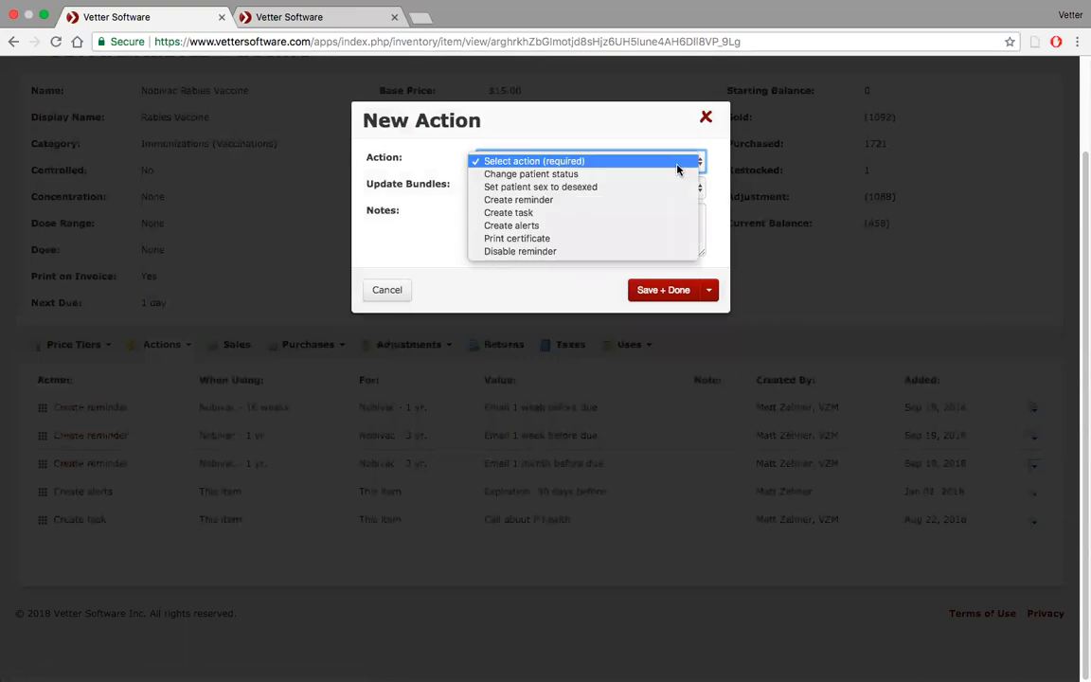
pyautogui.click(670, 201)
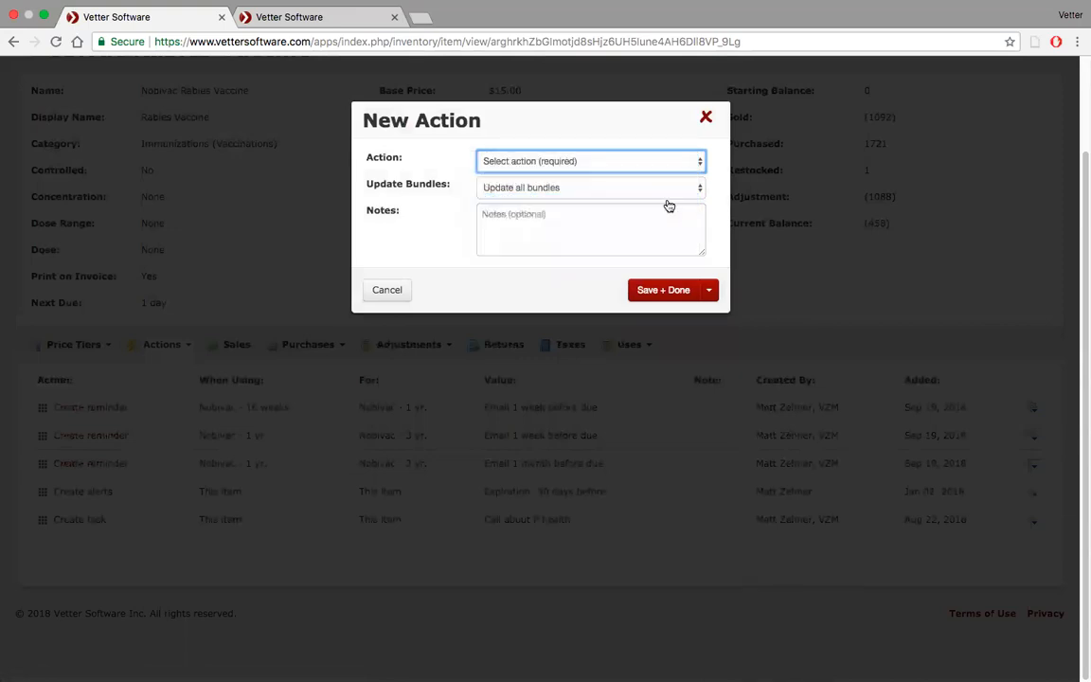
pyautogui.click(568, 194)
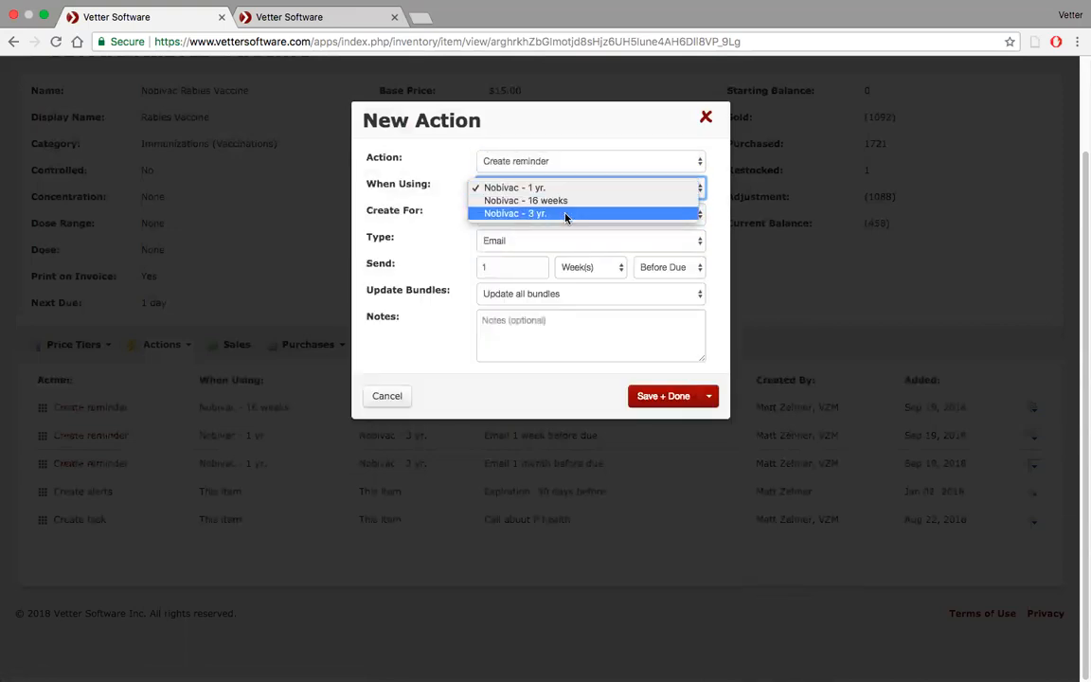
pyautogui.click(566, 215)
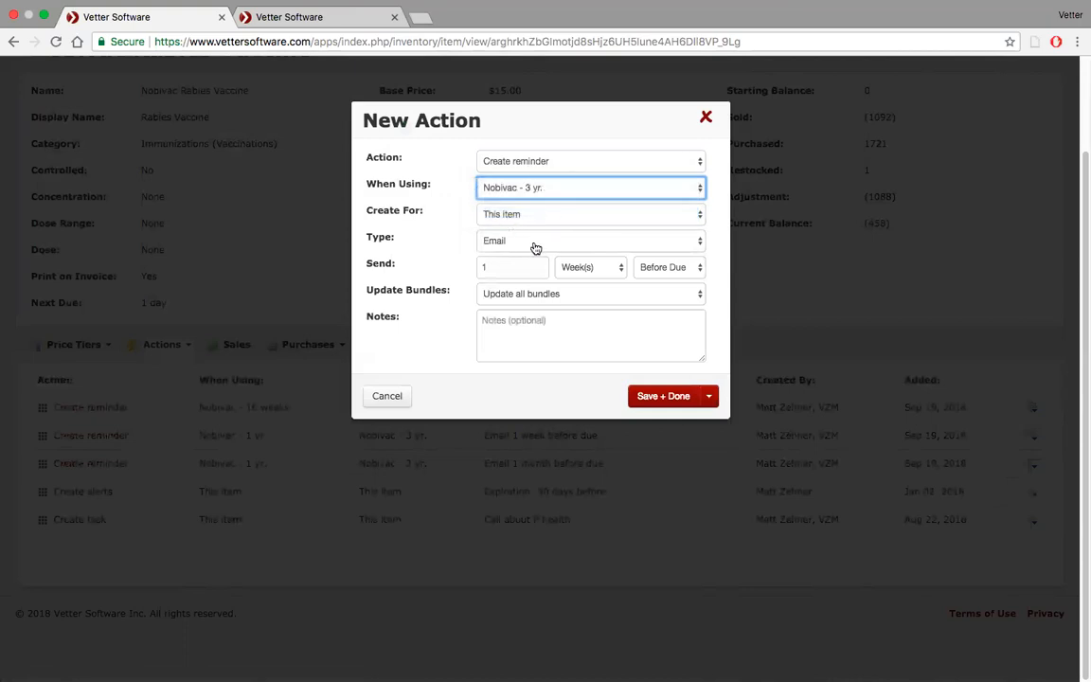
# - Set the 3-year reminder email to send 2 months before due and save the action
pyautogui.click(505, 263)
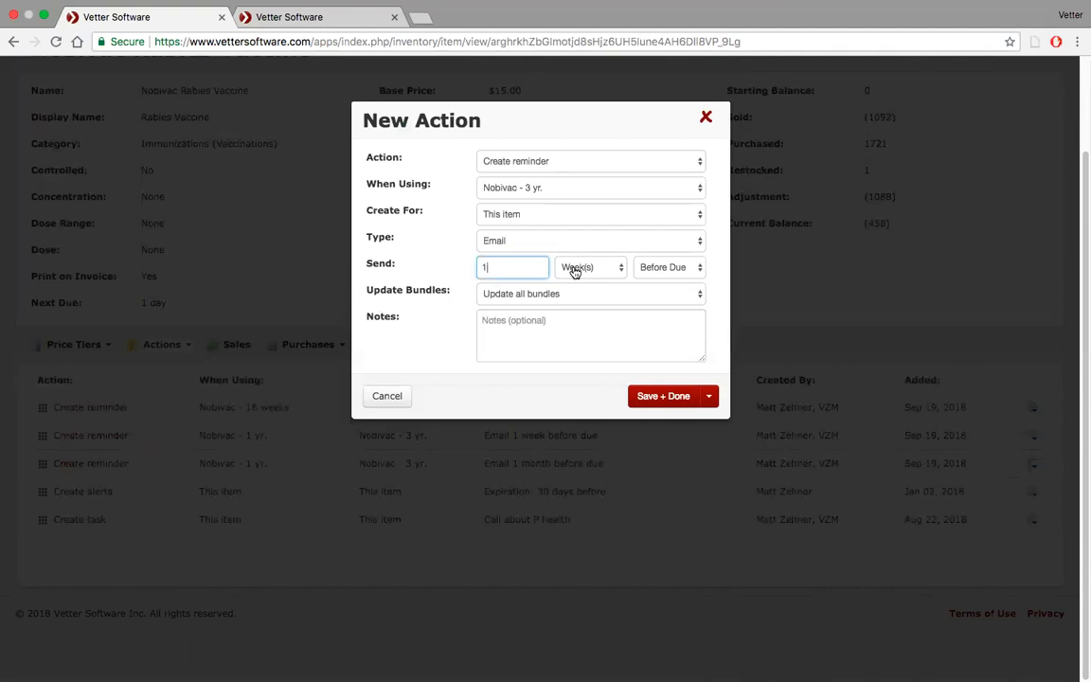
pyautogui.press('BackSpace')
pyautogui.write('2')
pyautogui.click(596, 268)
pyautogui.click(607, 281)
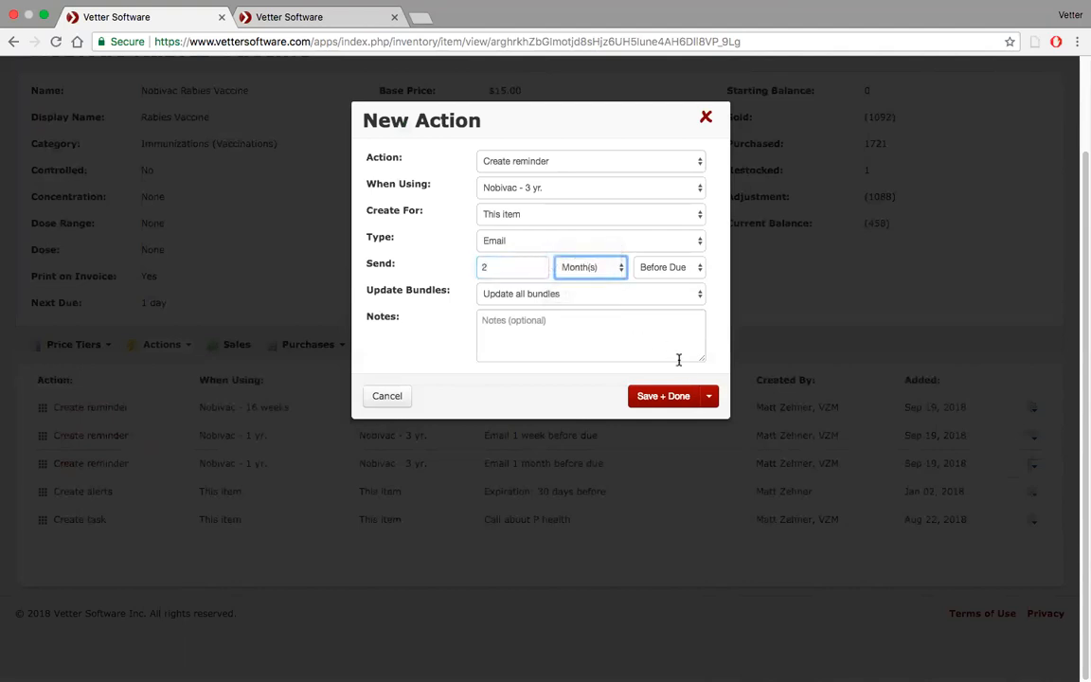
pyautogui.click(671, 398)
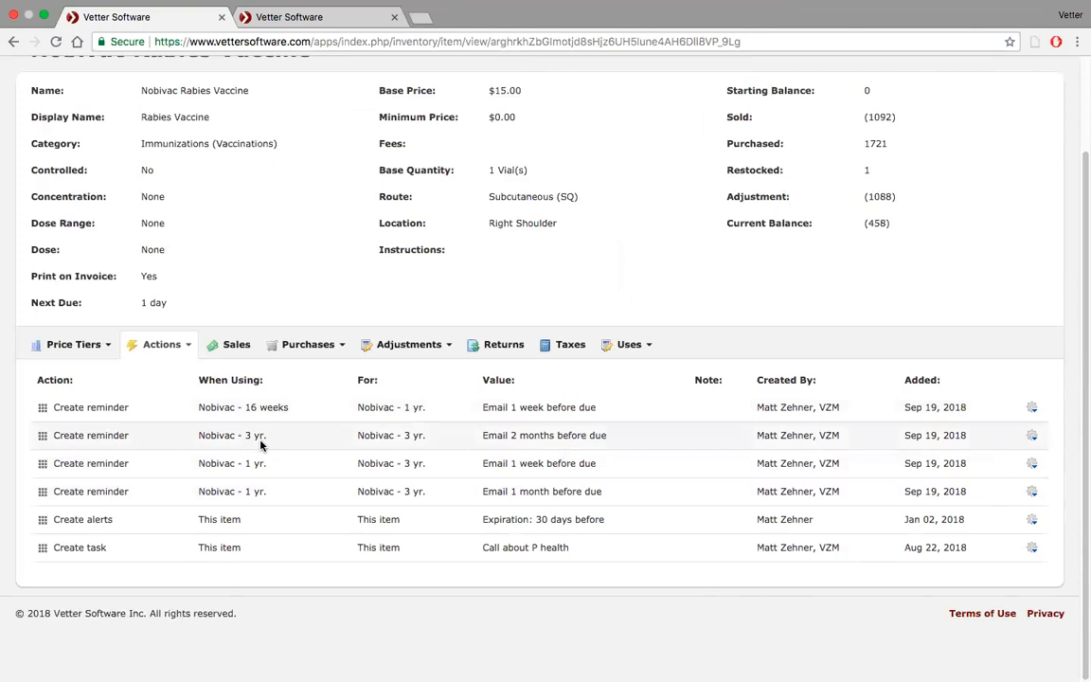
# - Search the inventory for "dap" to open the Canine DAPPv Distemper item and view its uses
pyautogui.scroll(2, 262, 445)
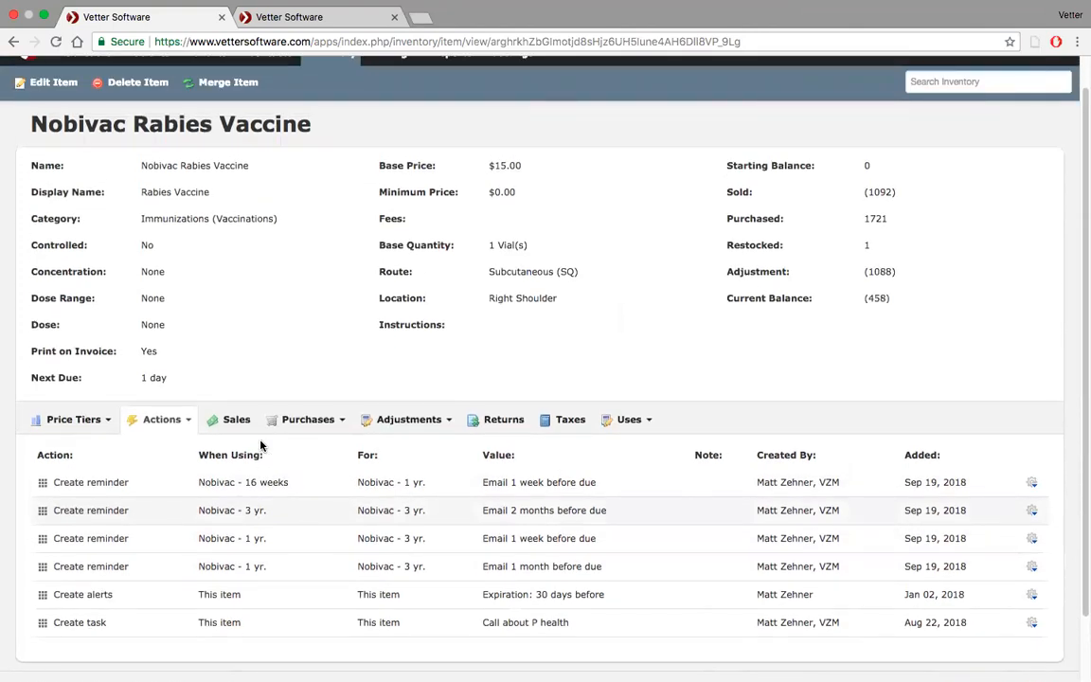
pyautogui.scroll(1, 324, 323)
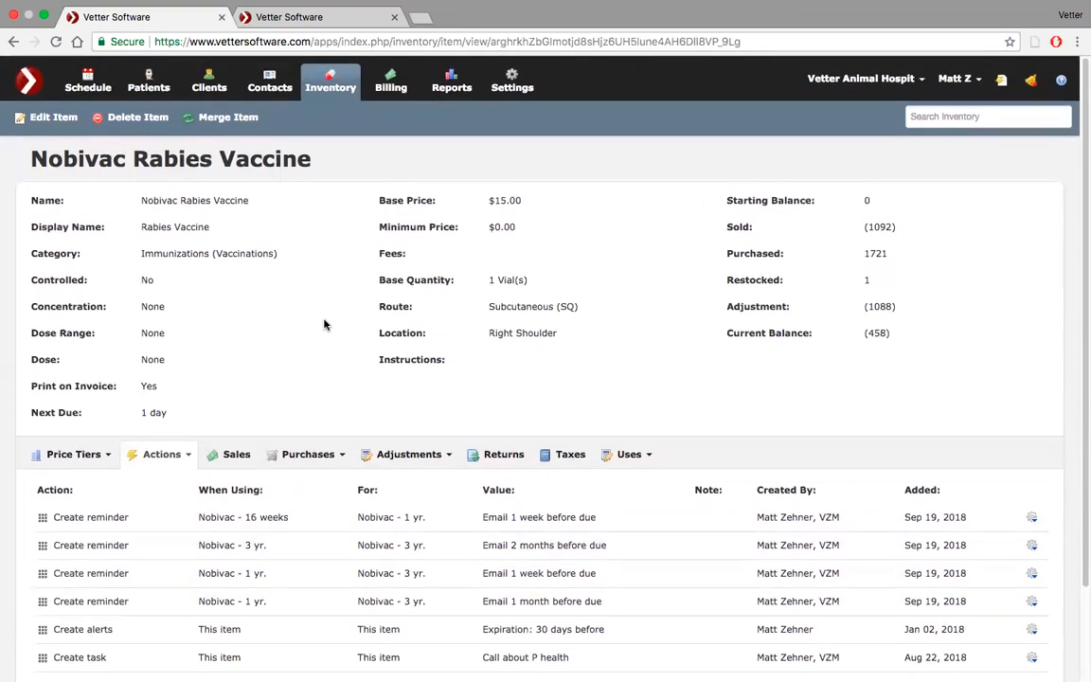
pyautogui.click(1013, 115)
pyautogui.write('dap')
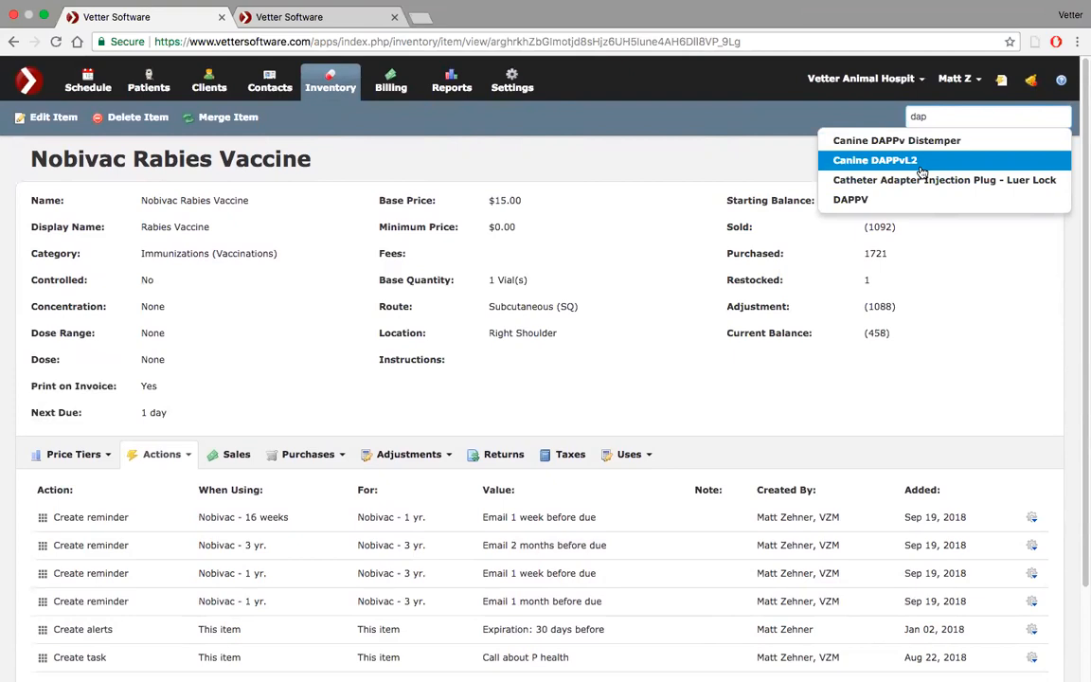
pyautogui.click(898, 141)
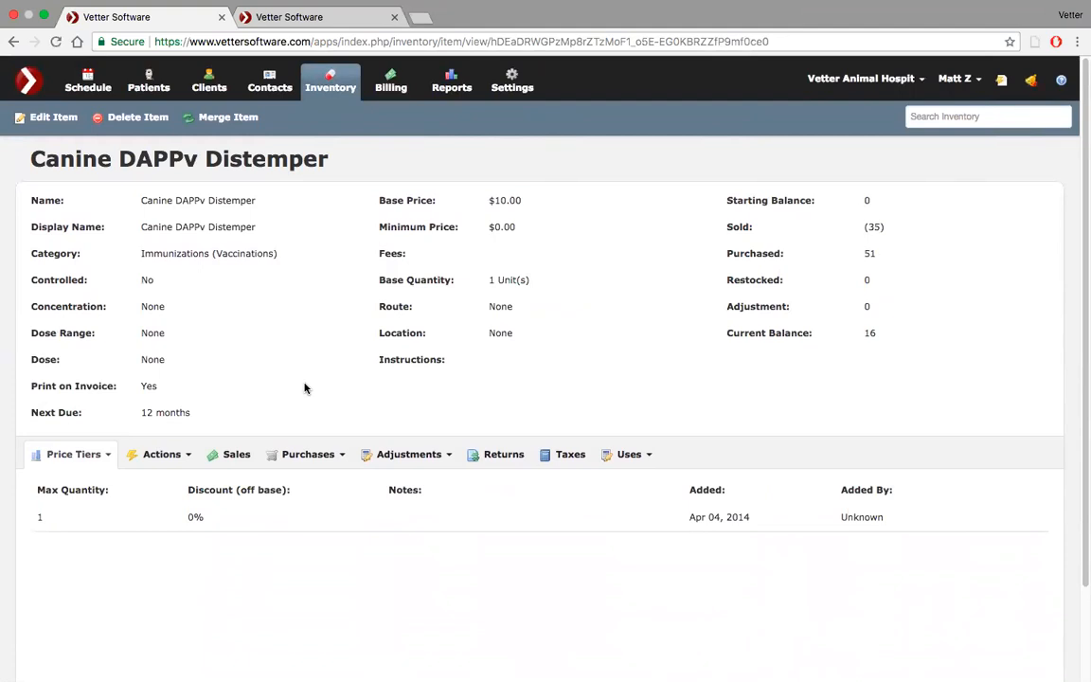
pyautogui.click(639, 455)
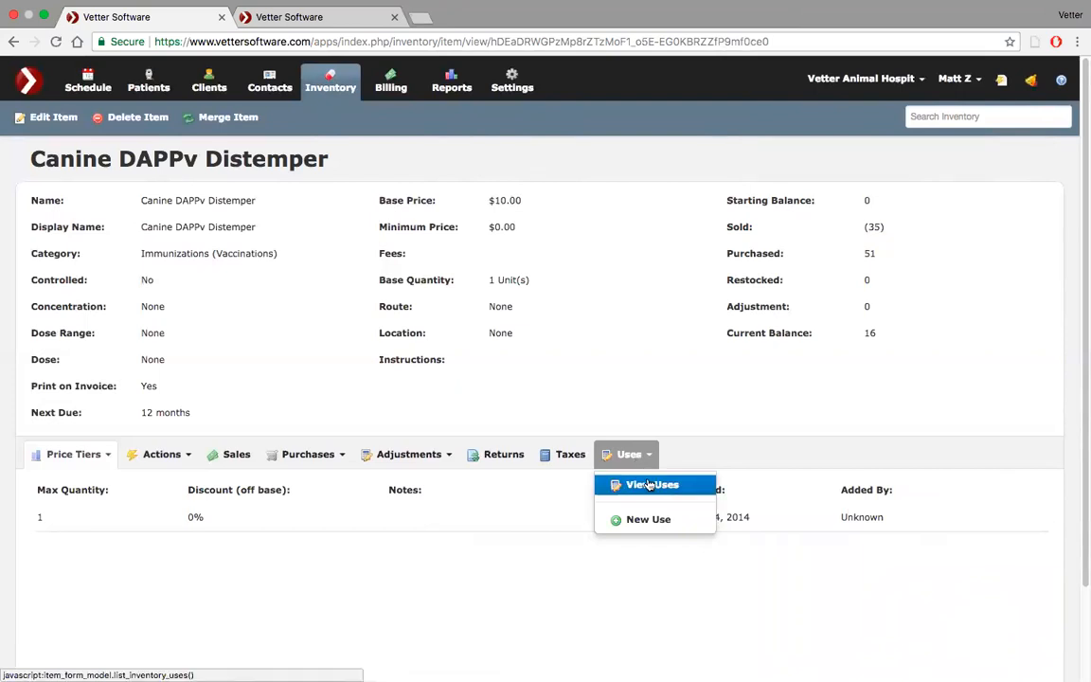
pyautogui.click(644, 484)
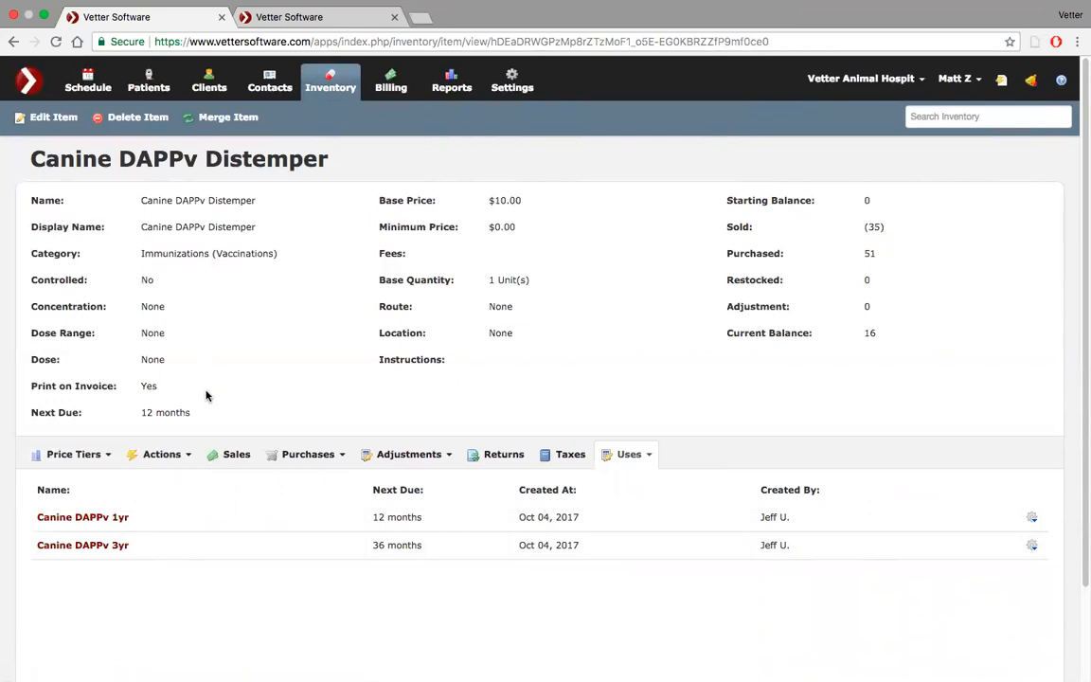
# - Draft a Create reminder action for when using Canine DAPPv 1yr, created for another item, Canine Corona + Lepto
pyautogui.click(192, 452)
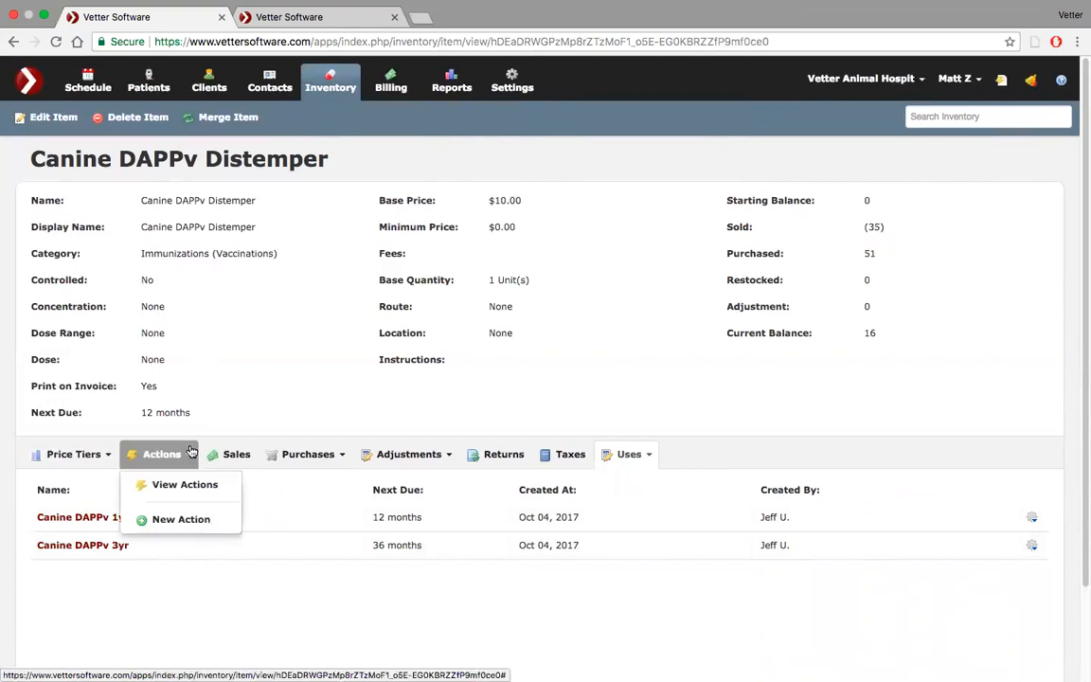
pyautogui.click(180, 519)
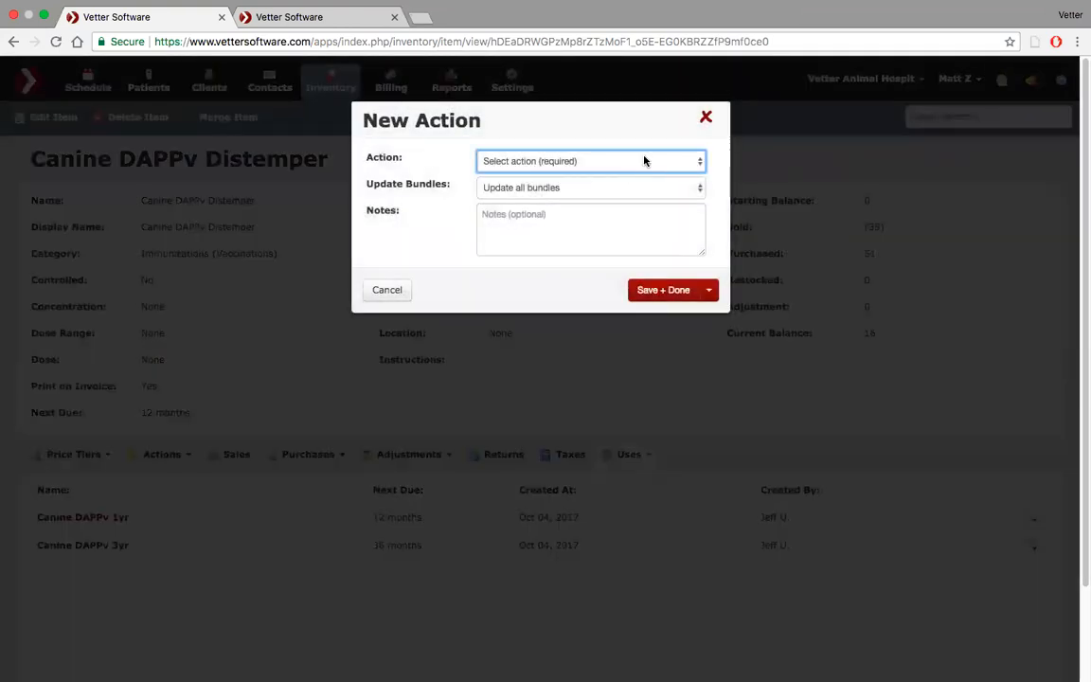
pyautogui.click(645, 161)
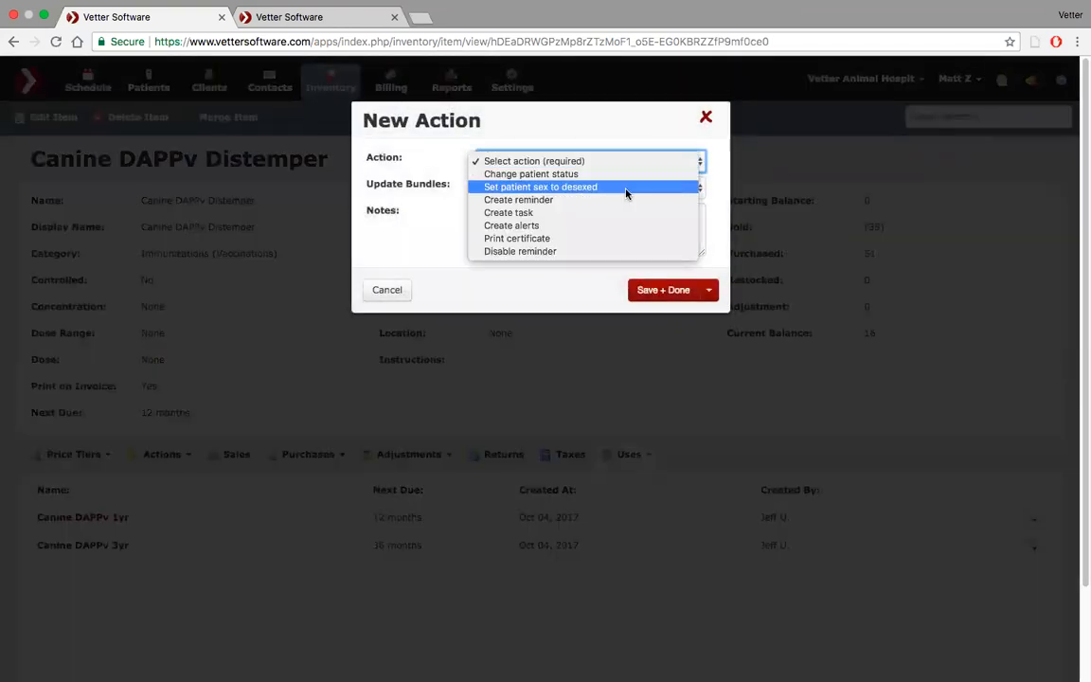
pyautogui.click(622, 200)
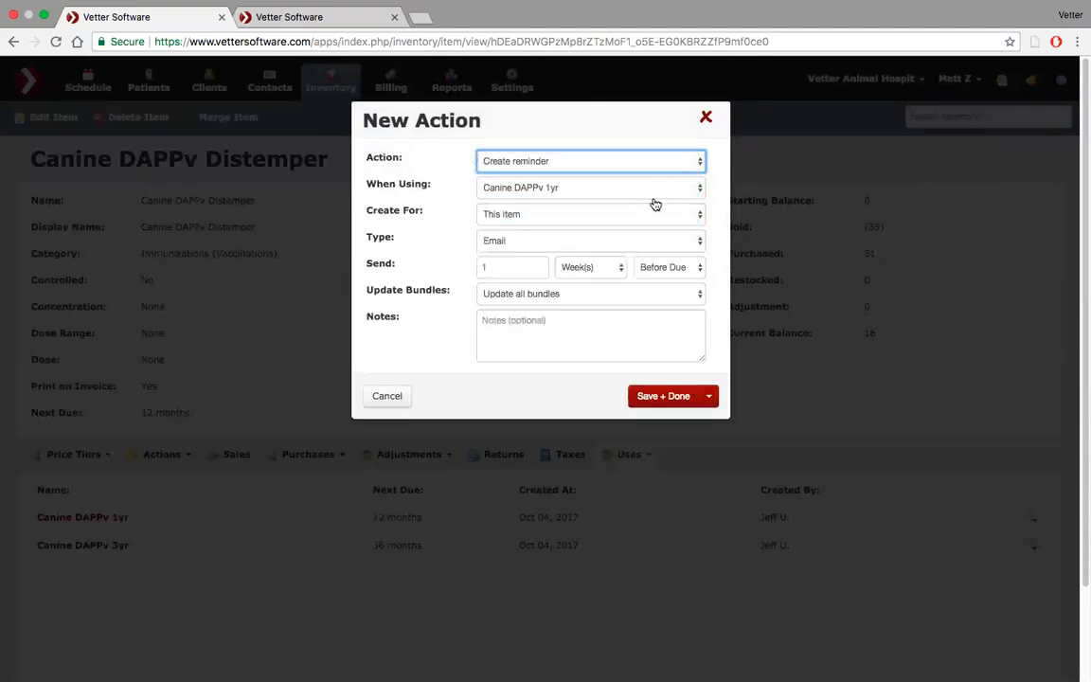
pyautogui.click(671, 215)
pyautogui.click(666, 231)
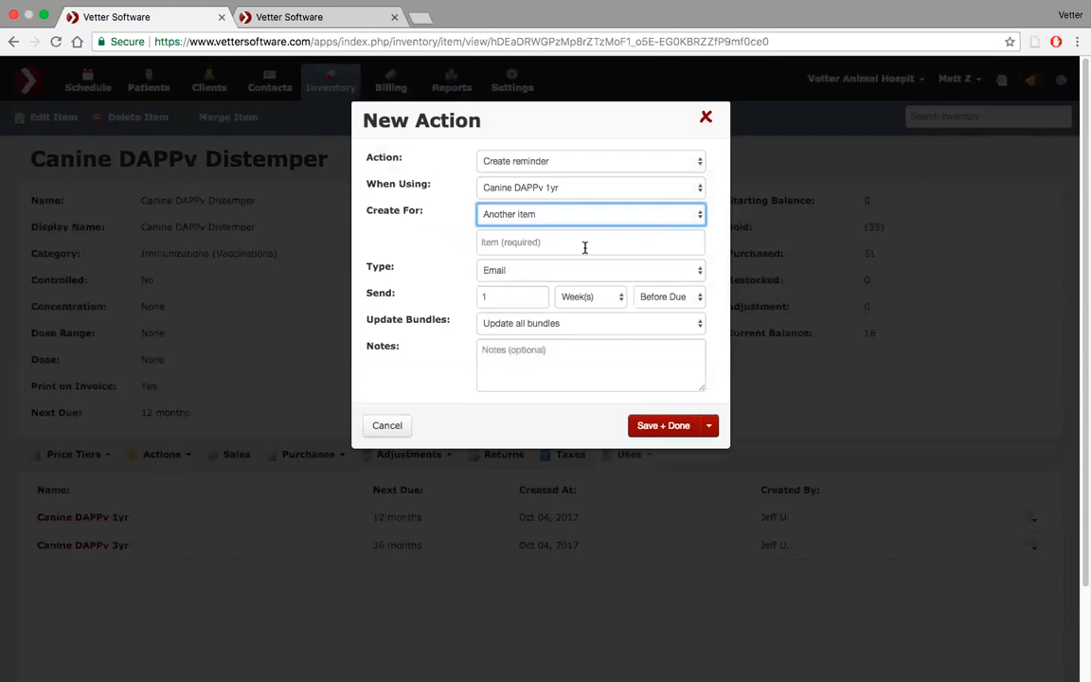
pyautogui.click(568, 243)
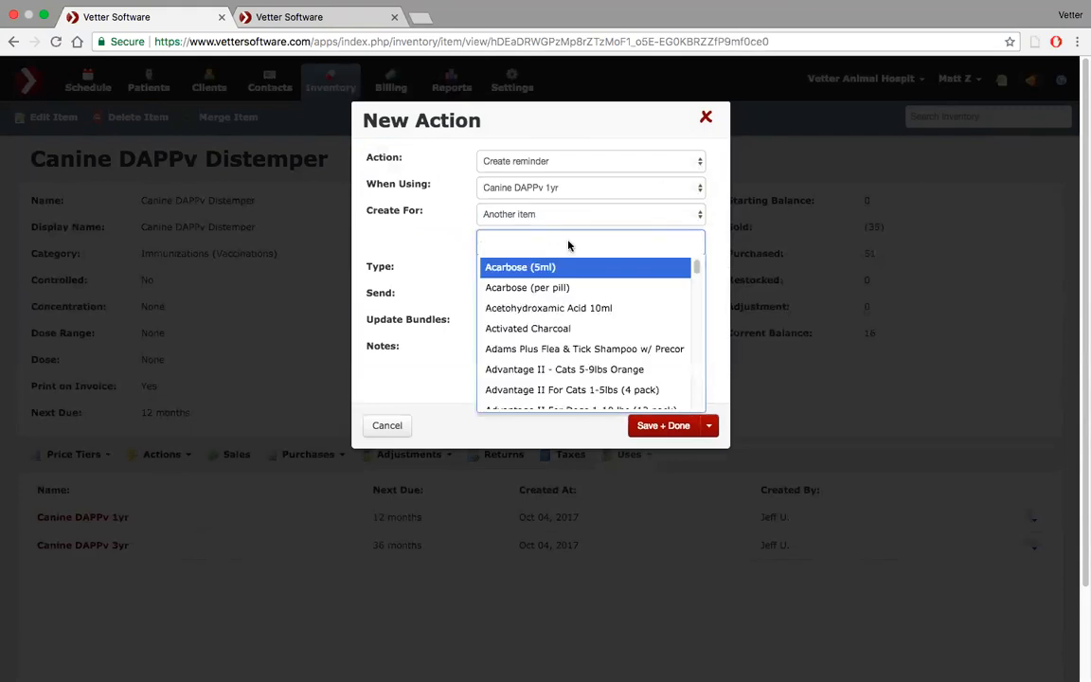
pyautogui.write('lepto')
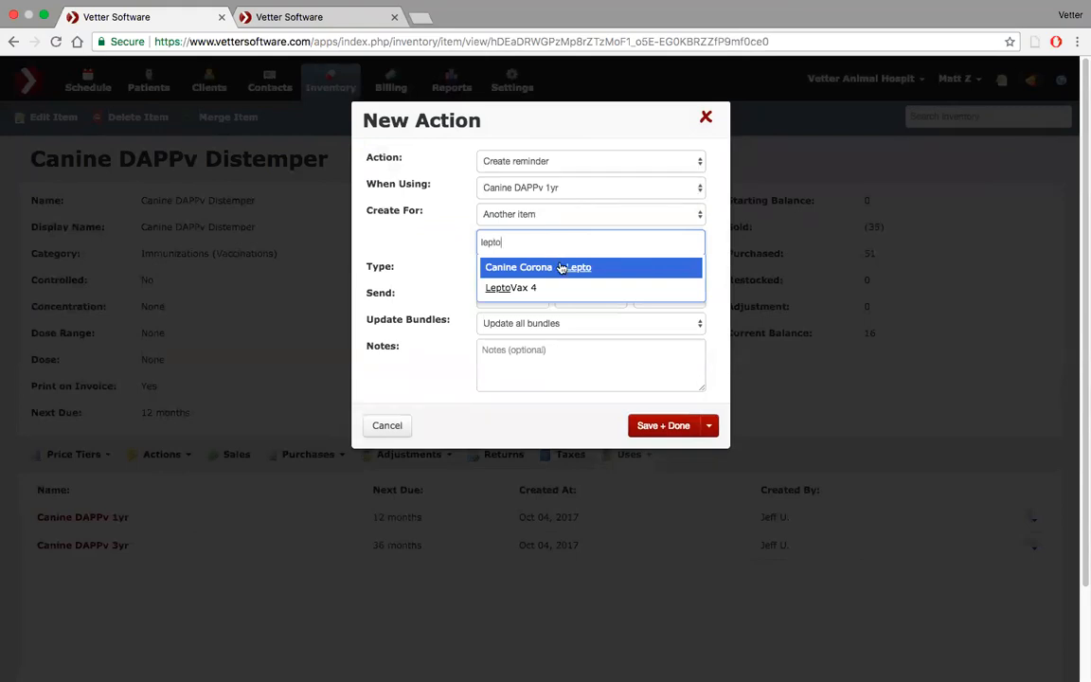
pyautogui.click(524, 267)
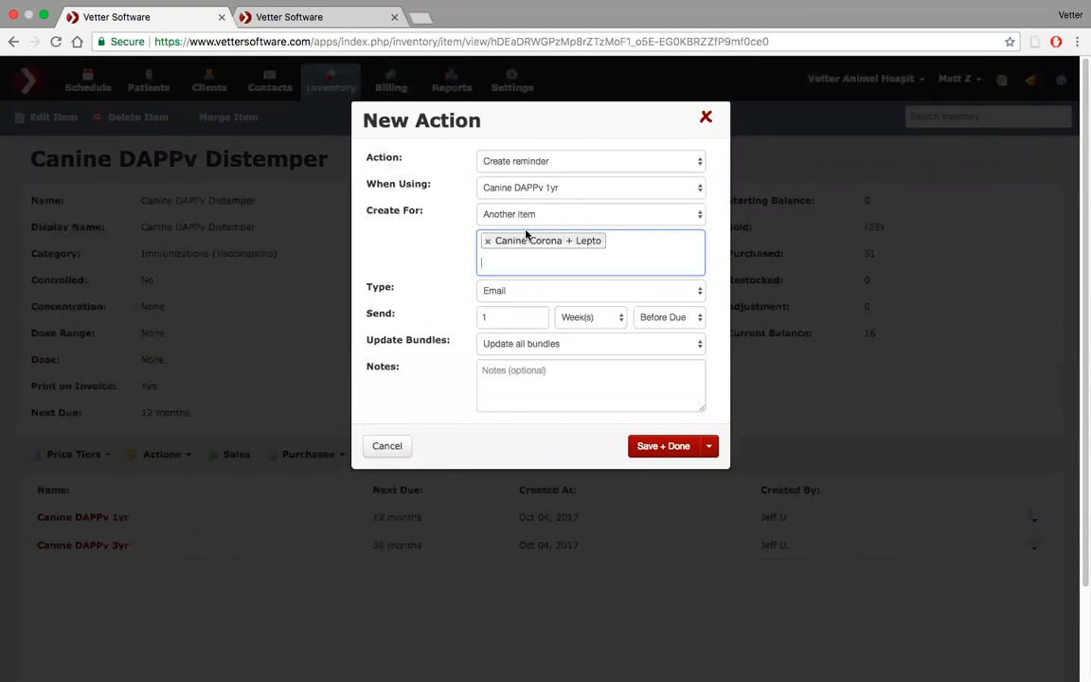
# - Replace the draft reminder's target item with Canine DAPPv 3yr and discard the new action
pyautogui.click(488, 241)
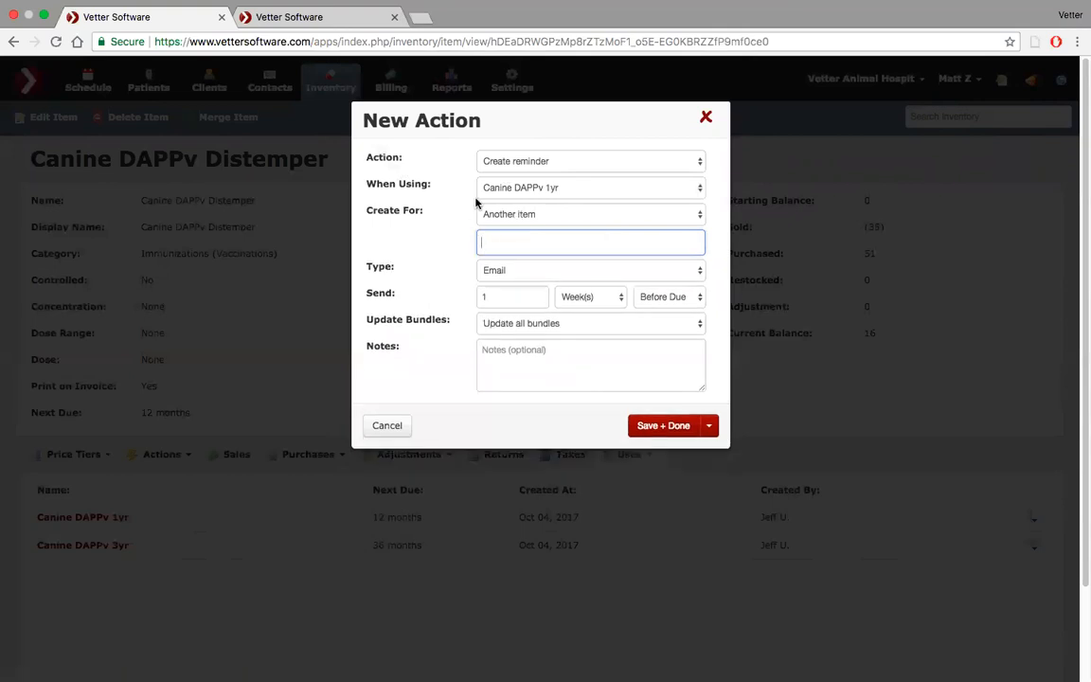
pyautogui.write('canine')
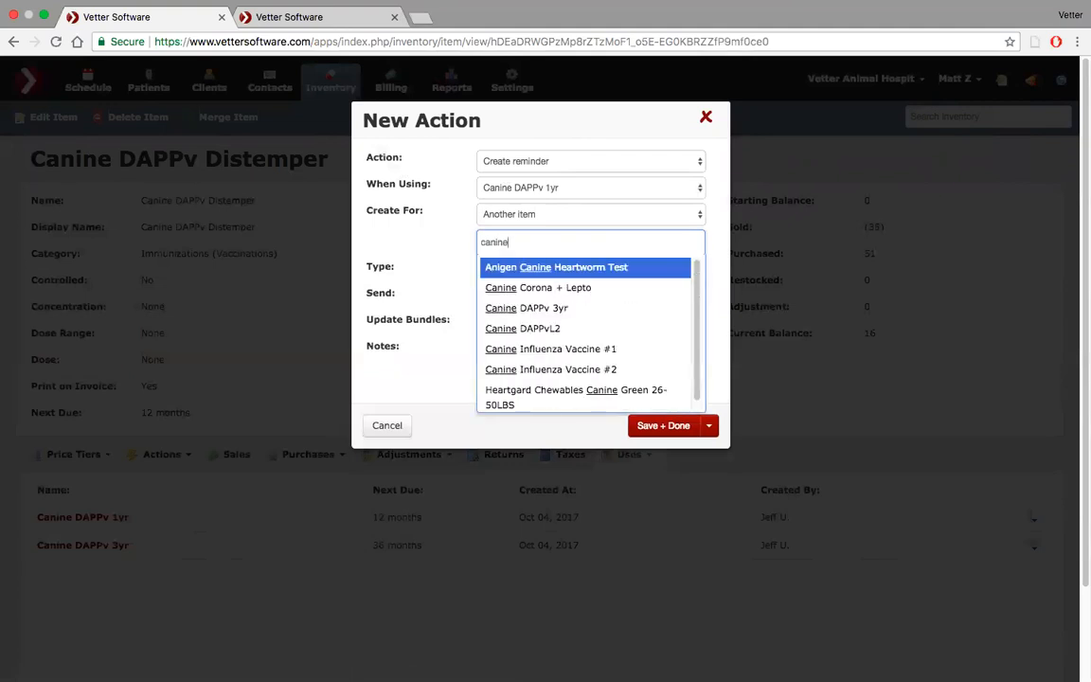
pyautogui.click(533, 309)
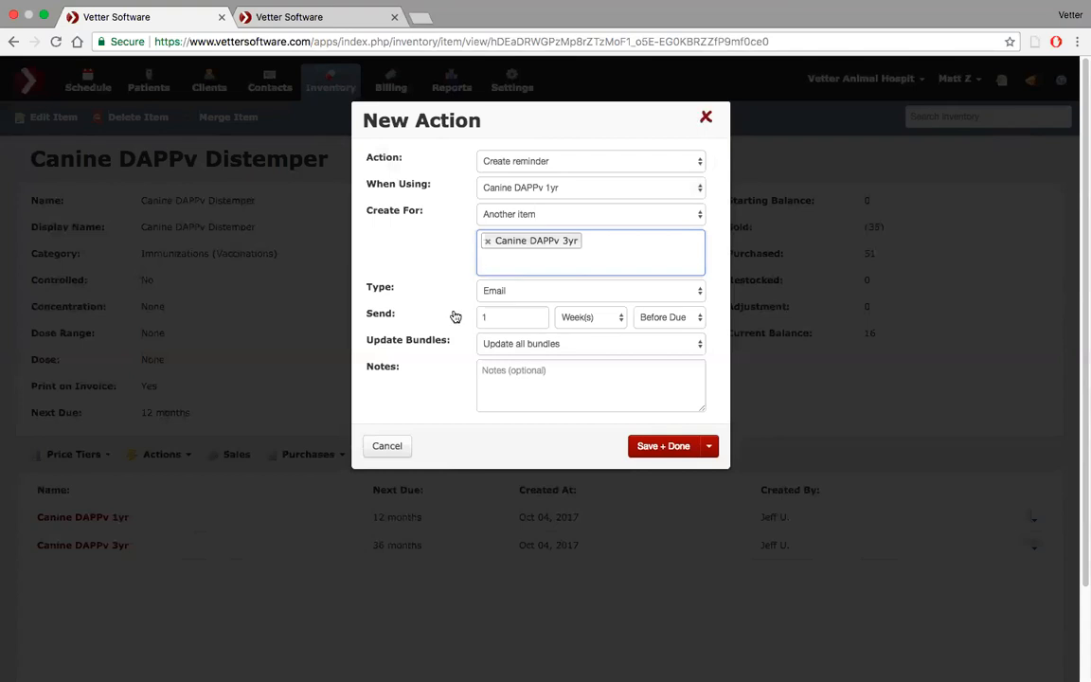
pyautogui.click(389, 446)
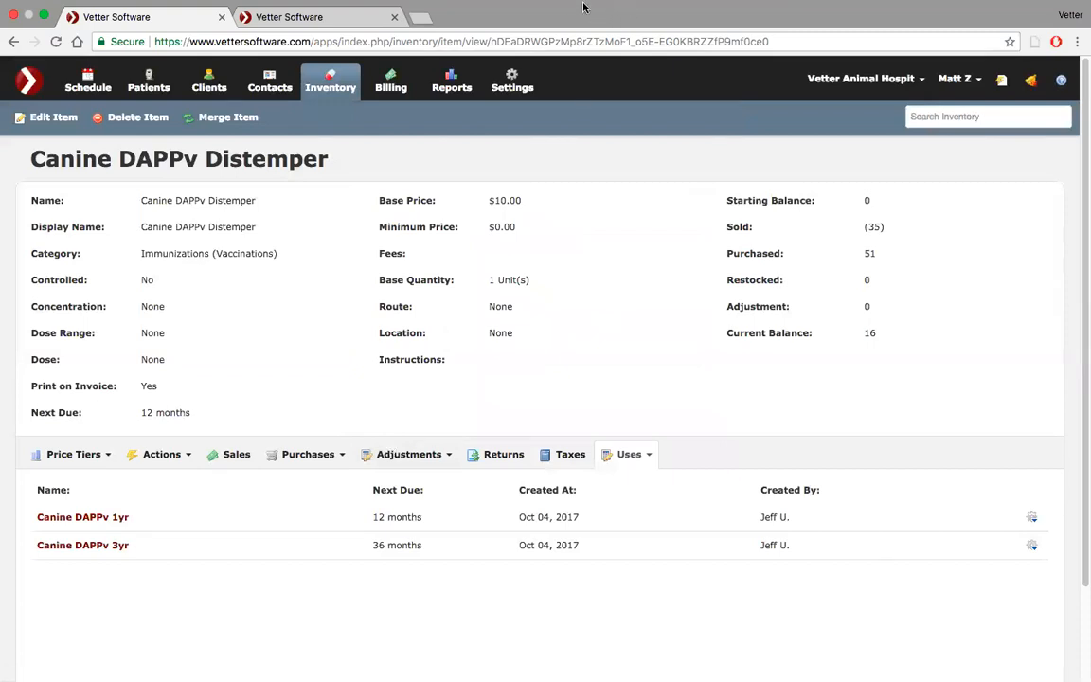
pyautogui.moveTo(478, 7)
pyautogui.moveTo(337, 5)
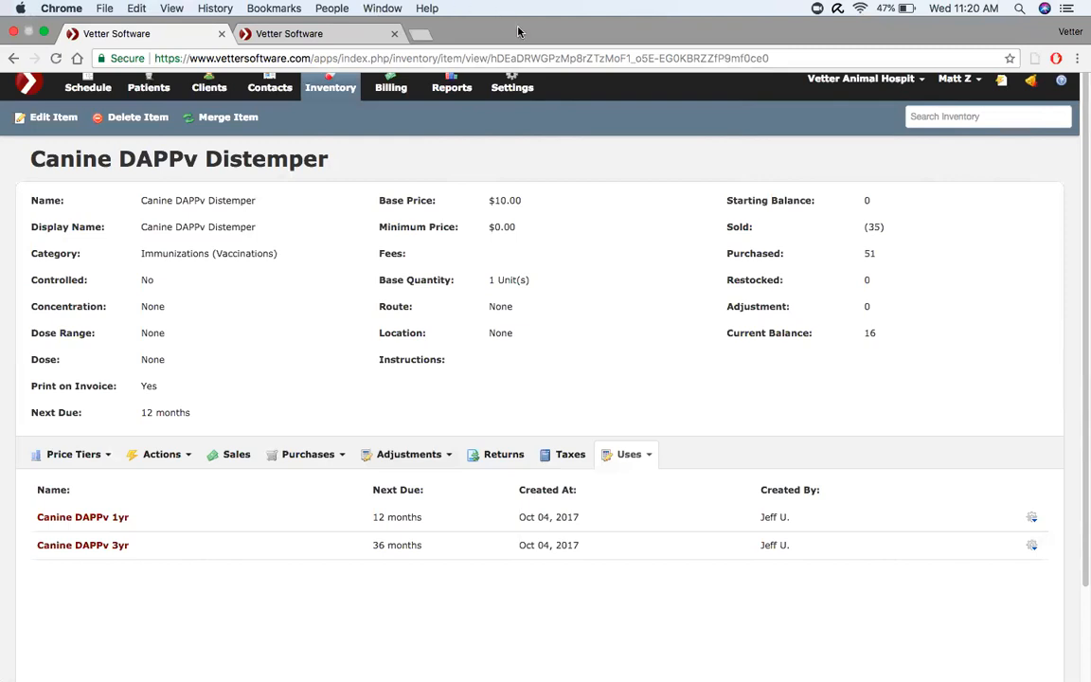